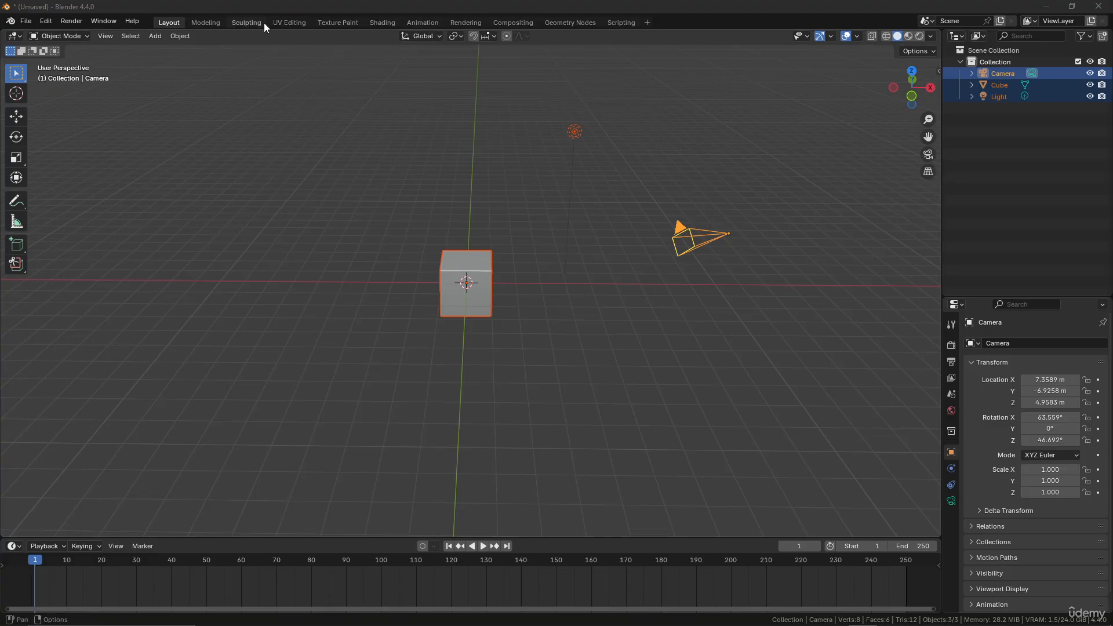
Switch to the UV Editing workspace and enable the Screencast Keys display in the 3D viewport.
{"action": "left_click", "coordinate": [292, 22]}
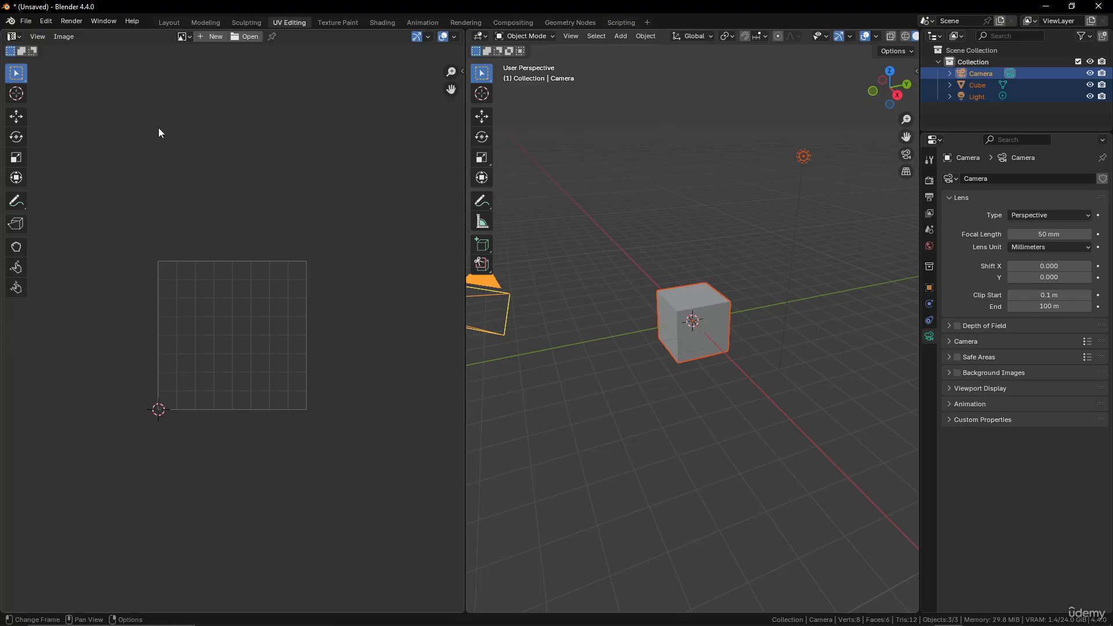
{"action": "left_click", "coordinate": [915, 71]}
{"action": "left_click", "coordinate": [913, 153]}
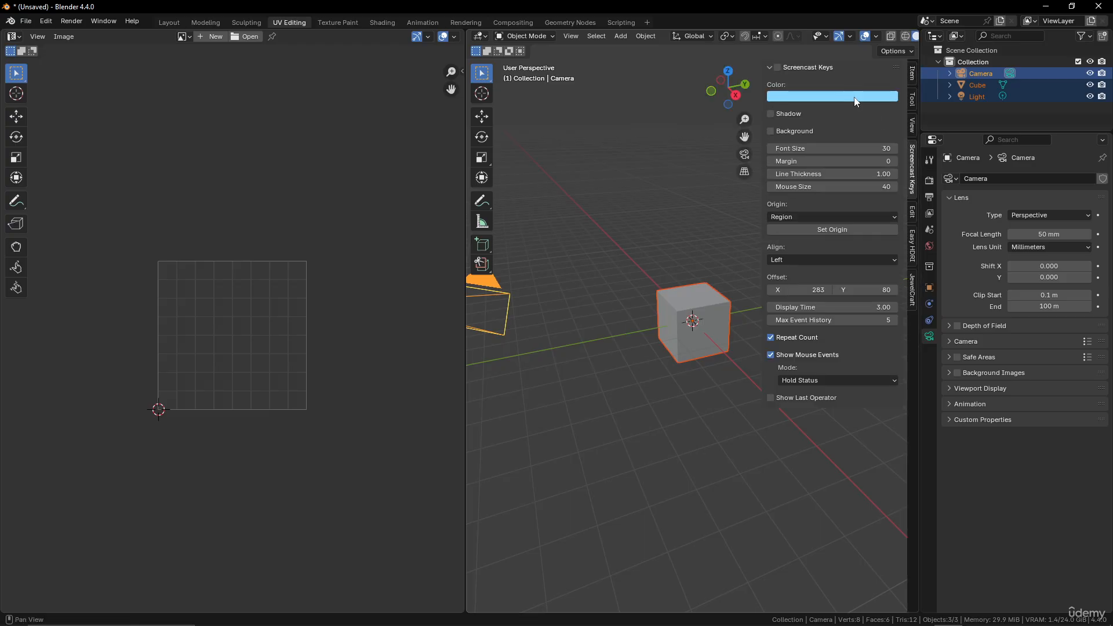
{"action": "left_click", "coordinate": [777, 68]}
{"action": "key", "text": "n"}
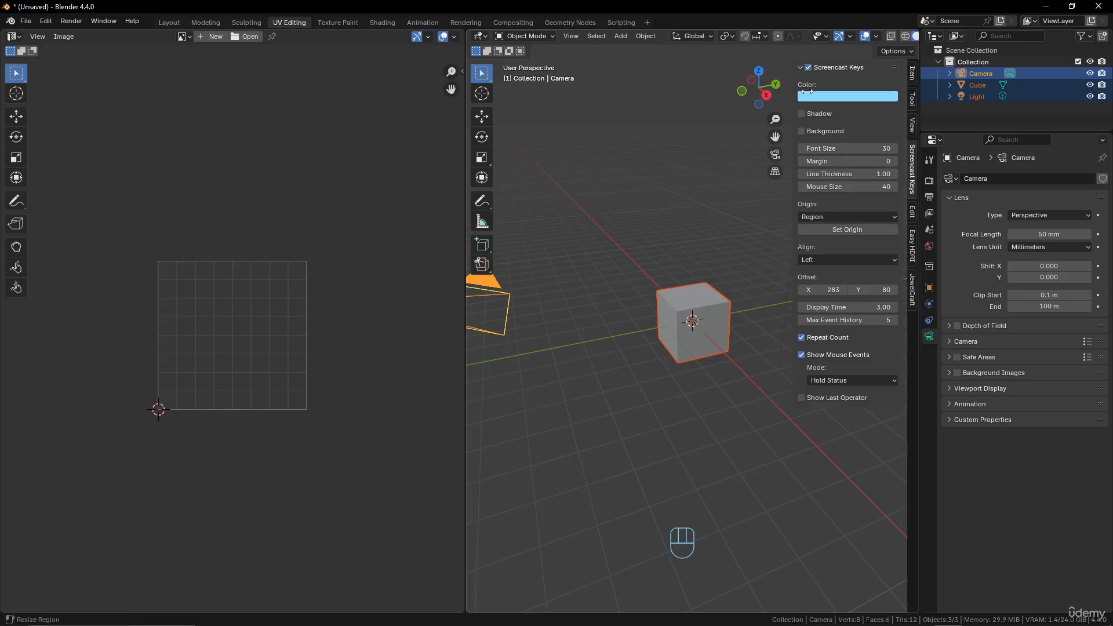
Enable Cavity and switch the lighting to MatCap in the 3D viewport's shading settings.
{"action": "middle_click_drag", "start_coordinate": [885, 38], "coordinate": [847, 38]}
{"action": "left_click", "coordinate": [909, 37]}
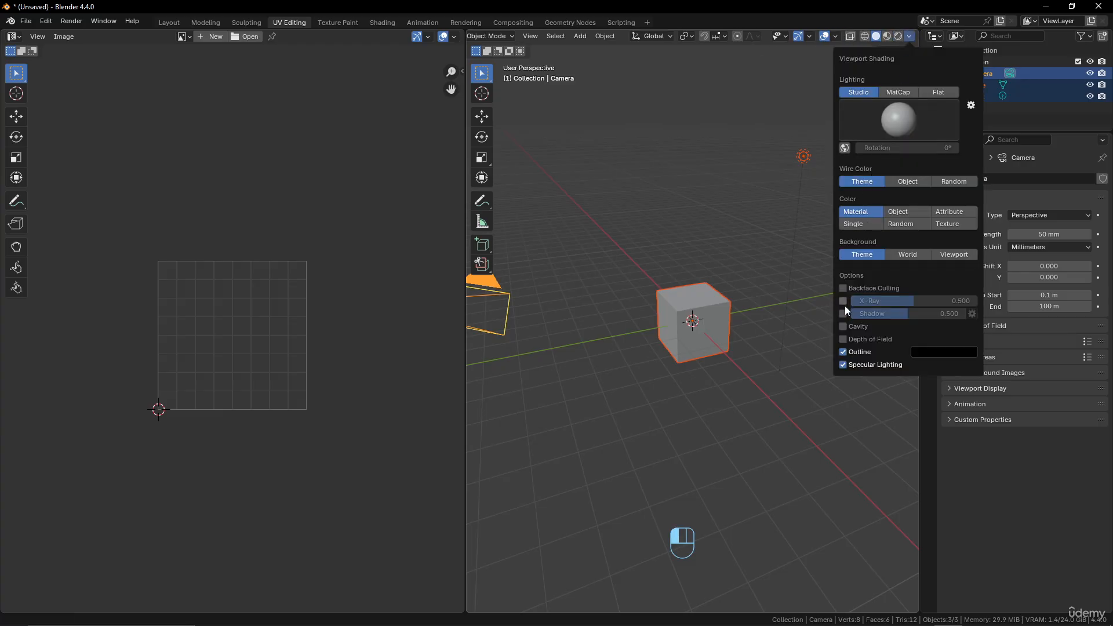
{"action": "left_click", "coordinate": [843, 326]}
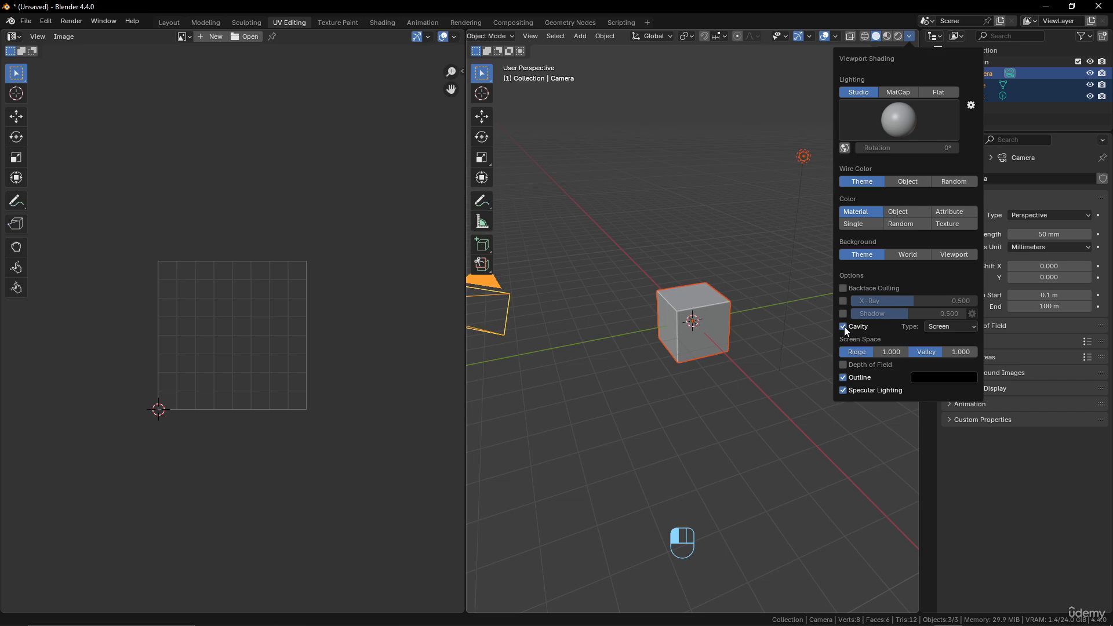
{"action": "left_click", "coordinate": [900, 90]}
{"action": "mouse_move", "coordinate": [823, 148]}
{"action": "middle_mouse_down"}
{"action": "mouse_move", "coordinate": [730, 201]}
{"action": "mouse_move", "coordinate": [801, 182]}
{"action": "middle_mouse_up"}
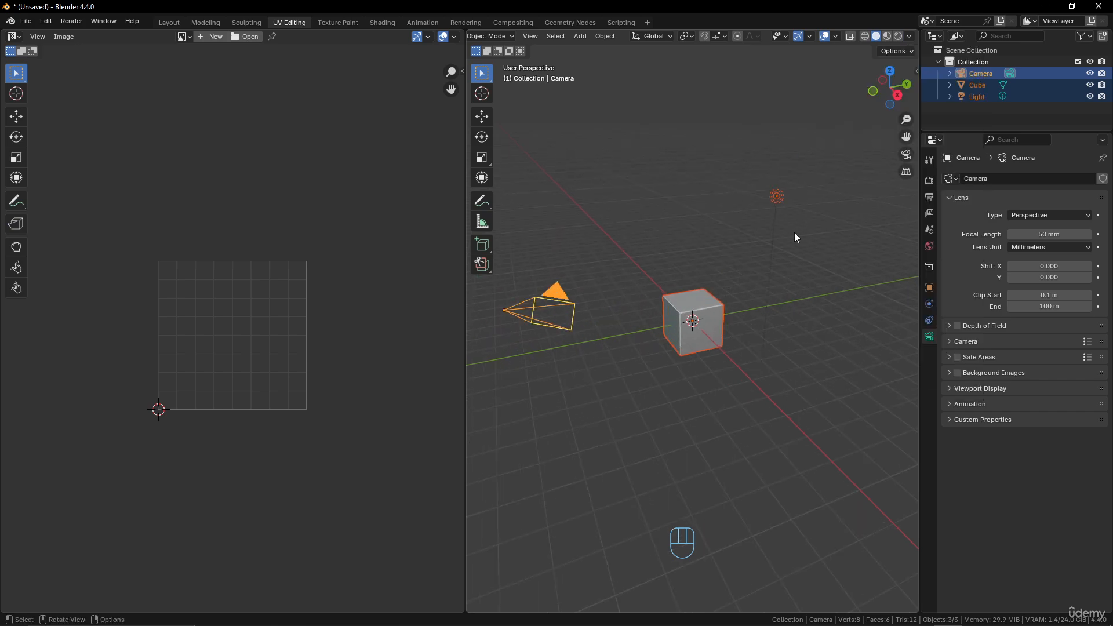
Delete the selected default camera, cube and light from the scene.
{"action": "scroll", "coordinate": [794, 232], "scroll_direction": "down", "scroll_amount": 3}
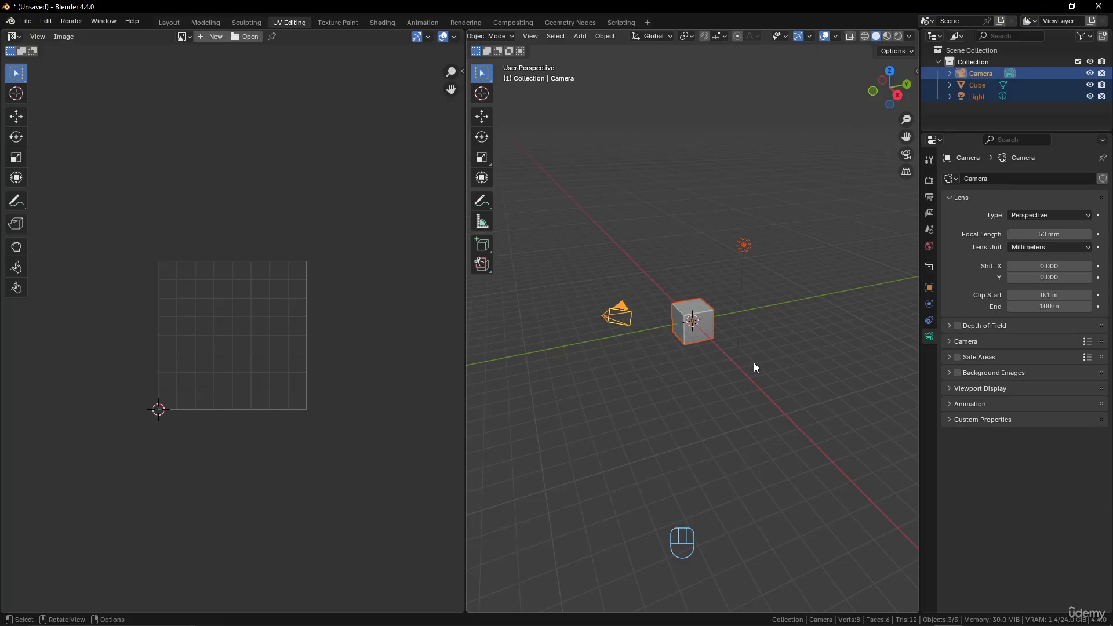
{"action": "key", "text": "x"}
{"action": "left_click", "coordinate": [746, 296]}
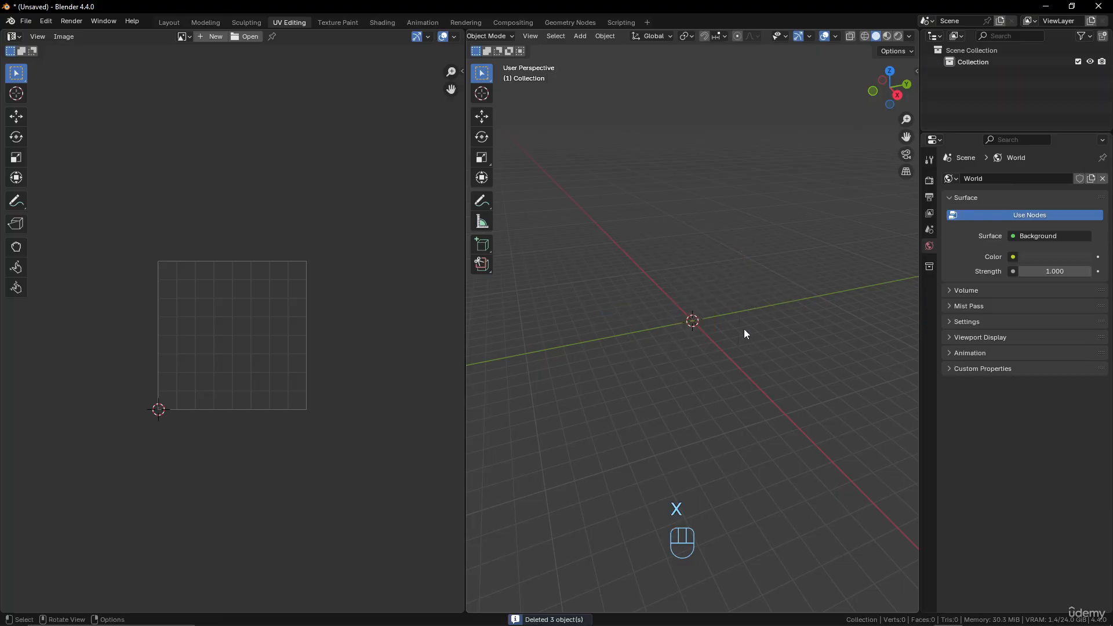
Add a Monkey mesh at the origin and expand its creation settings.
{"action": "key", "text": "shift+a"}
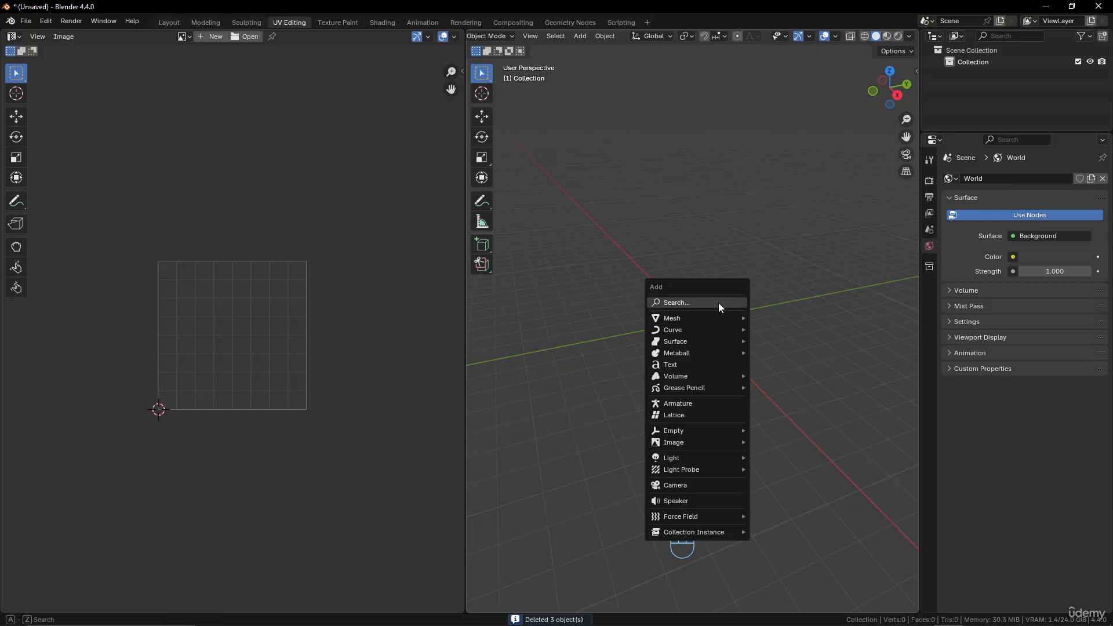
{"action": "mouse_move", "coordinate": [699, 319]}
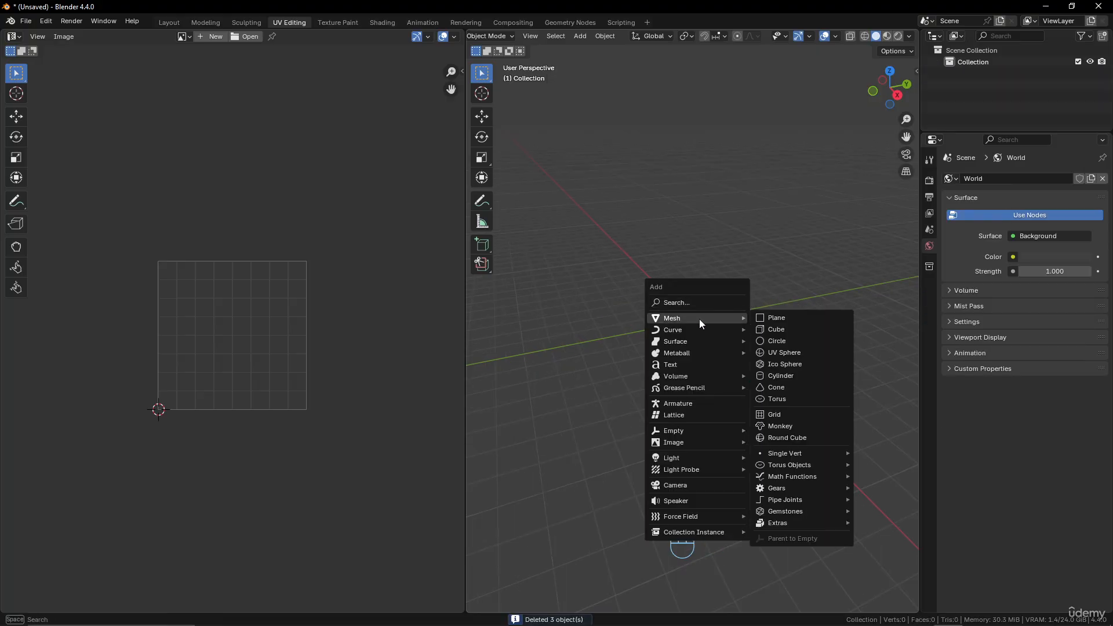
{"action": "left_click", "coordinate": [780, 426]}
{"action": "left_click", "coordinate": [507, 600]}
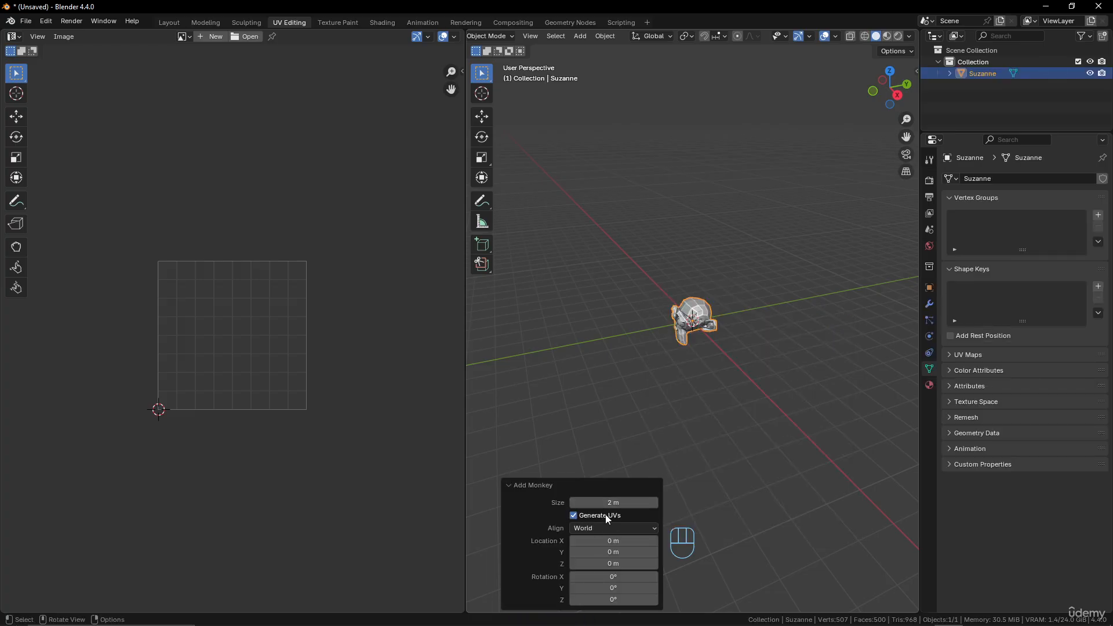
Enter Edit Mode on the monkey head so its geometry and UV layout are shown.
{"action": "scroll", "coordinate": [718, 405], "scroll_direction": "up", "scroll_amount": 4}
{"action": "middle_click_drag", "start_coordinate": [712, 357], "coordinate": [749, 356]}
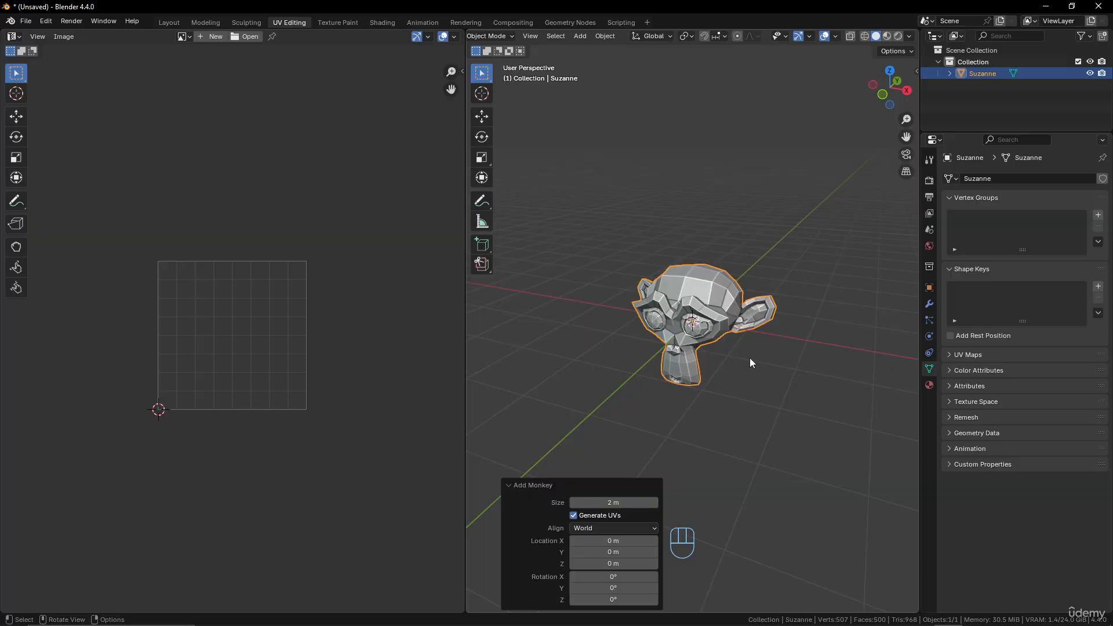
{"action": "key", "text": "Tab"}
{"action": "scroll", "coordinate": [750, 359], "scroll_direction": "up", "scroll_amount": 2}
{"action": "scroll", "coordinate": [292, 351], "scroll_direction": "up", "scroll_amount": 4}
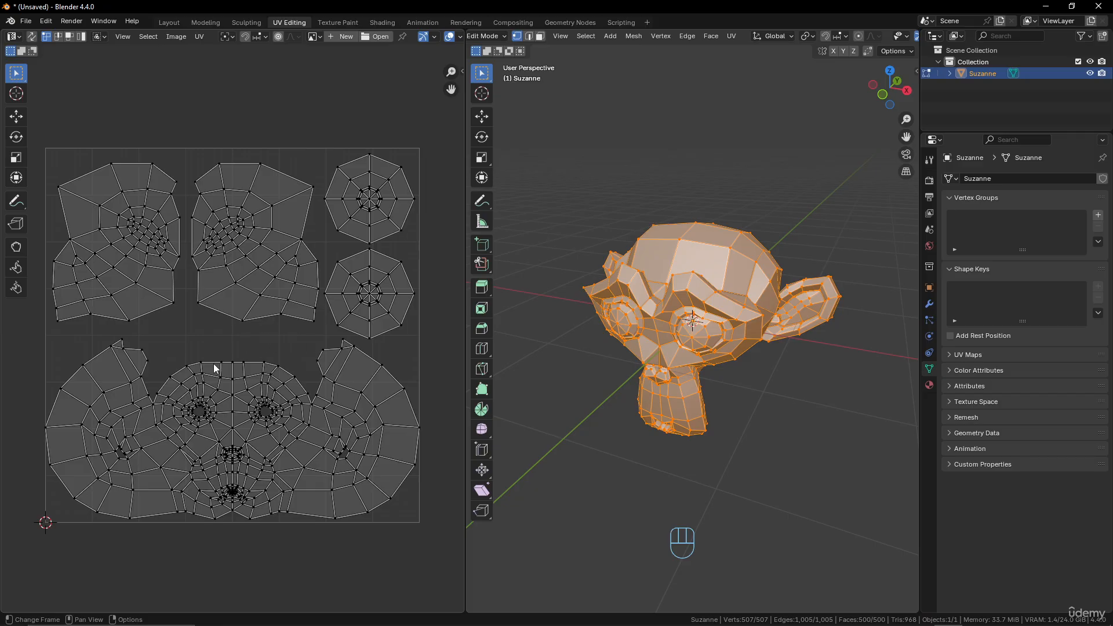
Select individual UV vertices at the corners of the large quad on the head island's upper right lobe.
{"action": "scroll", "coordinate": [394, 385], "scroll_direction": "up", "scroll_amount": 3}
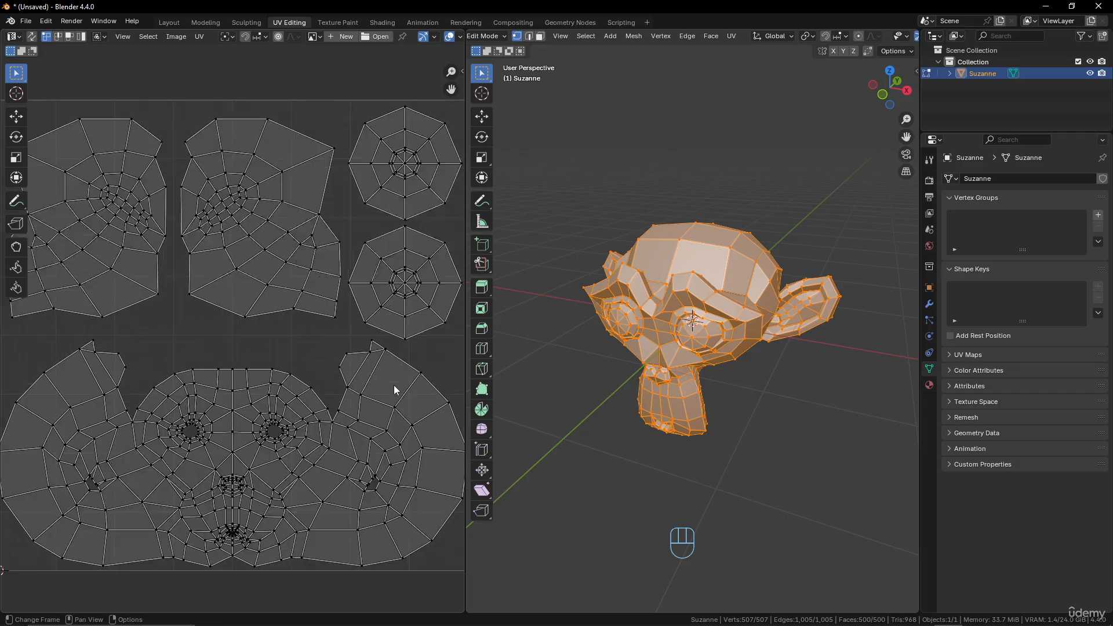
{"action": "scroll", "coordinate": [214, 335], "scroll_direction": "up", "scroll_amount": 2}
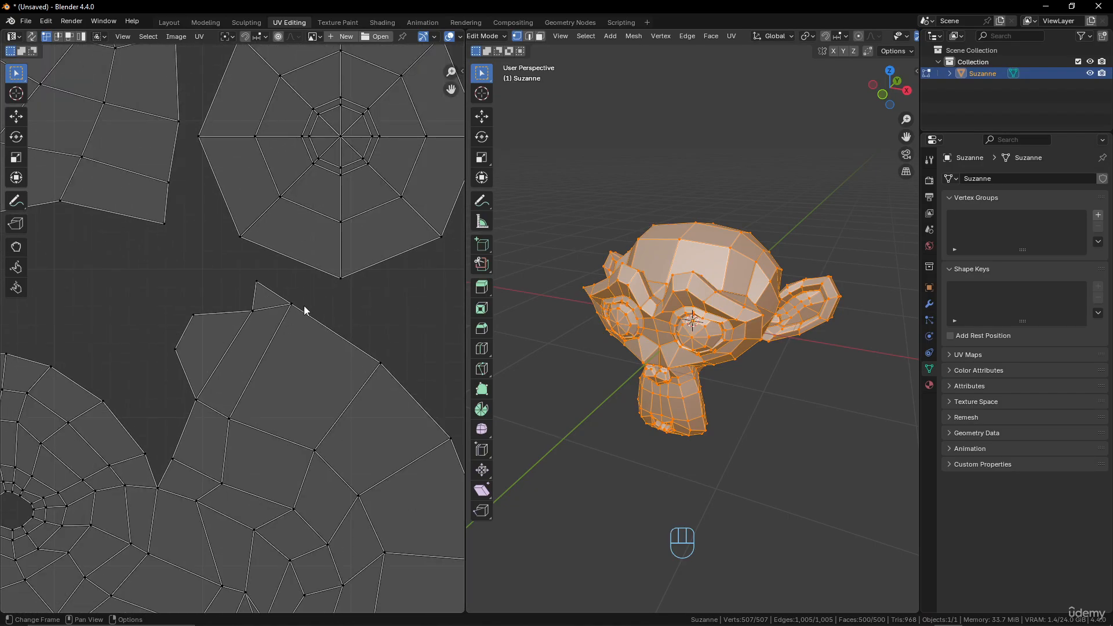
{"action": "left_click", "coordinate": [381, 363]}
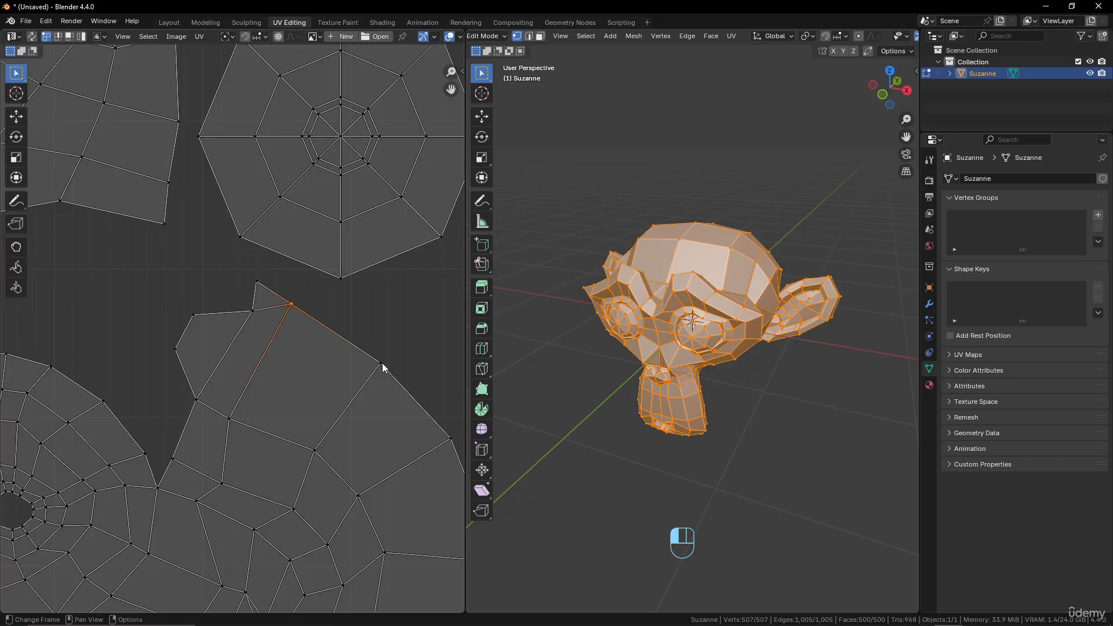
{"action": "left_click", "coordinate": [314, 449]}
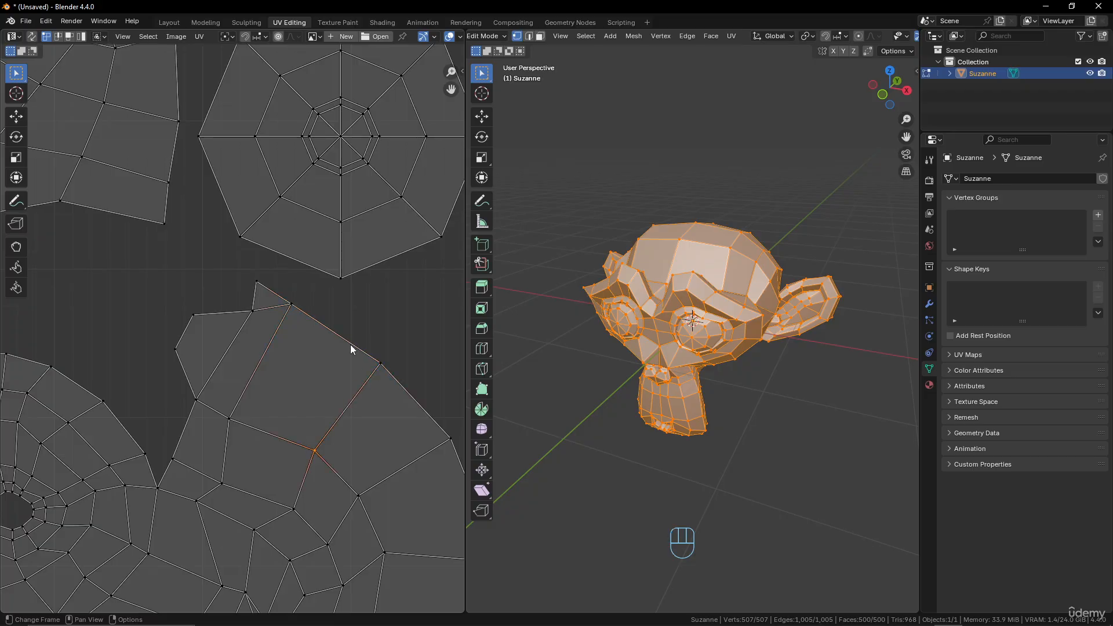
Turn on UV sync selection and select the four corner vertices of the large forehead quad in the UV layout.
{"action": "left_click", "coordinate": [33, 37]}
{"action": "left_click", "coordinate": [292, 304]}
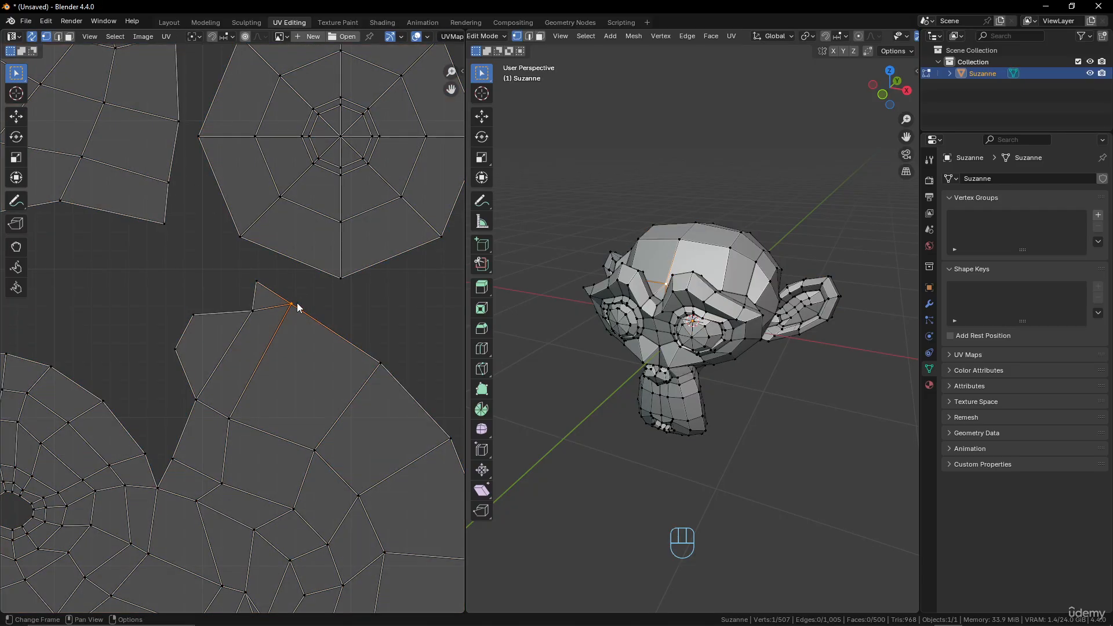
{"action": "left_click", "coordinate": [380, 364], "text": "shift"}
{"action": "left_click", "coordinate": [315, 450], "text": "shift"}
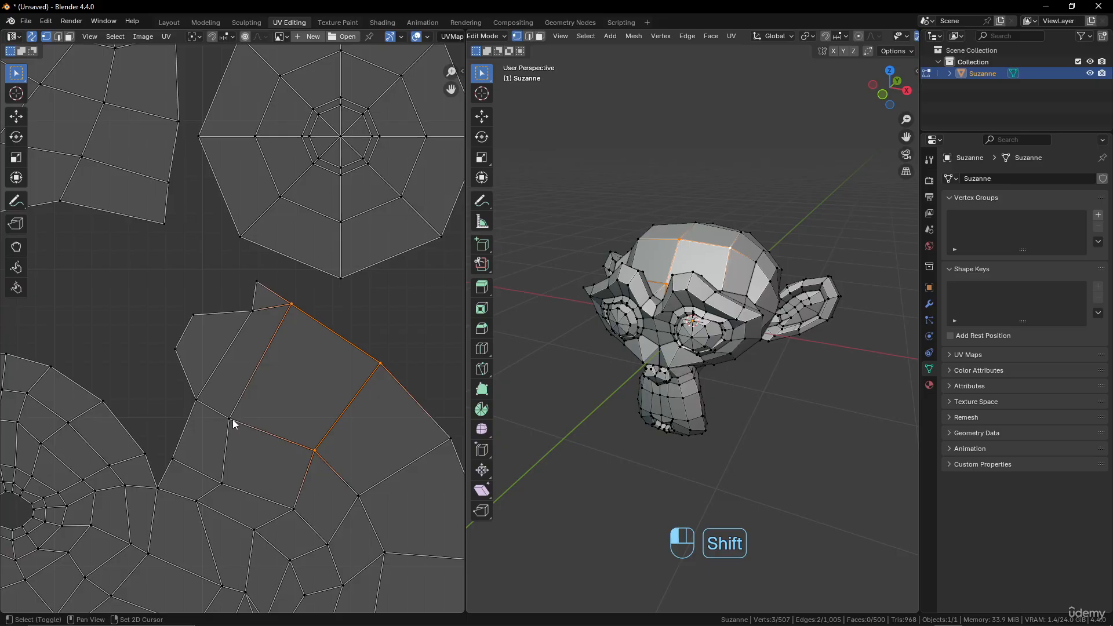
{"action": "left_click", "coordinate": [231, 418], "text": "shift"}
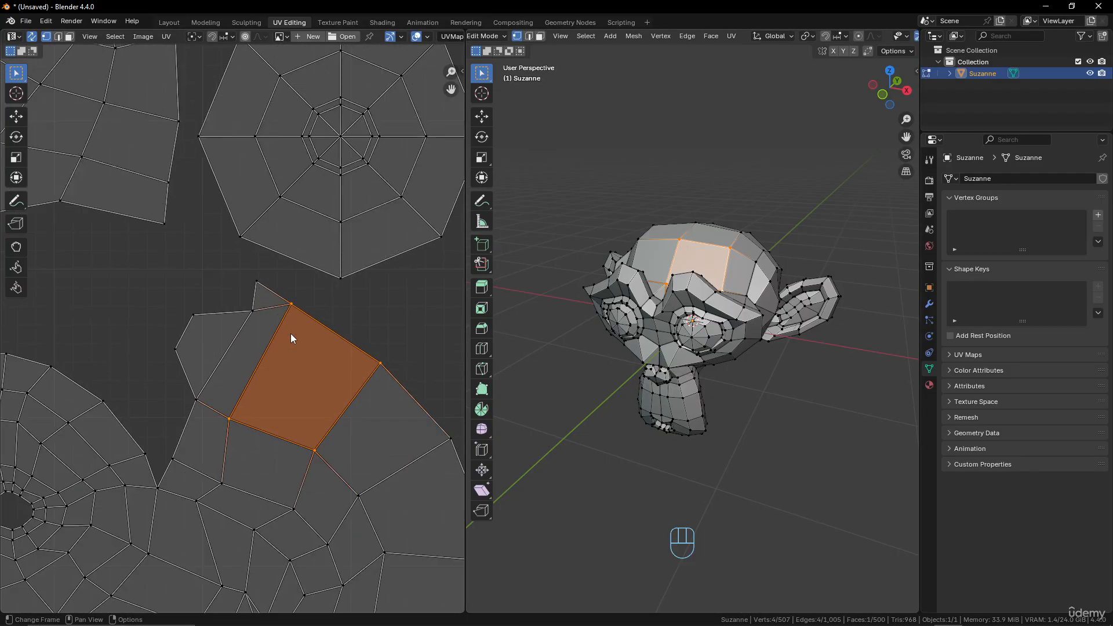
Examine the selected forehead face on the monkey mesh up close and from above.
{"action": "scroll", "coordinate": [290, 336], "scroll_direction": "up", "scroll_amount": 1}
{"action": "scroll", "coordinate": [718, 317], "scroll_direction": "up", "scroll_amount": 1}
{"action": "middle_click_drag", "start_coordinate": [719, 317], "coordinate": [717, 344]}
{"action": "scroll", "coordinate": [717, 344], "scroll_direction": "up", "scroll_amount": 4}
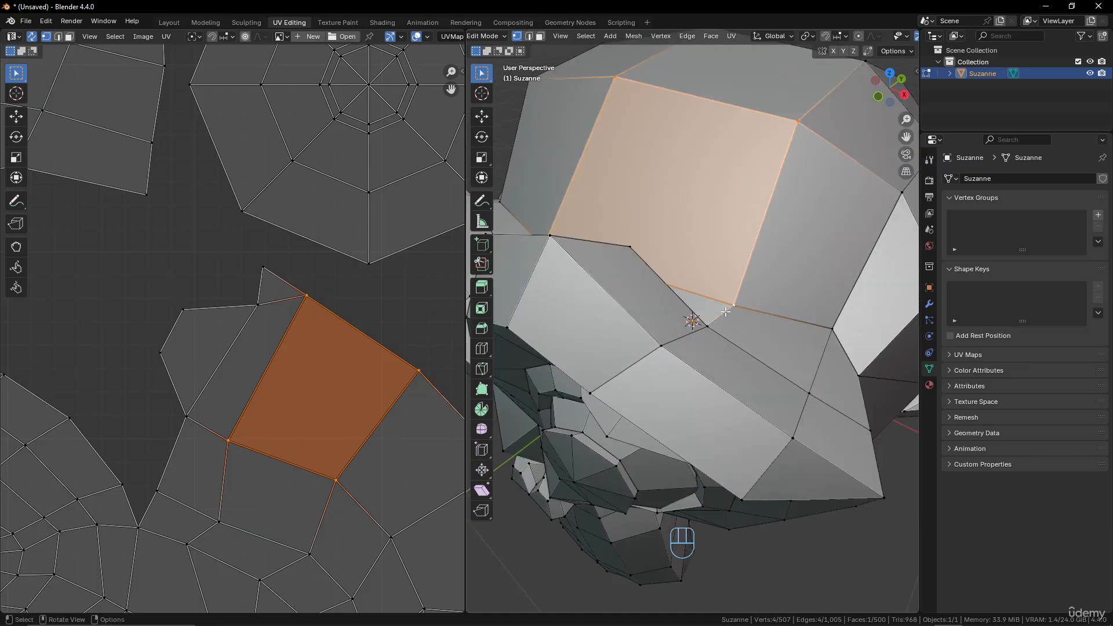
{"action": "middle_click_drag", "start_coordinate": [718, 296], "coordinate": [716, 320]}
{"action": "scroll", "coordinate": [589, 169], "scroll_direction": "down", "scroll_amount": 3}
{"action": "middle_click_drag", "start_coordinate": [589, 169], "coordinate": [612, 210]}
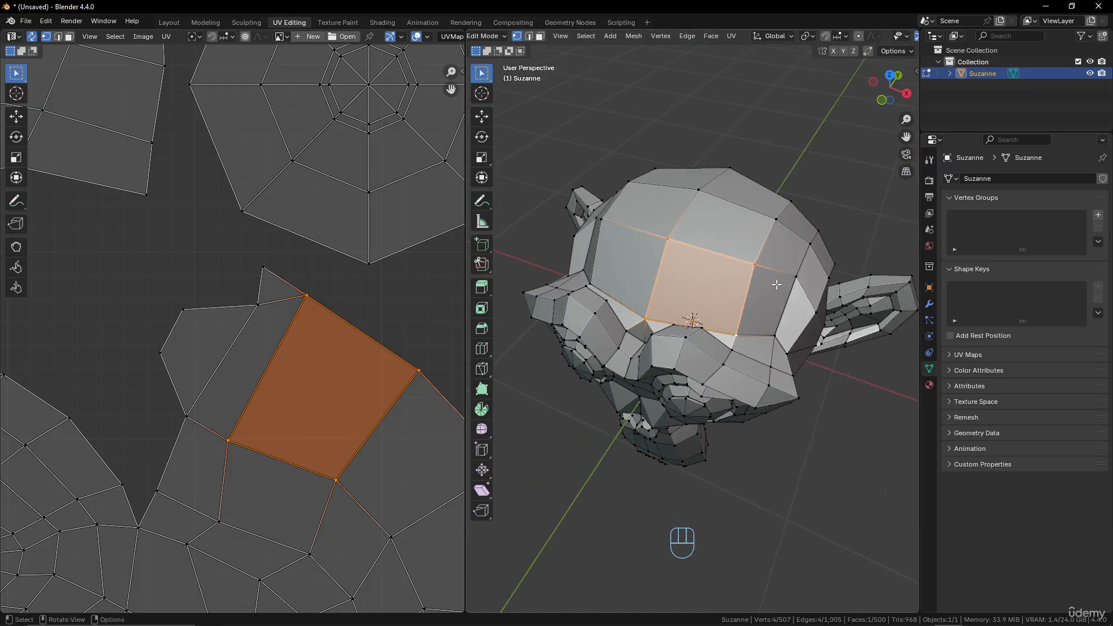
Examine where the selected forehead face lies within the whole UV layout compared with the 3D mesh.
{"action": "scroll", "coordinate": [355, 350], "scroll_direction": "down", "scroll_amount": 3}
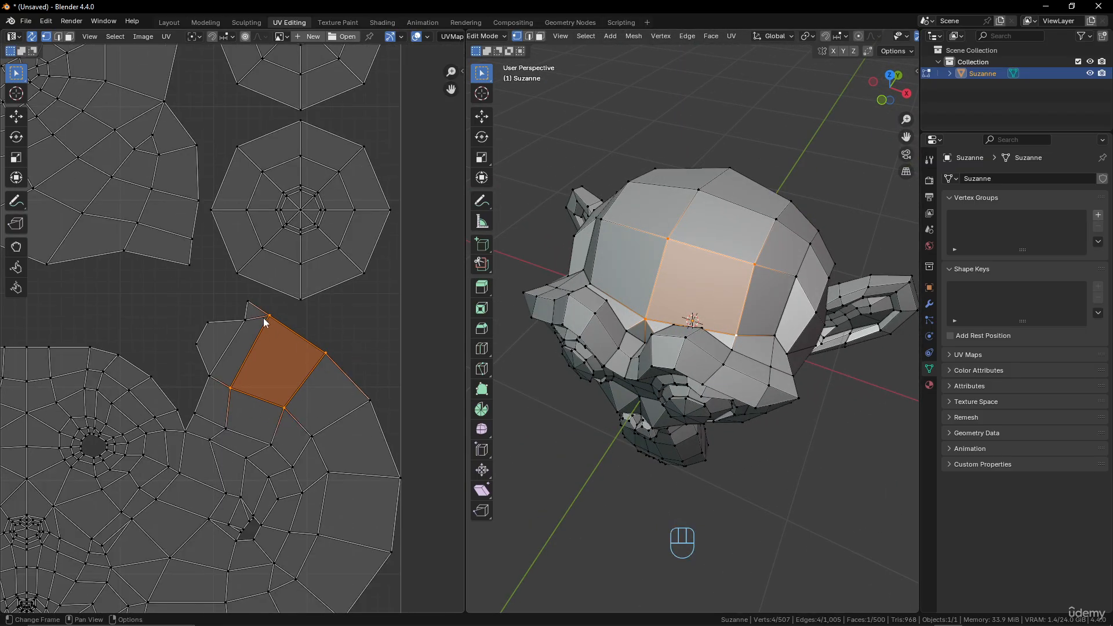
{"action": "scroll", "coordinate": [265, 336], "scroll_direction": "up", "scroll_amount": 2}
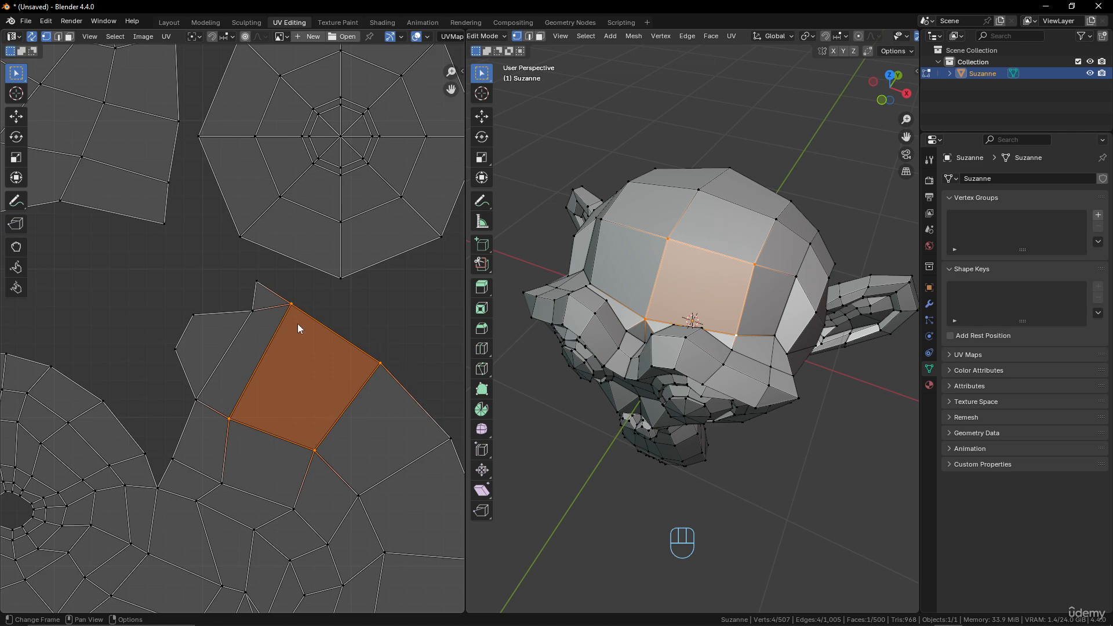
{"action": "scroll", "coordinate": [320, 330], "scroll_direction": "down", "scroll_amount": 2}
{"action": "scroll", "coordinate": [367, 314], "scroll_direction": "up", "scroll_amount": 2}
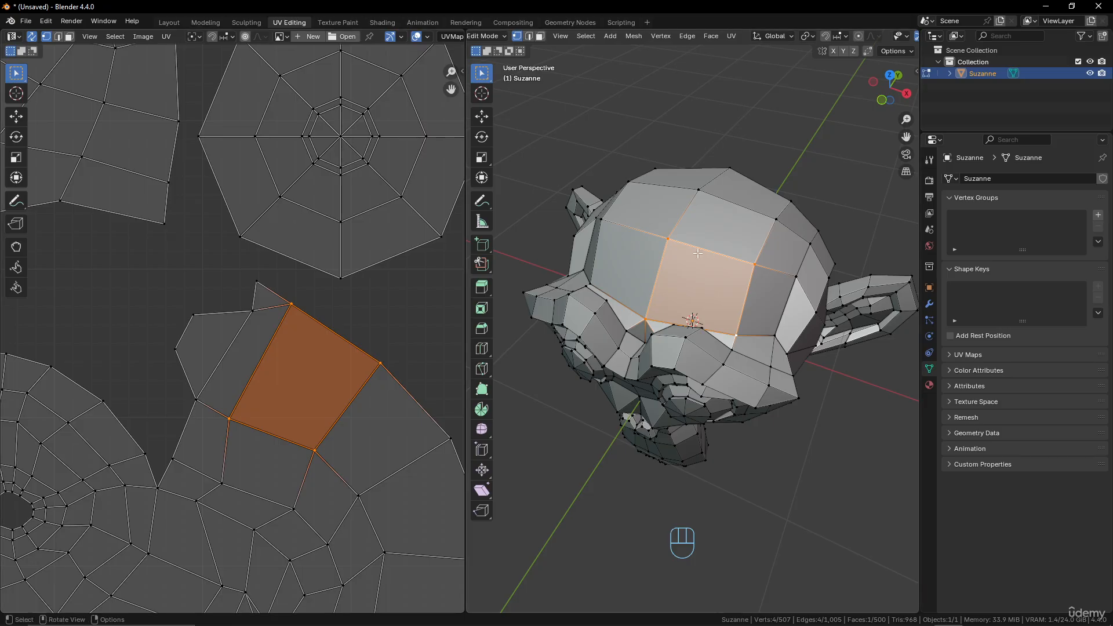
{"action": "scroll", "coordinate": [400, 355], "scroll_direction": "down", "scroll_amount": 4}
{"action": "scroll", "coordinate": [269, 335], "scroll_direction": "up", "scroll_amount": 2}
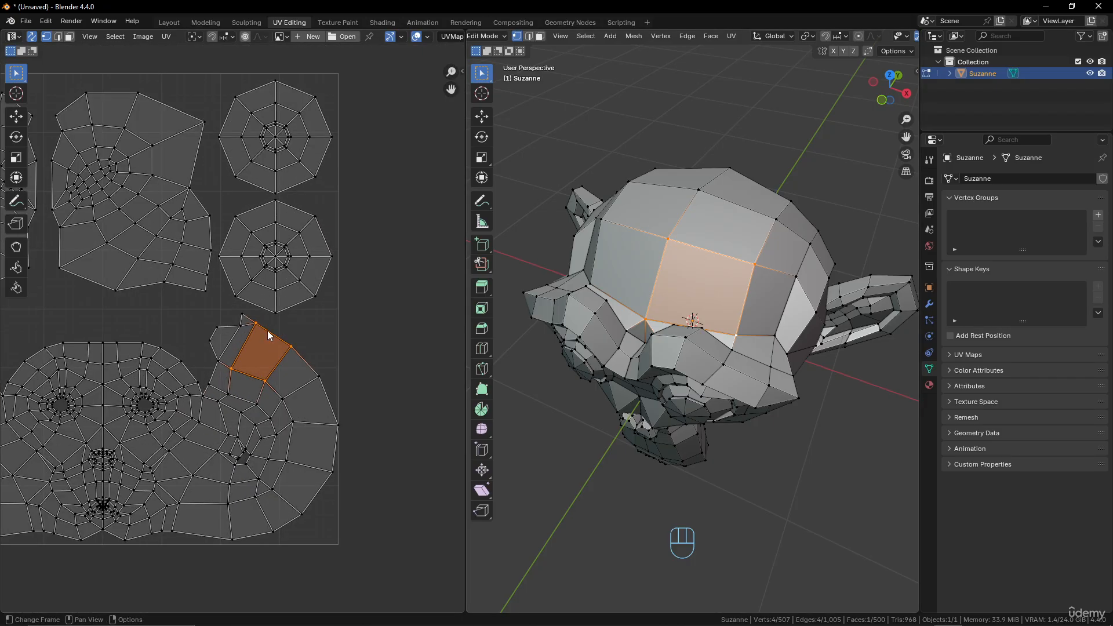
{"action": "scroll", "coordinate": [253, 287], "scroll_direction": "down", "scroll_amount": 3}
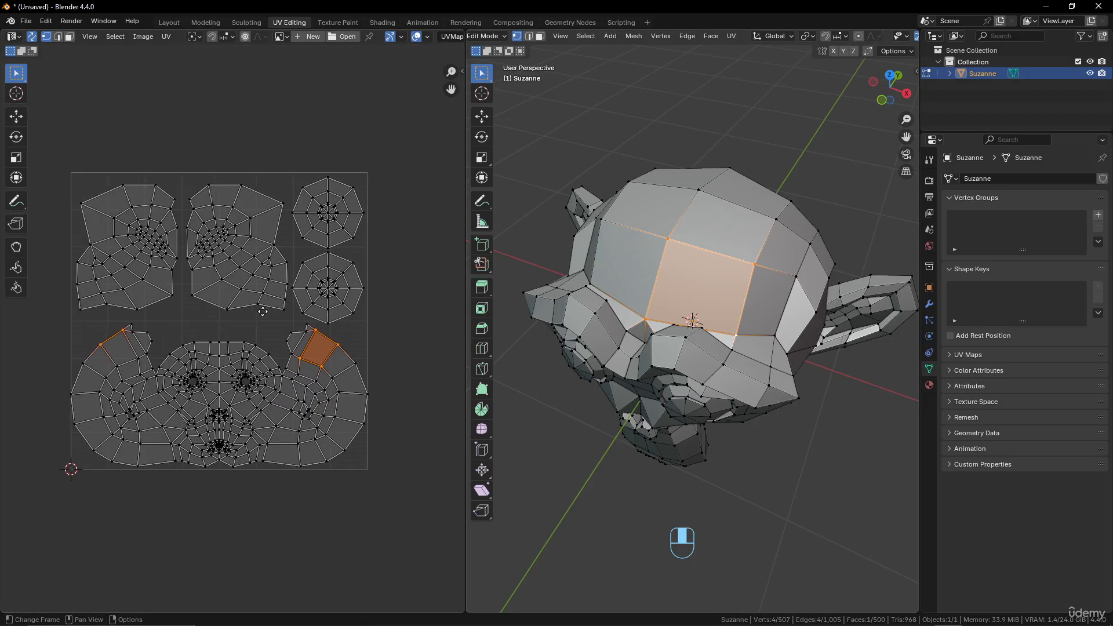
{"action": "scroll", "coordinate": [261, 311], "scroll_direction": "up", "scroll_amount": 3}
{"action": "scroll", "coordinate": [261, 316], "scroll_direction": "down", "scroll_amount": 1}
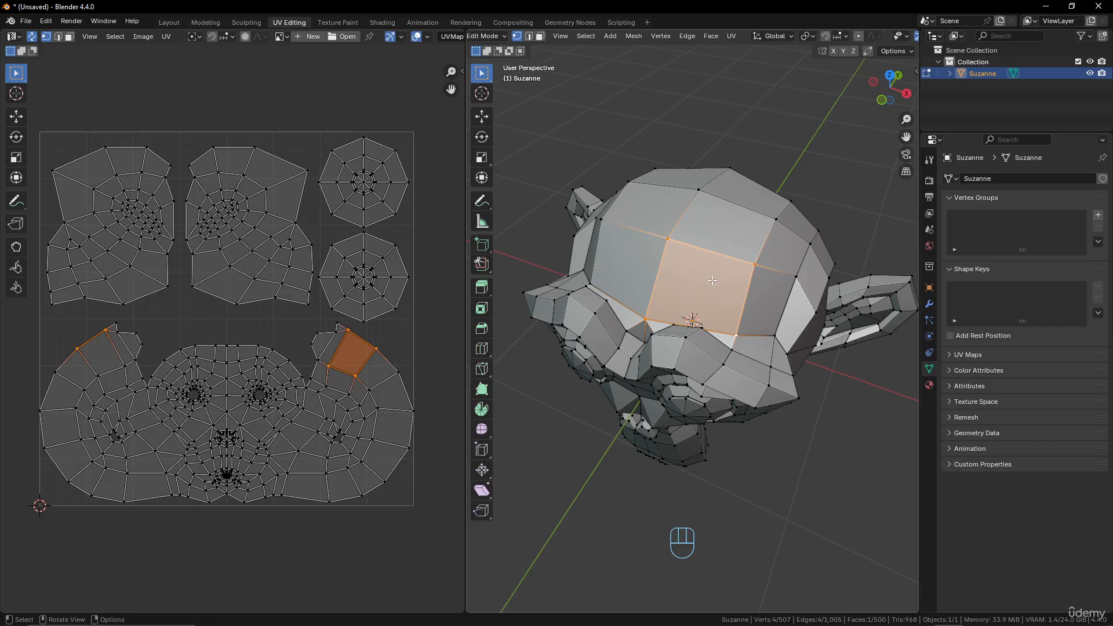
Toggle the monkey head out of Edit Mode and back in.
{"action": "middle_click_drag", "start_coordinate": [712, 276], "coordinate": [733, 286]}
{"action": "key", "text": "Tab"}
{"action": "key", "text": "Tab"}
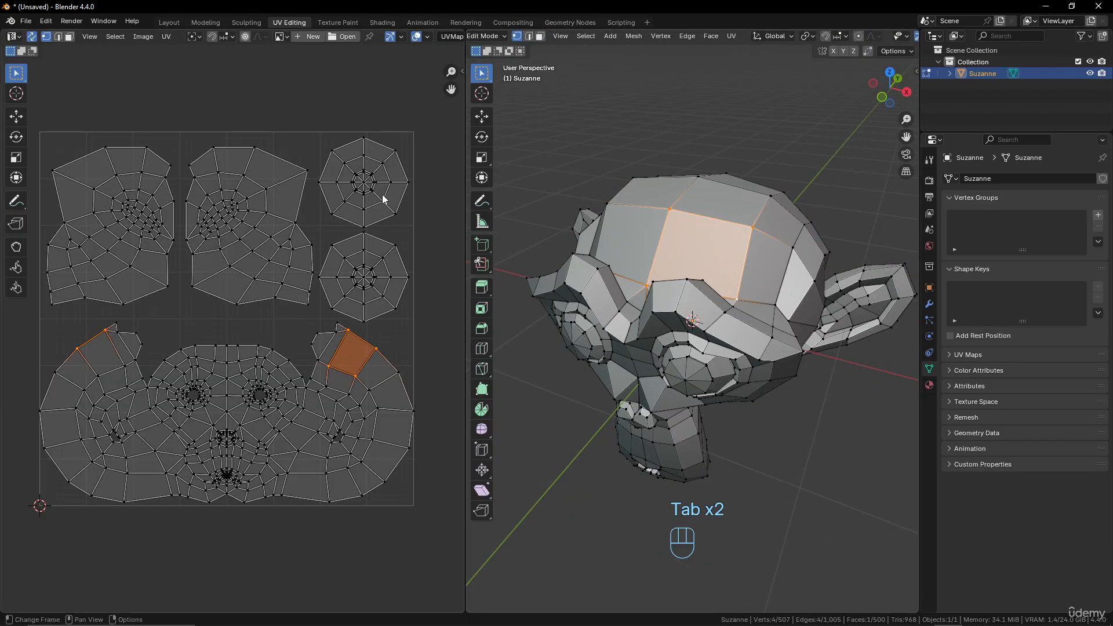
Try the edge and face selection modes for the UVs and return to vertex selection.
{"action": "left_click", "coordinate": [60, 37]}
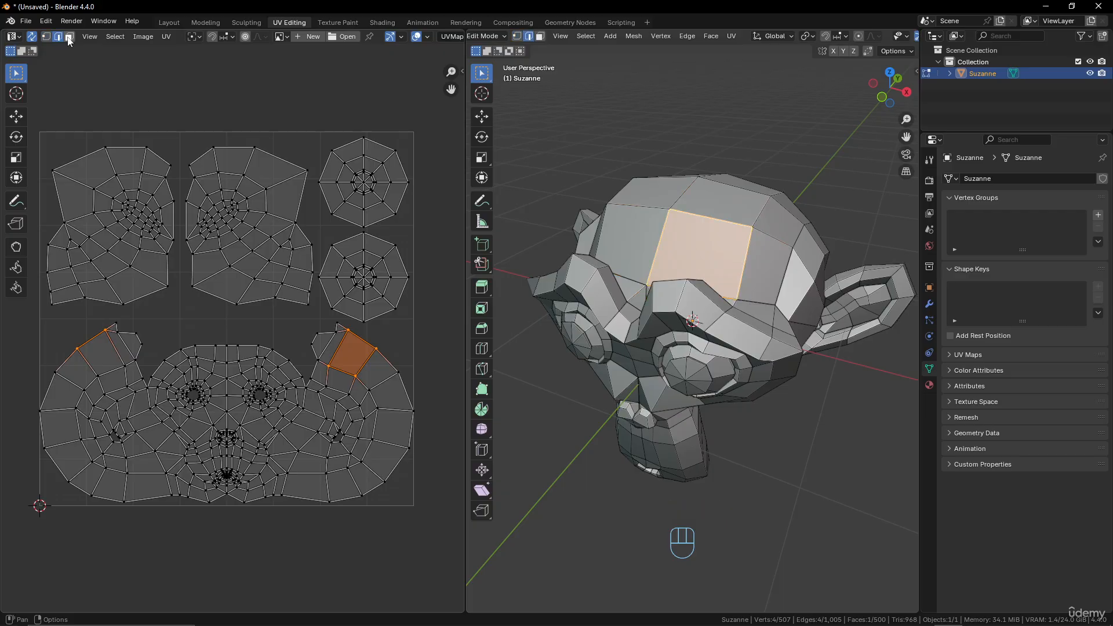
{"action": "left_click", "coordinate": [69, 38]}
{"action": "left_click", "coordinate": [47, 37]}
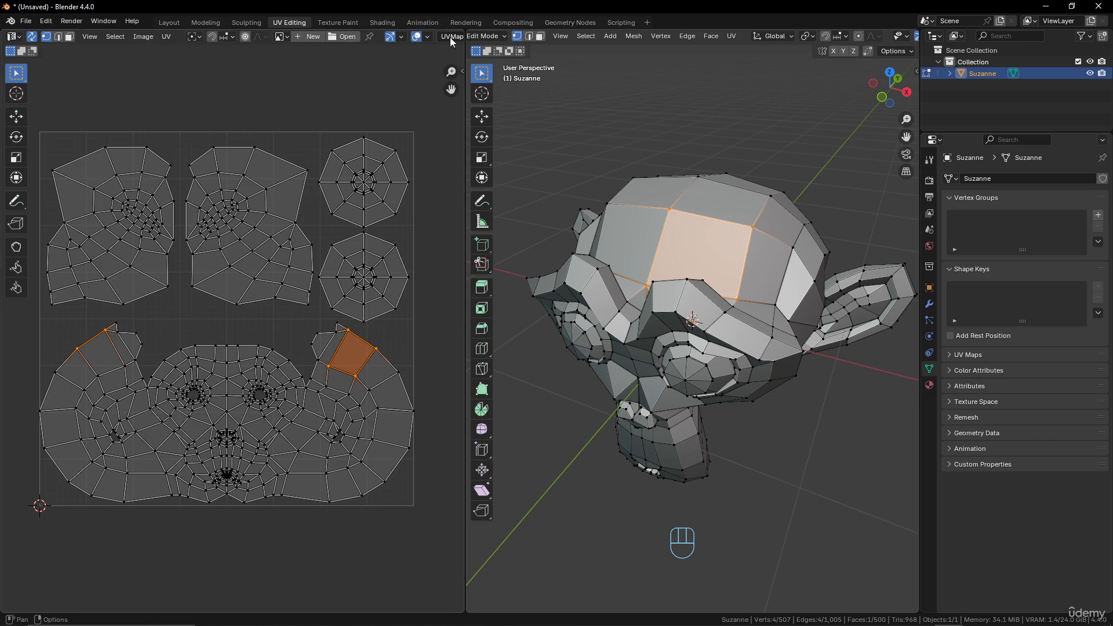
{"action": "left_click", "coordinate": [165, 37]}
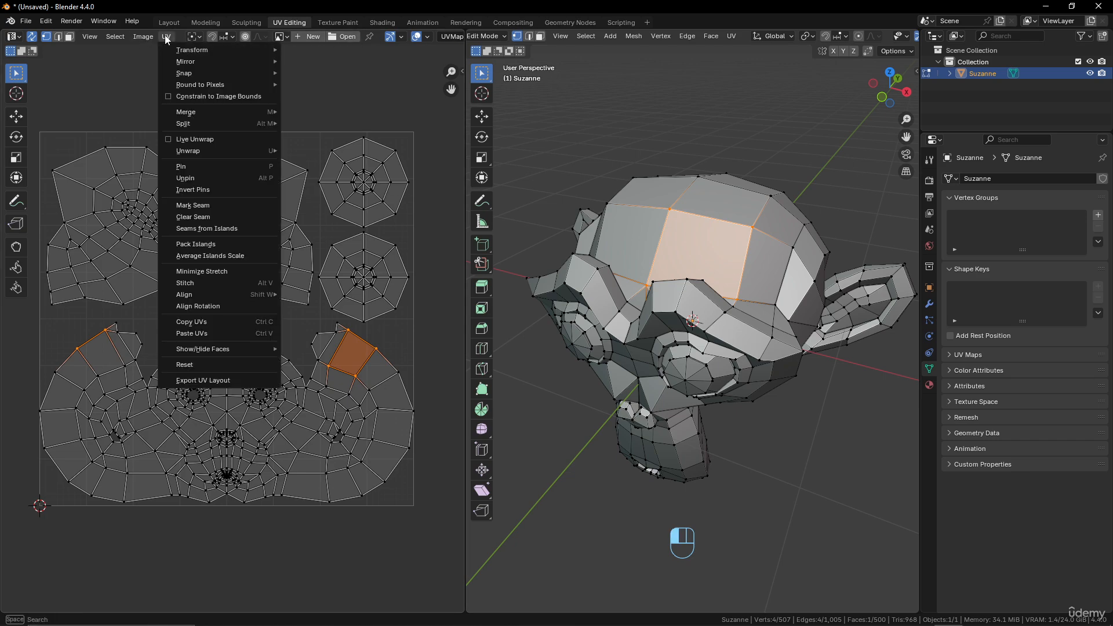
{"action": "mouse_move", "coordinate": [173, 54]}
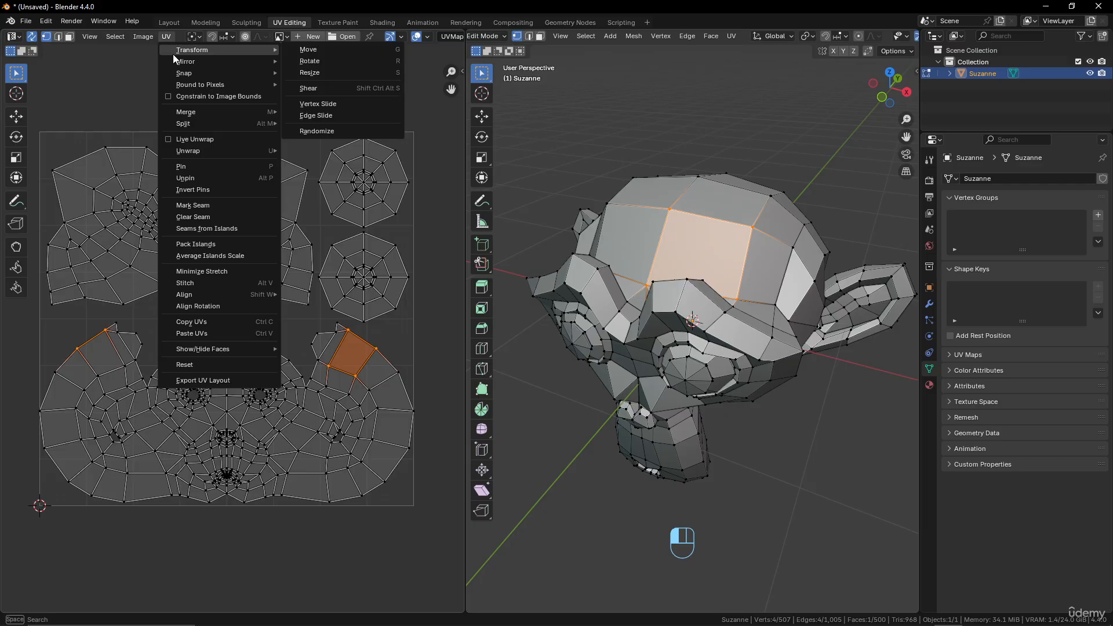
Select one vertex of the forehead quad and select the entire linked head island in the UV layout.
{"action": "left_click", "coordinate": [329, 367]}
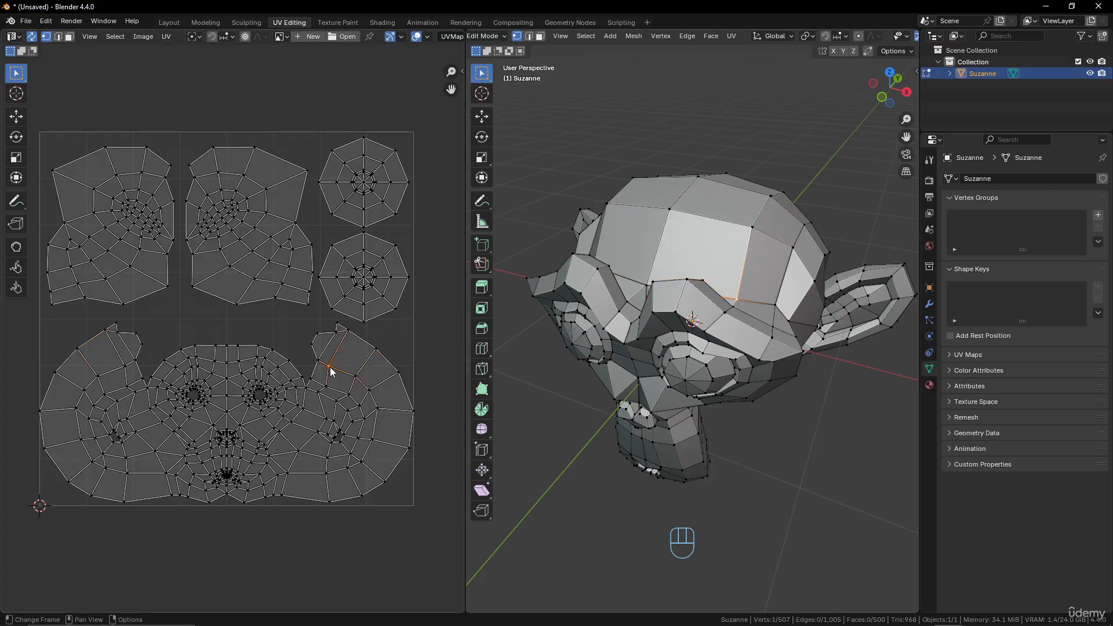
{"action": "key", "text": "l"}
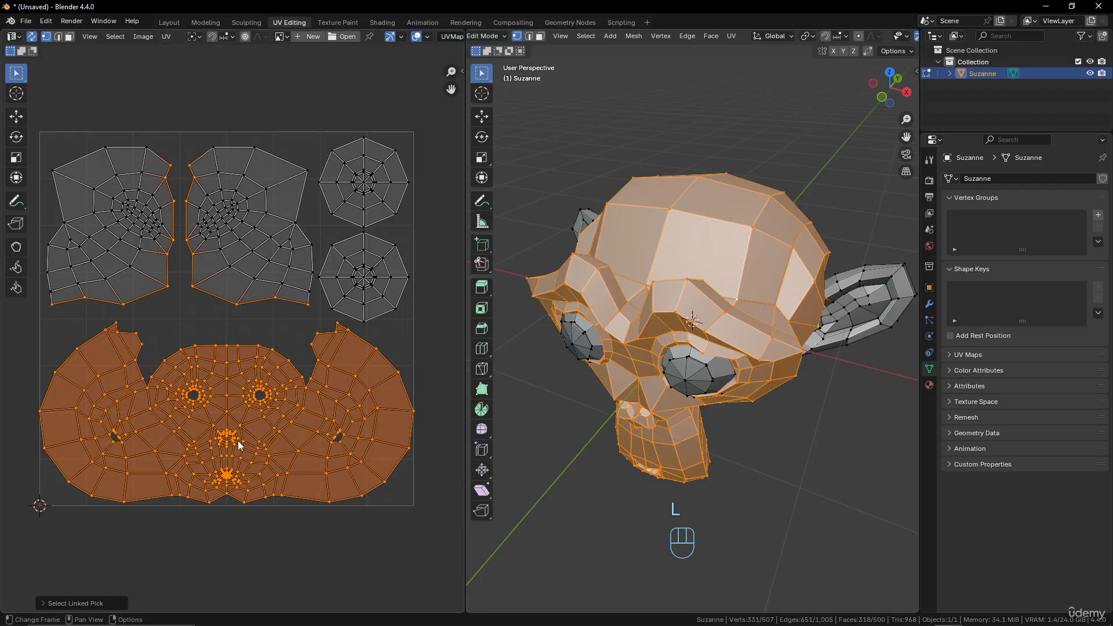
Turn off UV sync selection and select a single UV vertex at the top of the head island's right lobe.
{"action": "left_click", "coordinate": [32, 36]}
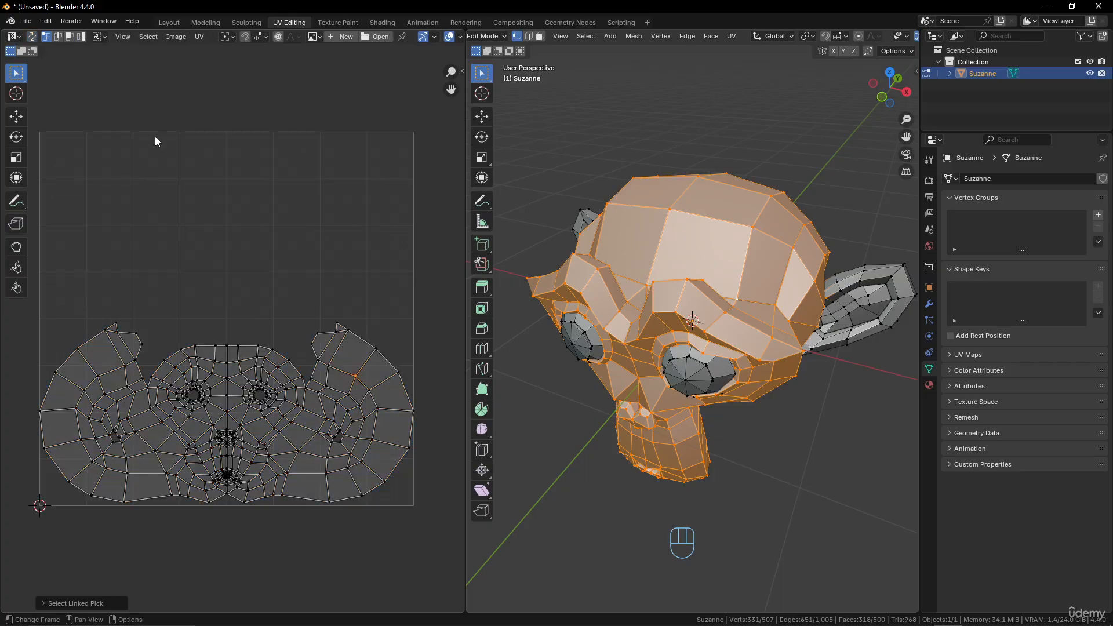
{"action": "left_click", "coordinate": [349, 330]}
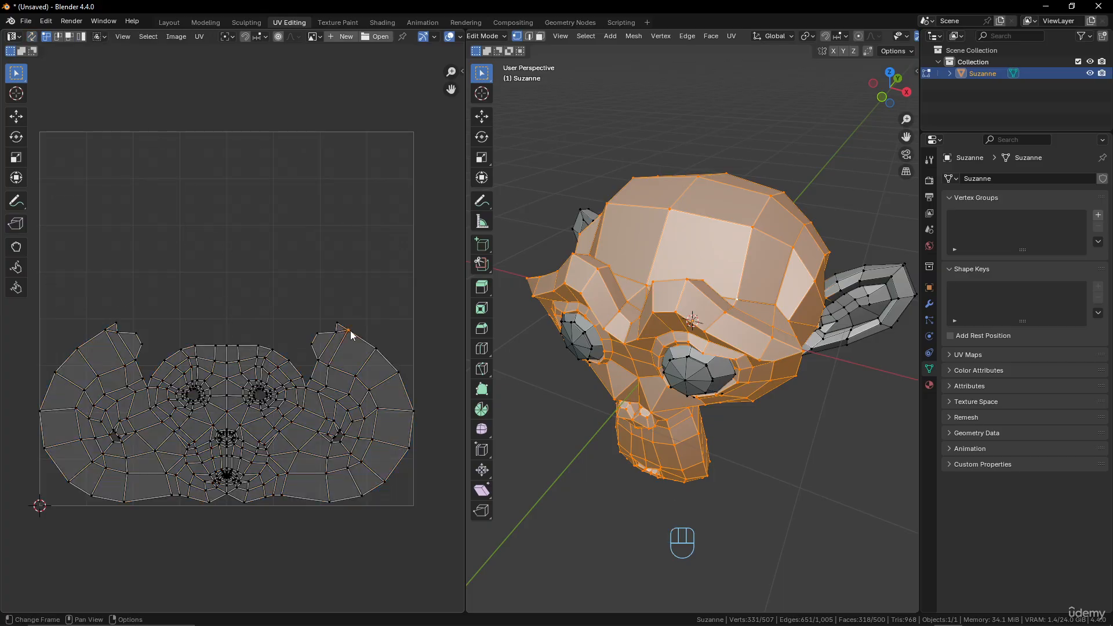
Toggle UV sync selection on and back off with the head selected.
{"action": "middle_click_drag", "start_coordinate": [824, 251], "coordinate": [815, 254]}
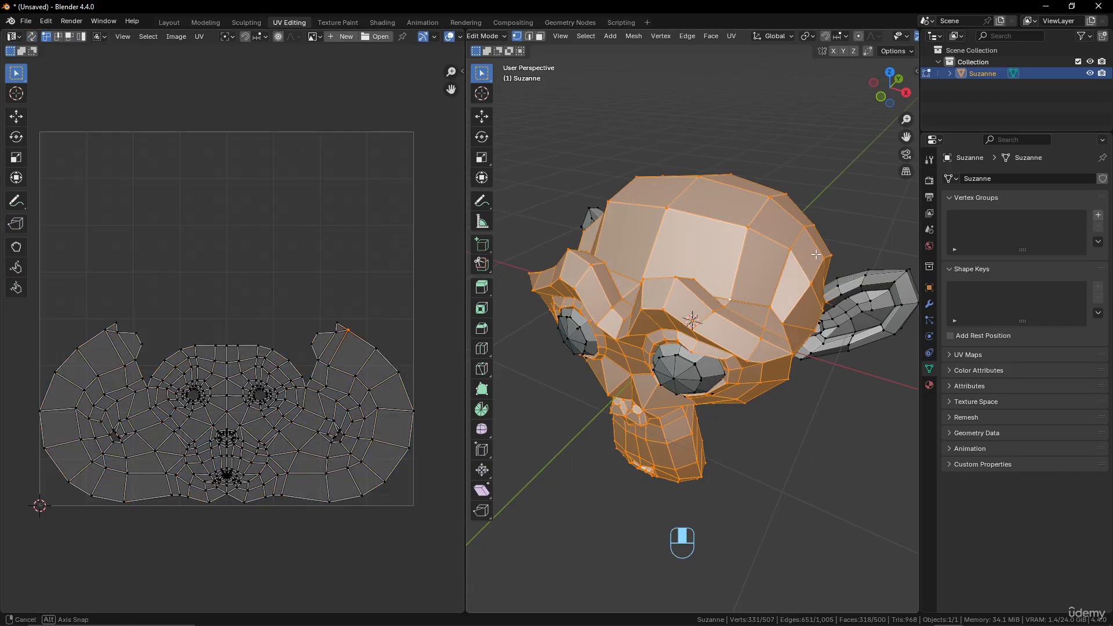
{"action": "left_click", "coordinate": [32, 37]}
{"action": "left_click", "coordinate": [32, 38]}
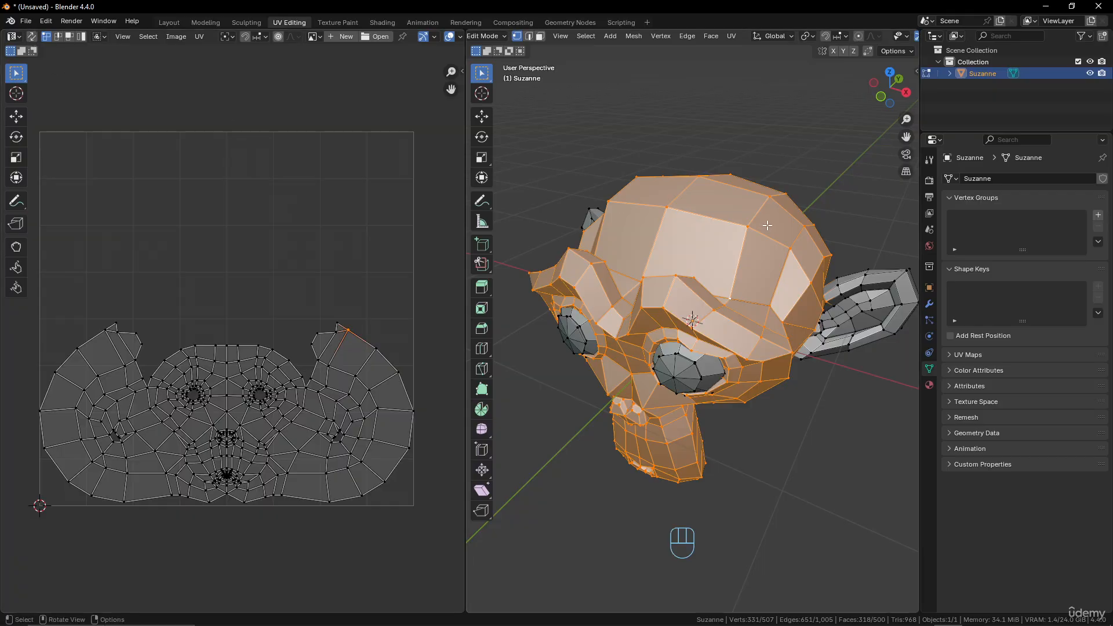
Deselect everything and select the linked head and ear geometry of the monkey.
{"action": "middle_click_drag", "start_coordinate": [766, 226], "coordinate": [724, 231]}
{"action": "key", "text": "alt+a"}
{"action": "key", "text": "l"}
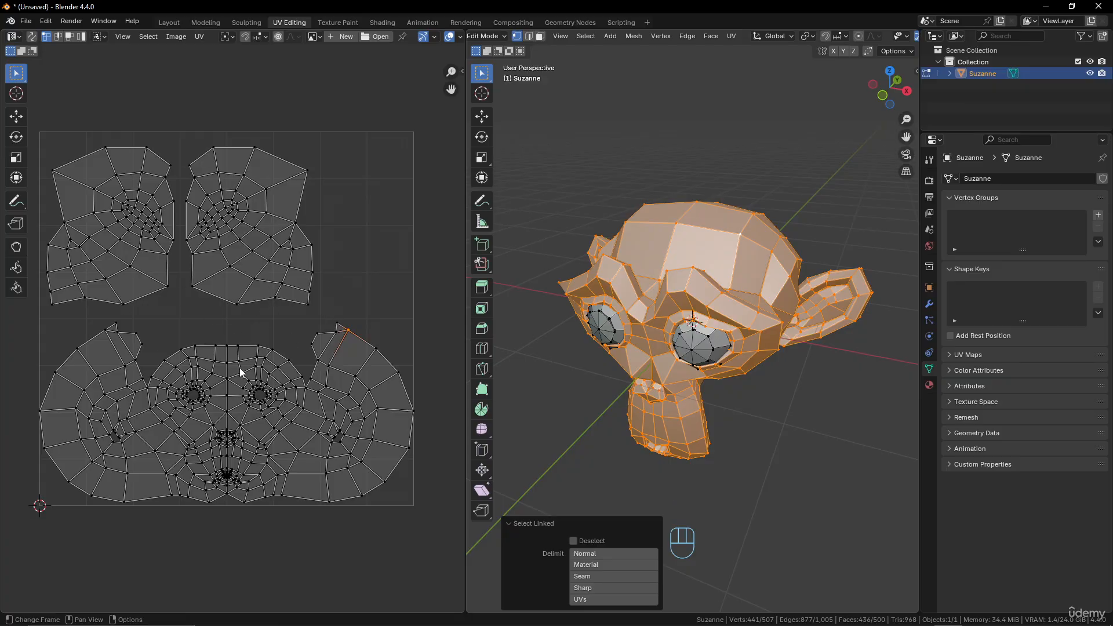
Add both linked eyes to the mesh selection and inspect their islands in the UV layout.
{"action": "middle_click_drag", "start_coordinate": [636, 316], "coordinate": [650, 286]}
{"action": "scroll", "coordinate": [718, 301], "scroll_direction": "up", "scroll_amount": 3}
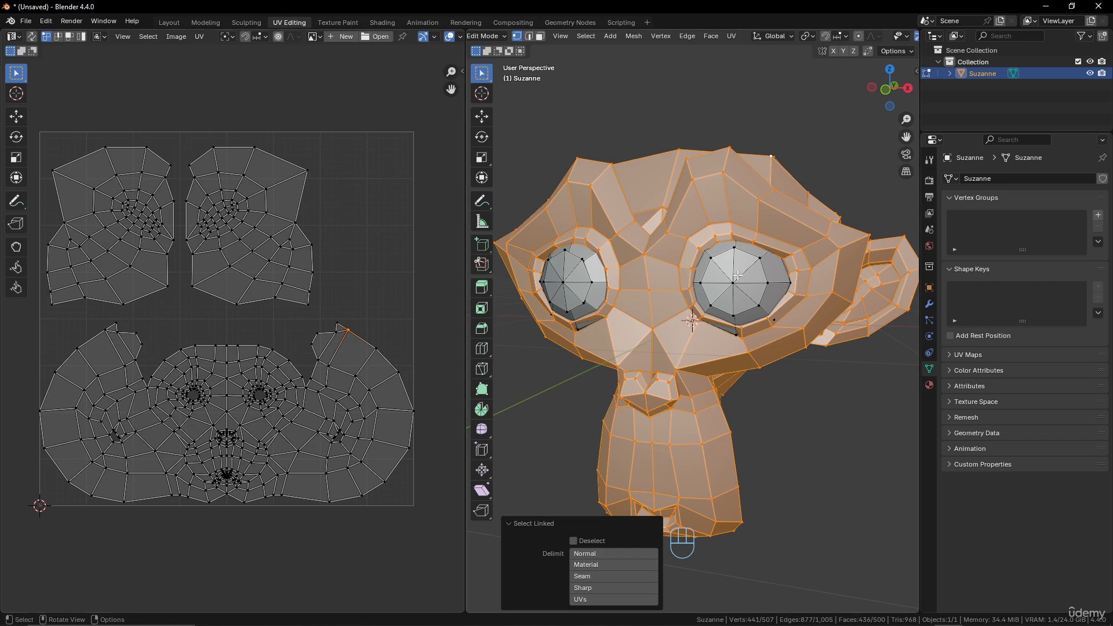
{"action": "key", "text": "l"}
{"action": "key", "text": "l"}
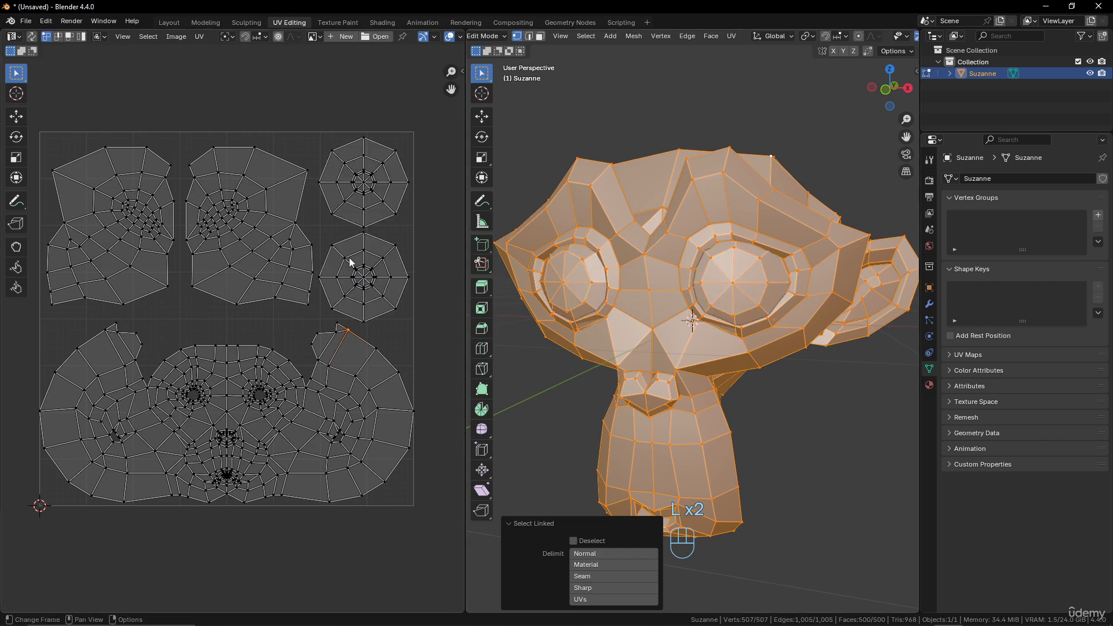
{"action": "scroll", "coordinate": [346, 262], "scroll_direction": "up", "scroll_amount": 1}
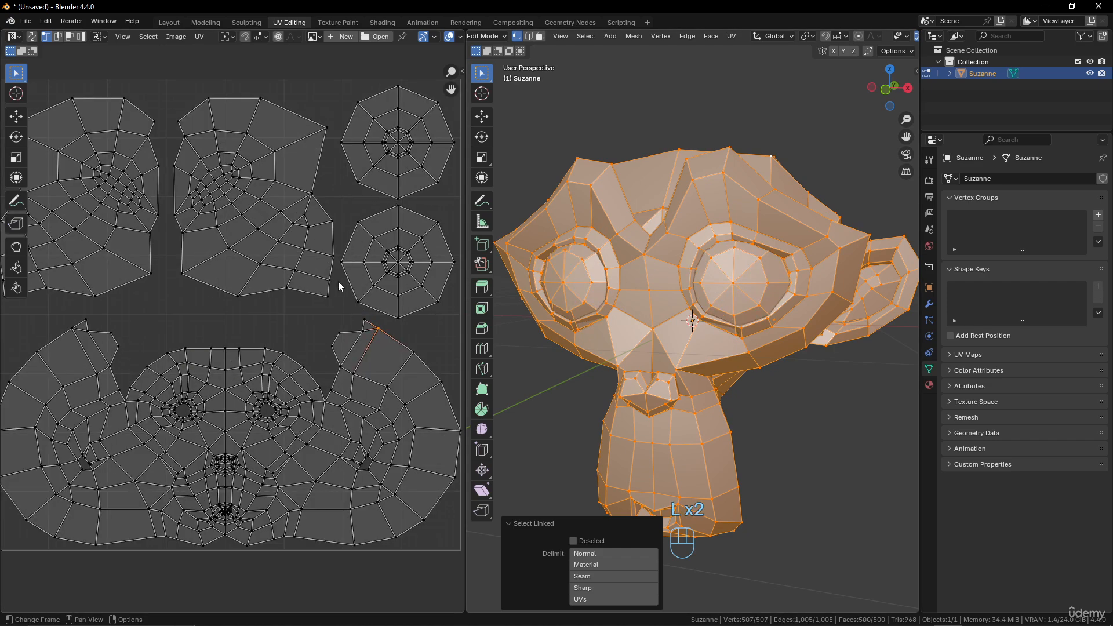
{"action": "scroll", "coordinate": [733, 254], "scroll_direction": "down", "scroll_amount": 2}
Leave Edit Mode and delete the monkey object.
{"action": "middle_click_drag", "start_coordinate": [732, 254], "coordinate": [675, 283]}
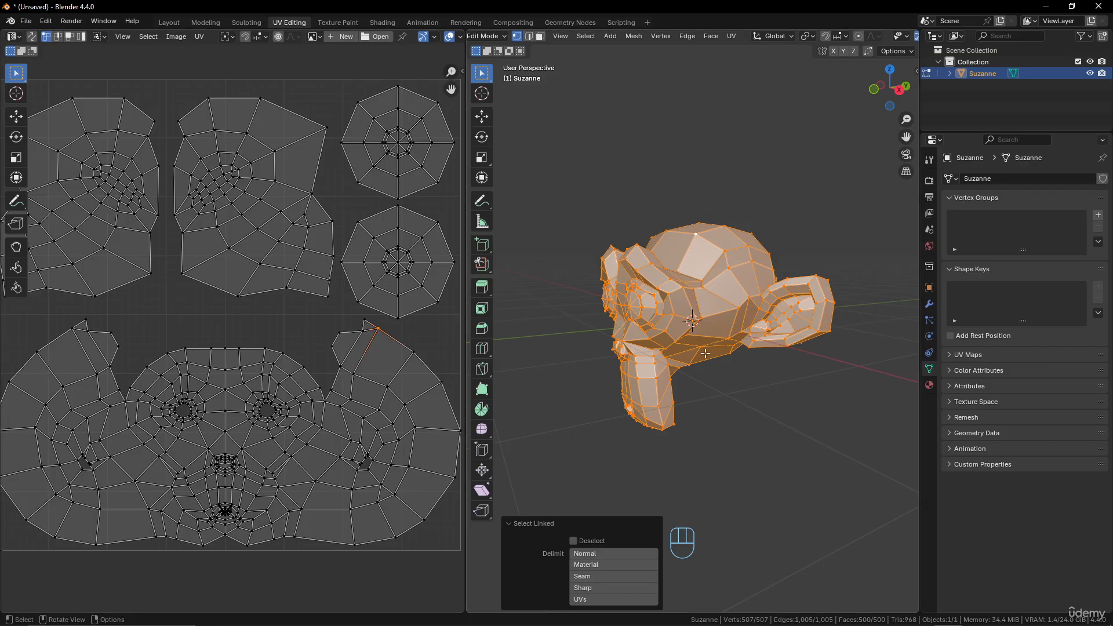
{"action": "scroll", "coordinate": [675, 319], "scroll_direction": "down", "scroll_amount": 3}
{"action": "scroll", "coordinate": [677, 319], "scroll_direction": "up", "scroll_amount": 2}
{"action": "middle_click_drag", "start_coordinate": [679, 319], "coordinate": [615, 348]}
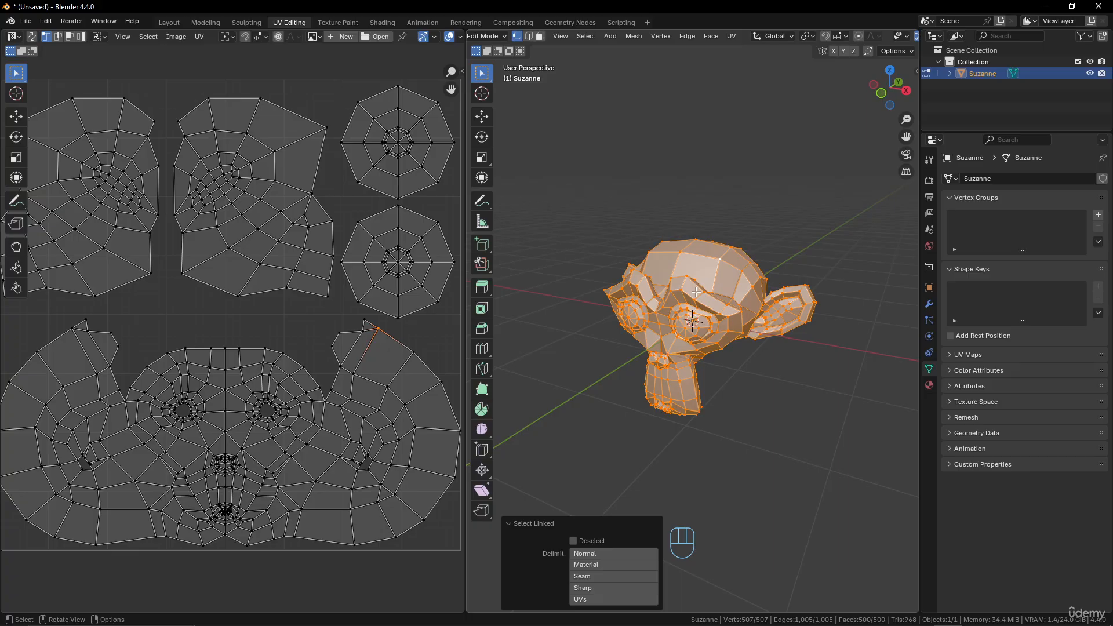
{"action": "key", "text": "Tab"}
{"action": "key", "text": "x"}
{"action": "left_click", "coordinate": [737, 304]}
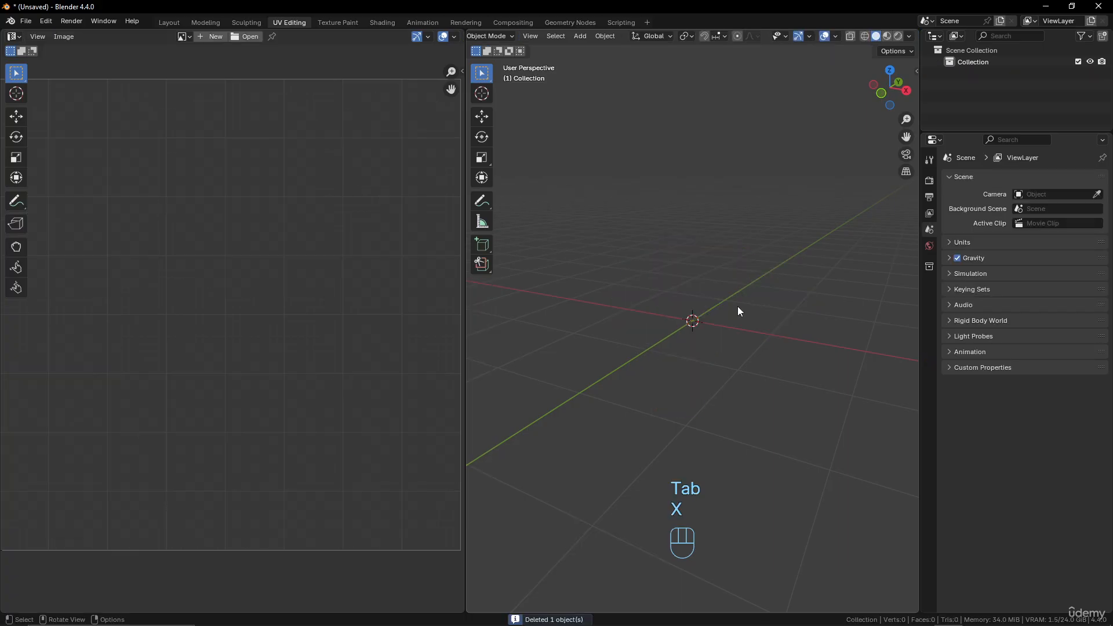
Add a UV sphere, check its default UV layout in Edit Mode and return to Object Mode.
{"action": "key", "text": "shift+a"}
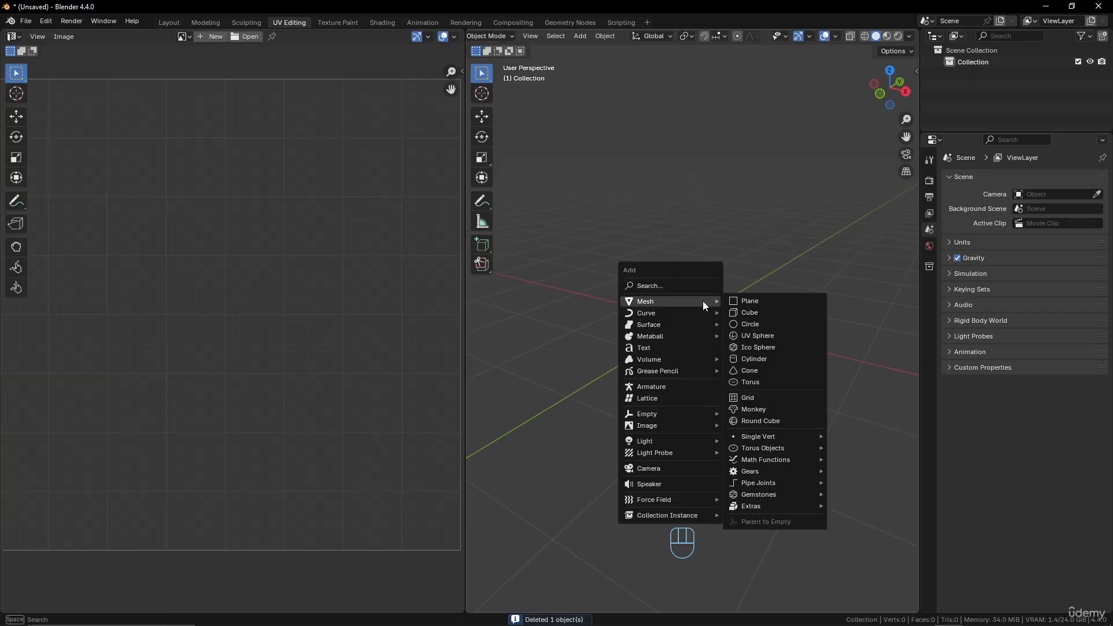
{"action": "left_click", "coordinate": [754, 336]}
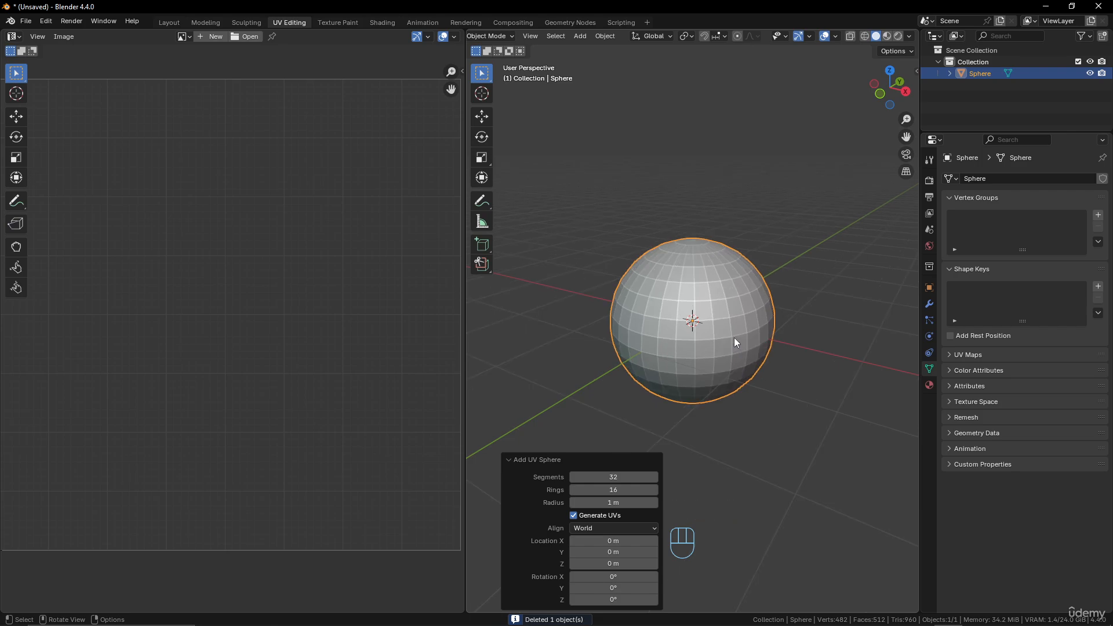
{"action": "key", "text": "Tab"}
{"action": "scroll", "coordinate": [324, 264], "scroll_direction": "down", "scroll_amount": 1}
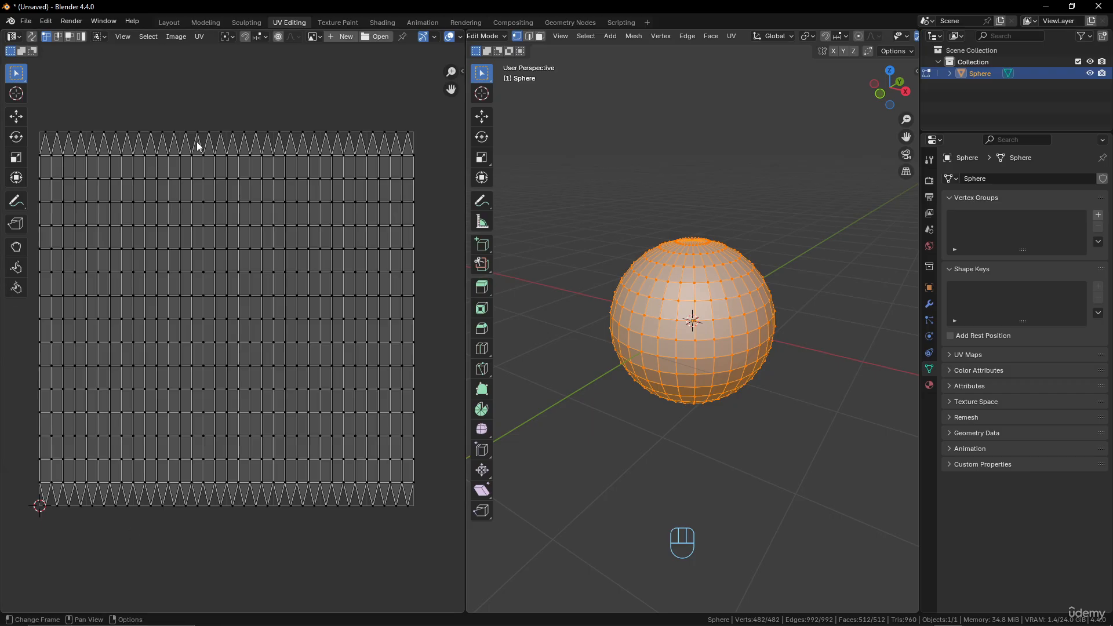
{"action": "key", "text": "Tab"}
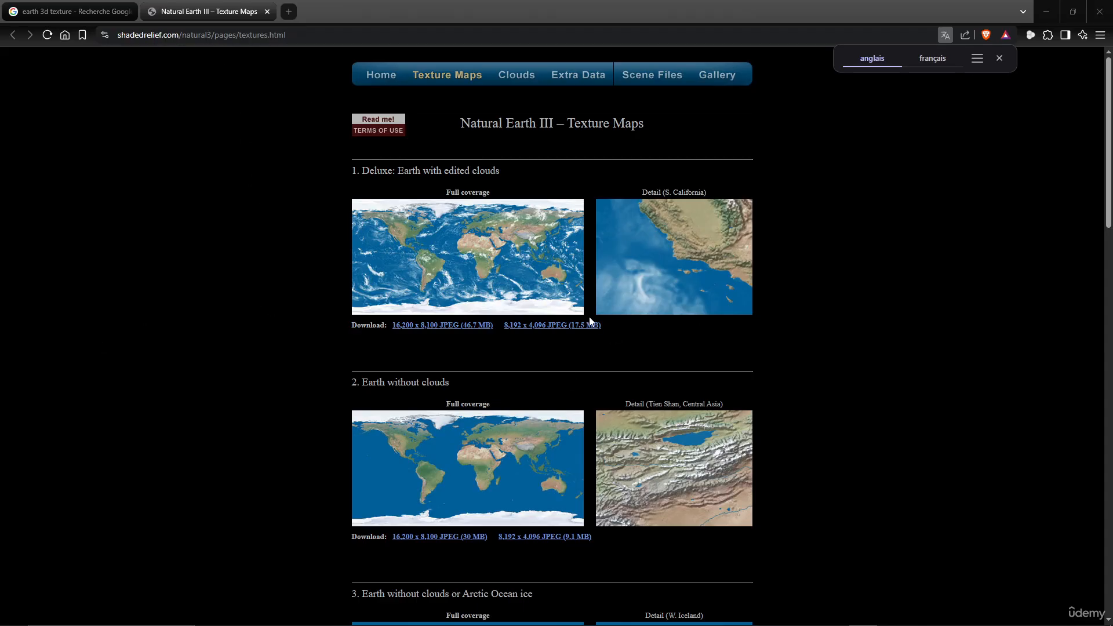
In the browser, open the 8,192 x 4,096 JPEG of Earth without clouds and save the image to disk.
{"action": "scroll", "coordinate": [584, 358], "scroll_direction": "down", "scroll_amount": 5}
{"action": "scroll", "coordinate": [583, 358], "scroll_direction": "up", "scroll_amount": 5}
{"action": "scroll", "coordinate": [611, 350], "scroll_direction": "down", "scroll_amount": 2}
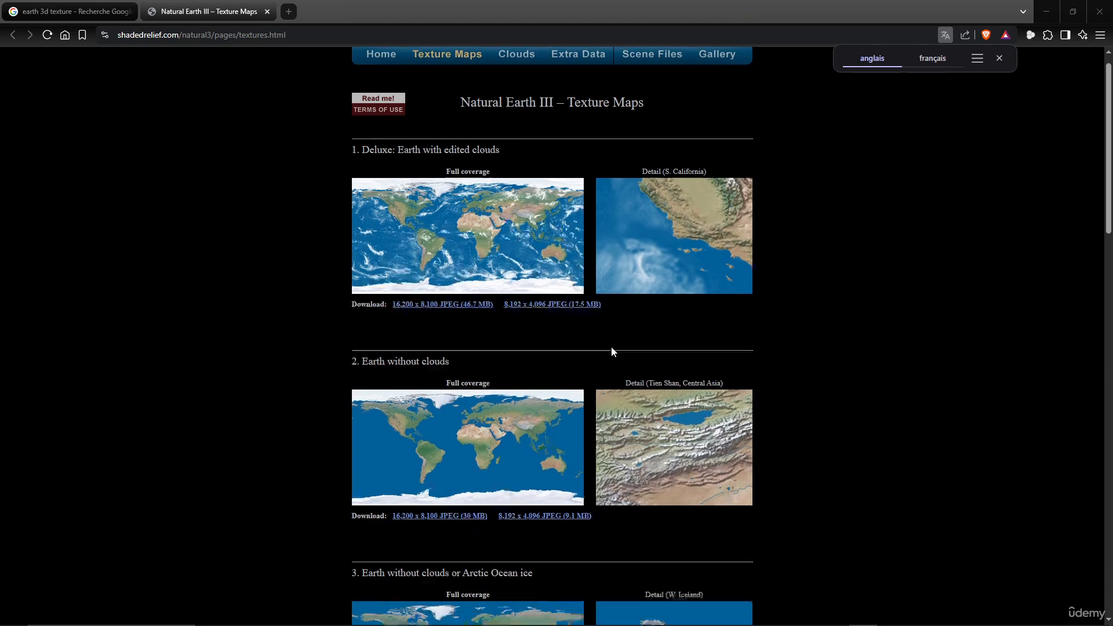
{"action": "left_click", "coordinate": [555, 421]}
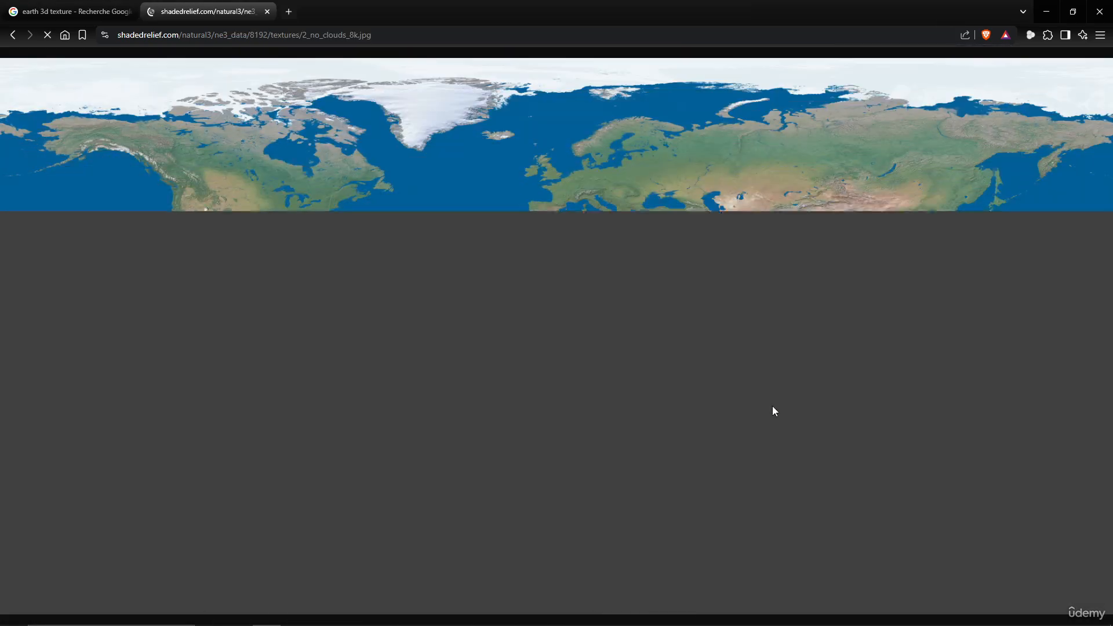
{"action": "right_click", "coordinate": [558, 180]}
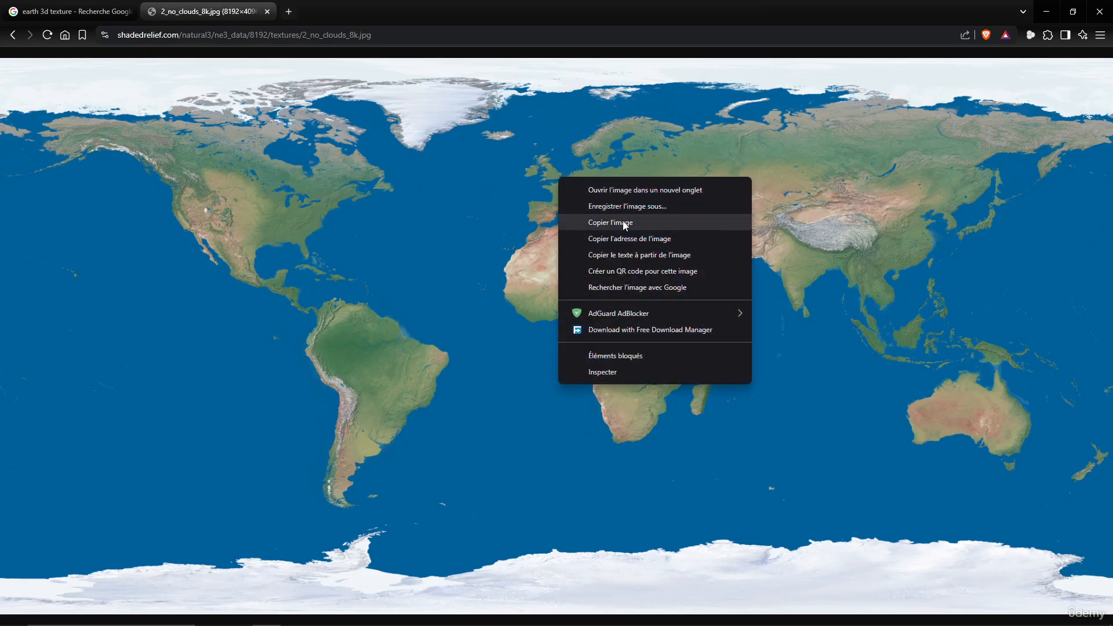
{"action": "left_click", "coordinate": [627, 206]}
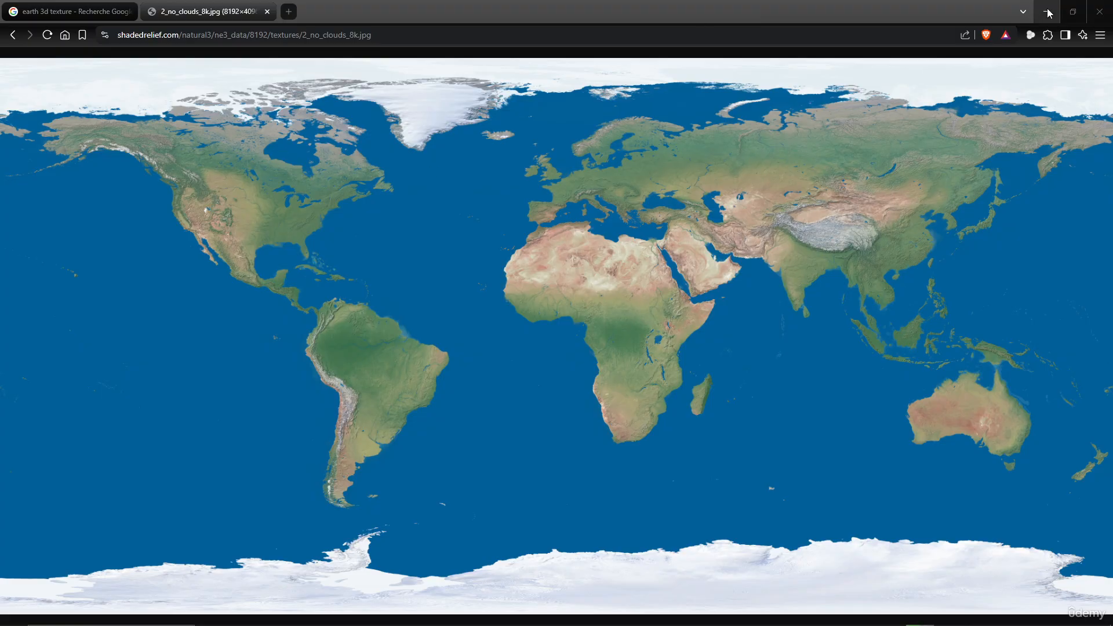
Switch back to Blender and open 2_no_clouds_8k.jpg from the Downloads folder in the UV editor.
{"action": "left_click", "coordinate": [1046, 11]}
{"action": "scroll", "coordinate": [706, 255], "scroll_direction": "down", "scroll_amount": 3}
{"action": "scroll", "coordinate": [703, 254], "scroll_direction": "up", "scroll_amount": 3}
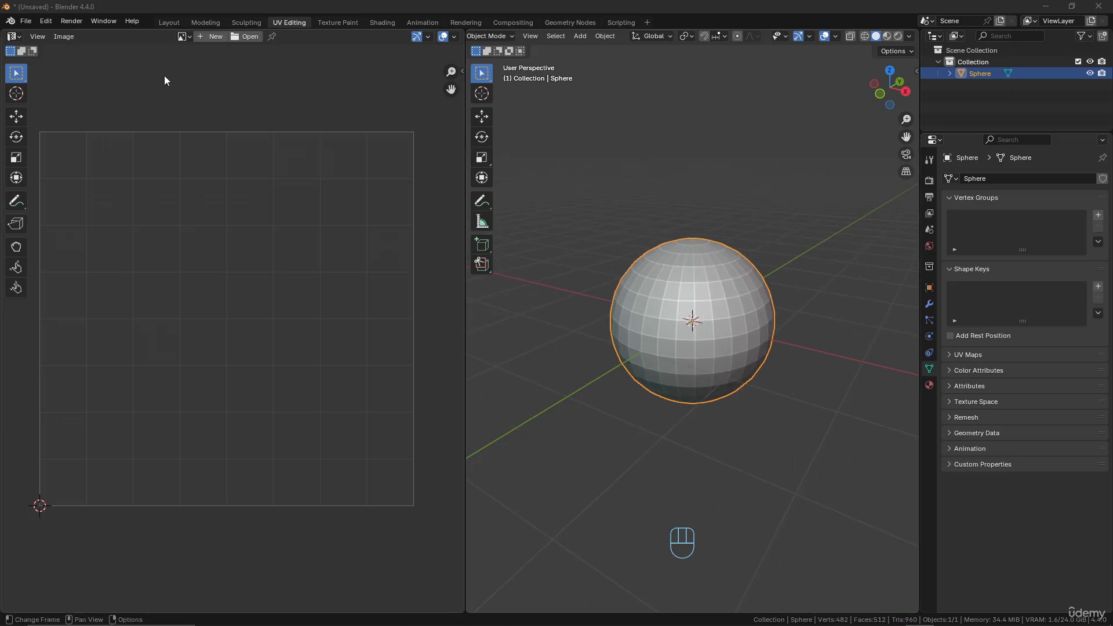
{"action": "left_click", "coordinate": [244, 36]}
{"action": "left_click", "coordinate": [307, 265]}
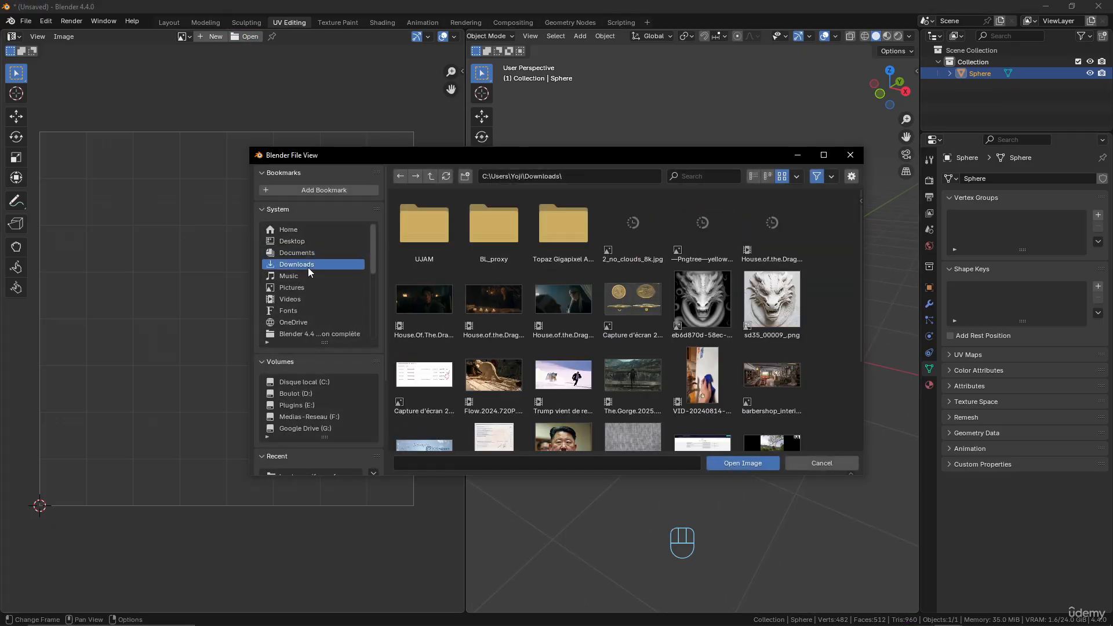
{"action": "left_click", "coordinate": [623, 233]}
{"action": "left_click", "coordinate": [750, 464]}
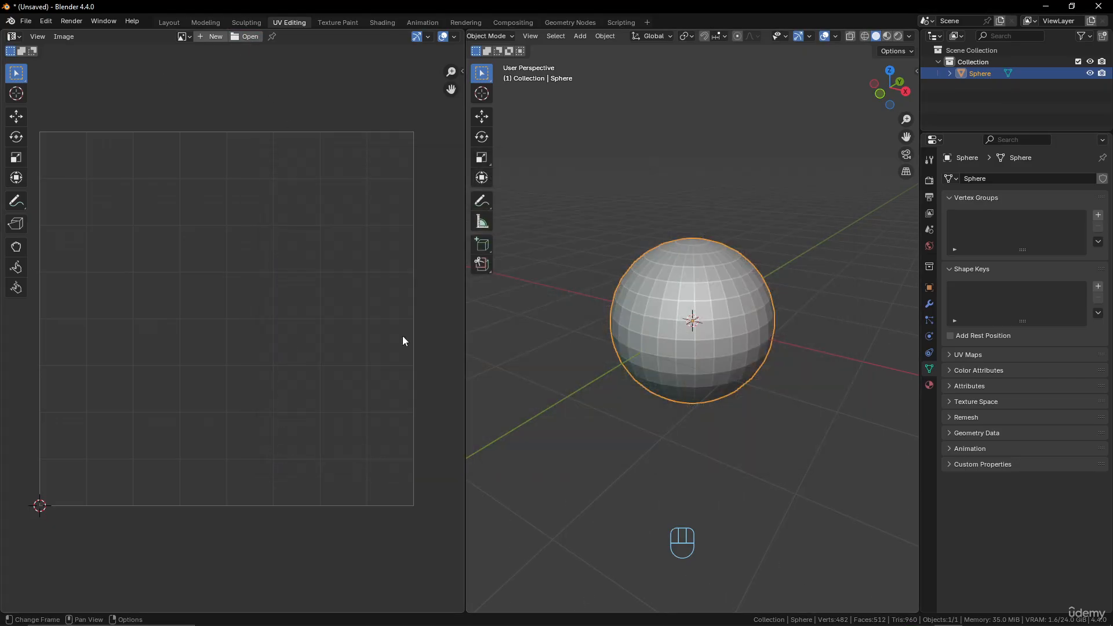
Examine the whole Earth texture and its continents in the UV editor.
{"action": "scroll", "coordinate": [235, 266], "scroll_direction": "down", "scroll_amount": 8}
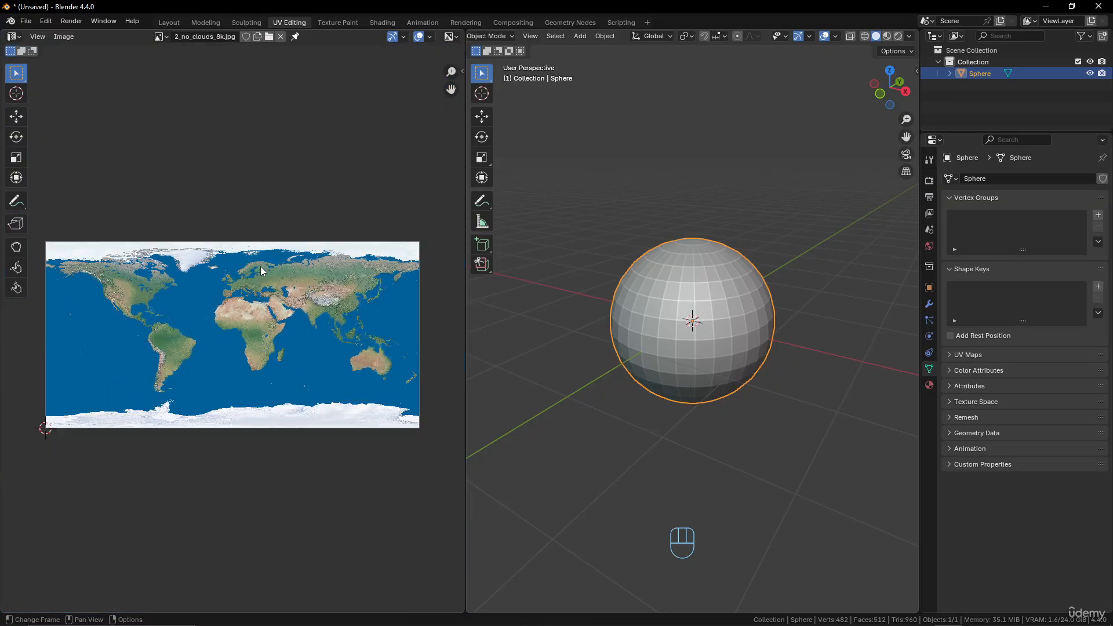
{"action": "scroll", "coordinate": [261, 266], "scroll_direction": "up", "scroll_amount": 1}
{"action": "scroll", "coordinate": [263, 266], "scroll_direction": "down", "scroll_amount": 1}
{"action": "middle_click_drag", "start_coordinate": [263, 266], "coordinate": [278, 233]}
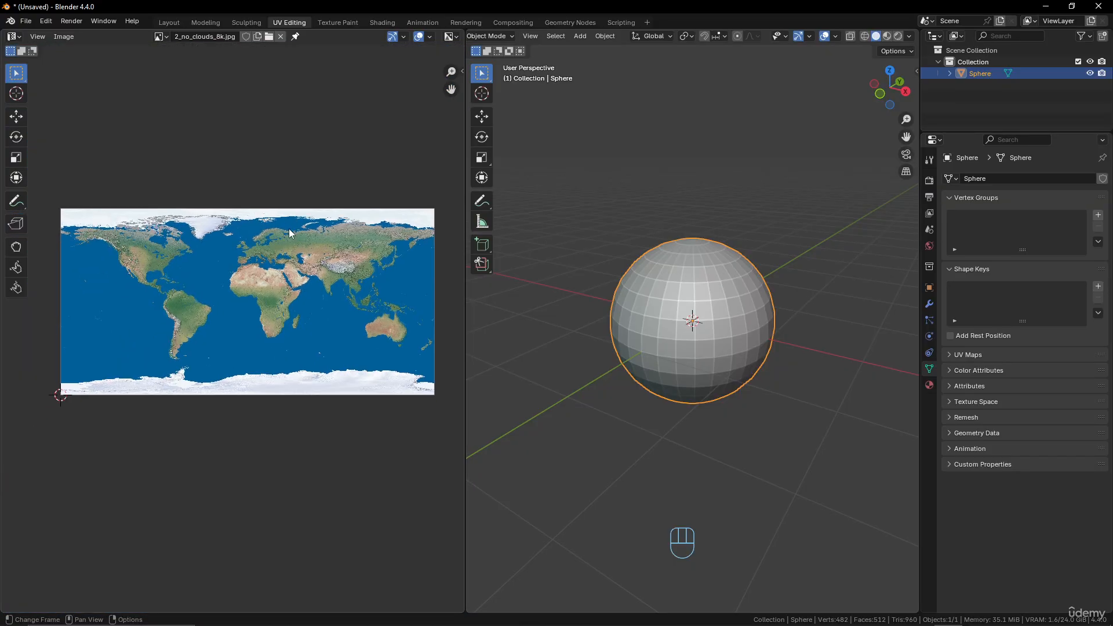
{"action": "scroll", "coordinate": [392, 239], "scroll_direction": "up", "scroll_amount": 2}
{"action": "scroll", "coordinate": [392, 239], "scroll_direction": "down", "scroll_amount": 2}
{"action": "scroll", "coordinate": [391, 239], "scroll_direction": "up", "scroll_amount": 1}
{"action": "middle_click_drag", "start_coordinate": [390, 239], "coordinate": [361, 229]}
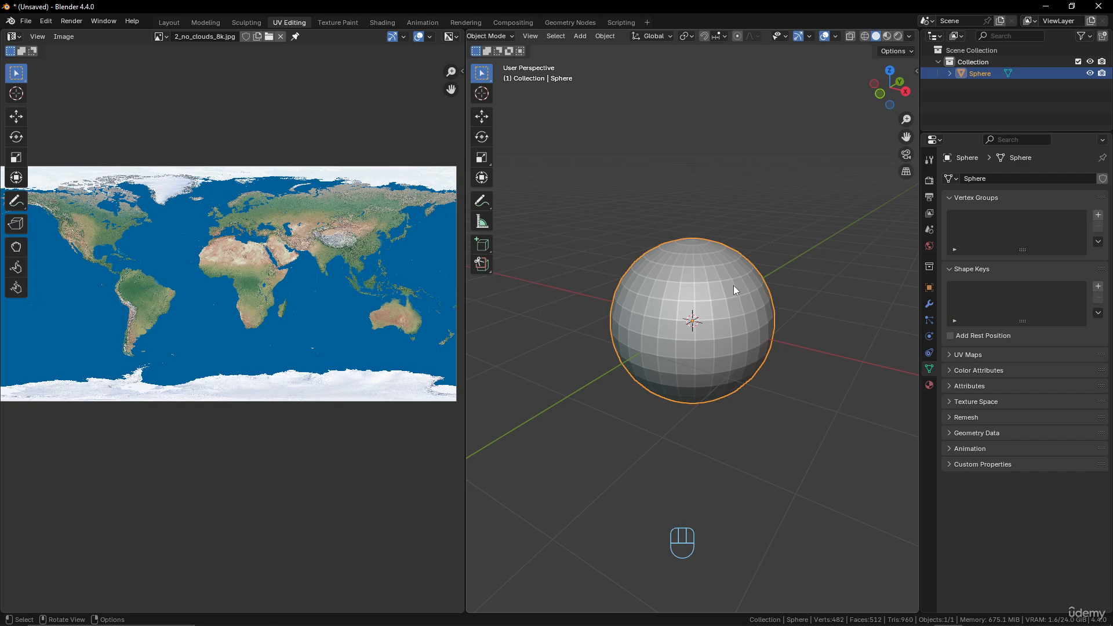
In the Shading workspace, create a new material for the sphere and show 2_no_clouds_8k.jpg in the image editor.
{"action": "left_click", "coordinate": [380, 23]}
{"action": "left_click", "coordinate": [565, 370]}
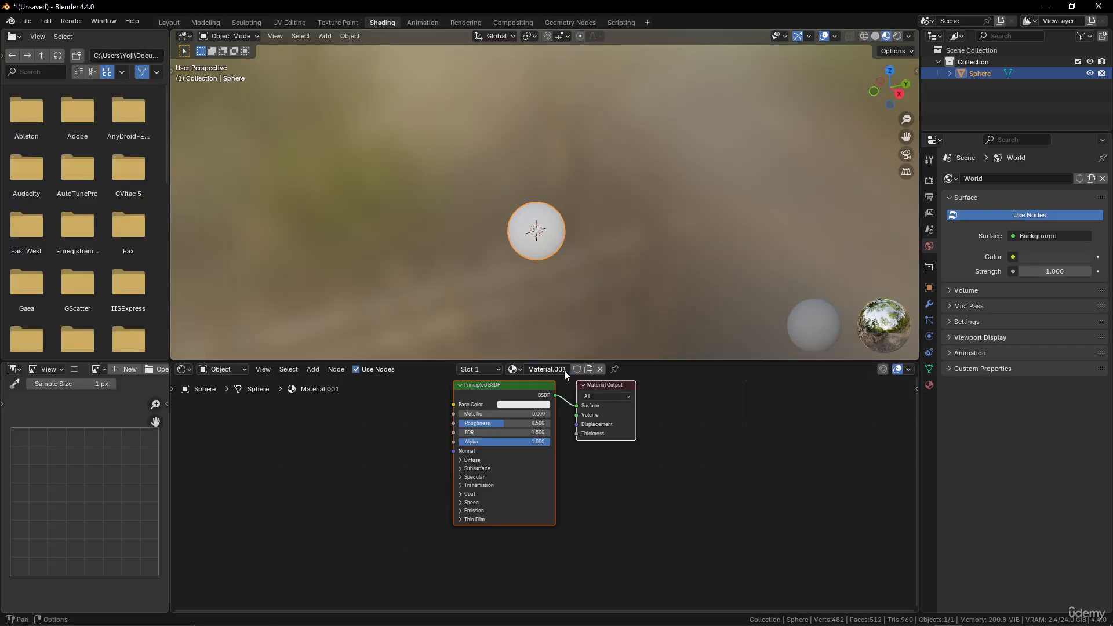
{"action": "left_click", "coordinate": [98, 369]}
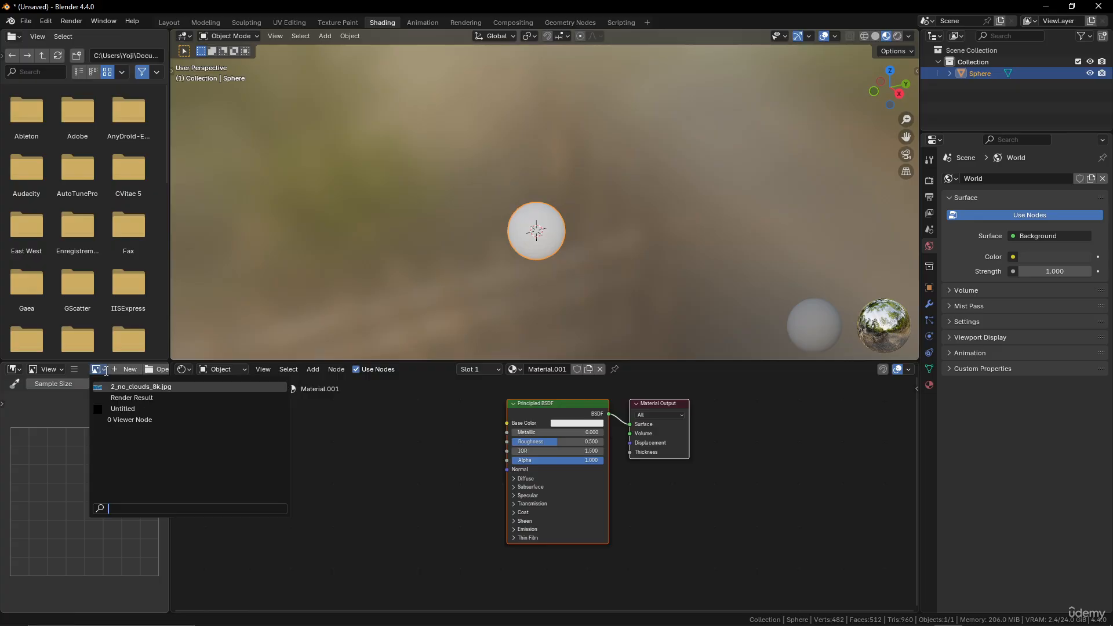
{"action": "left_click", "coordinate": [97, 383]}
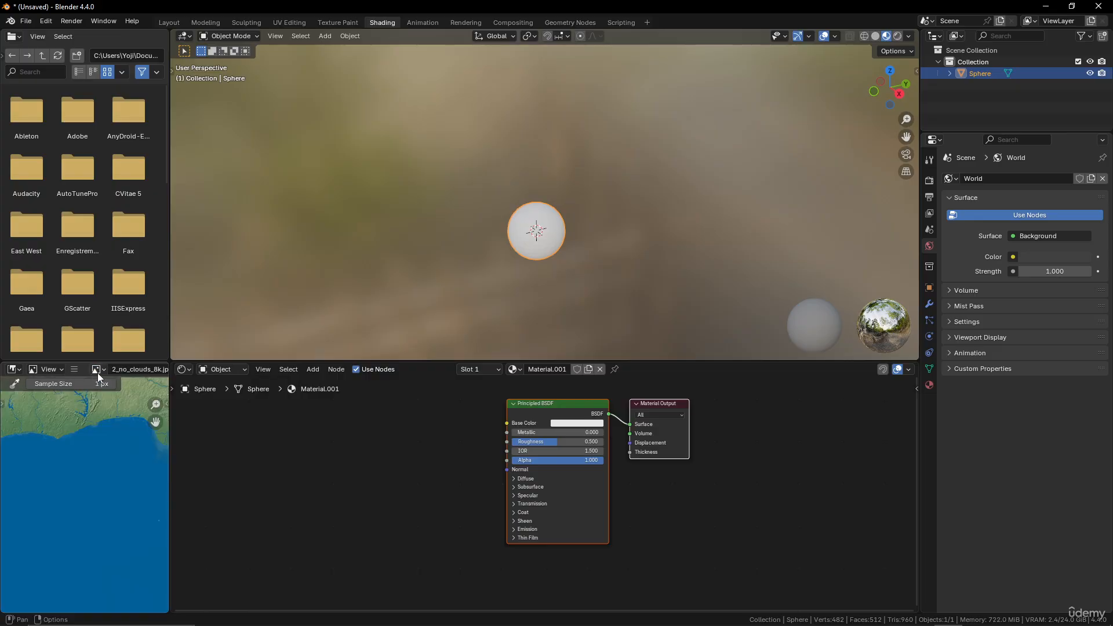
Add the Earth image as a texture node, connect its Color to the Principled BSDF's Base Color and inspect the textured sphere.
{"action": "left_click_drag", "start_coordinate": [99, 370], "coordinate": [277, 448]}
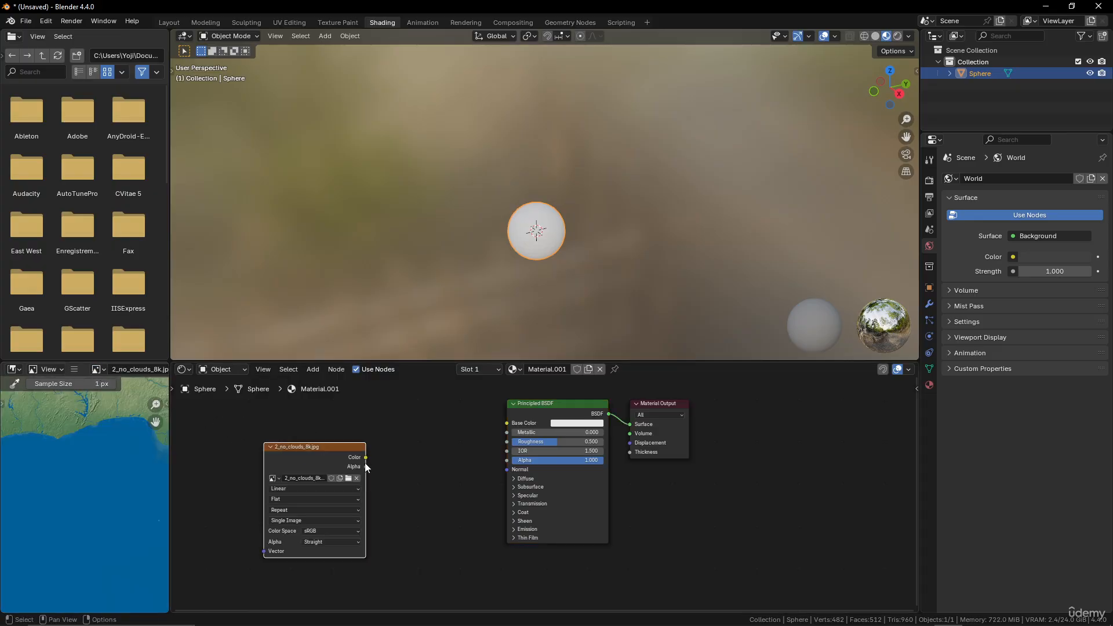
{"action": "left_click_drag", "start_coordinate": [365, 458], "coordinate": [508, 423]}
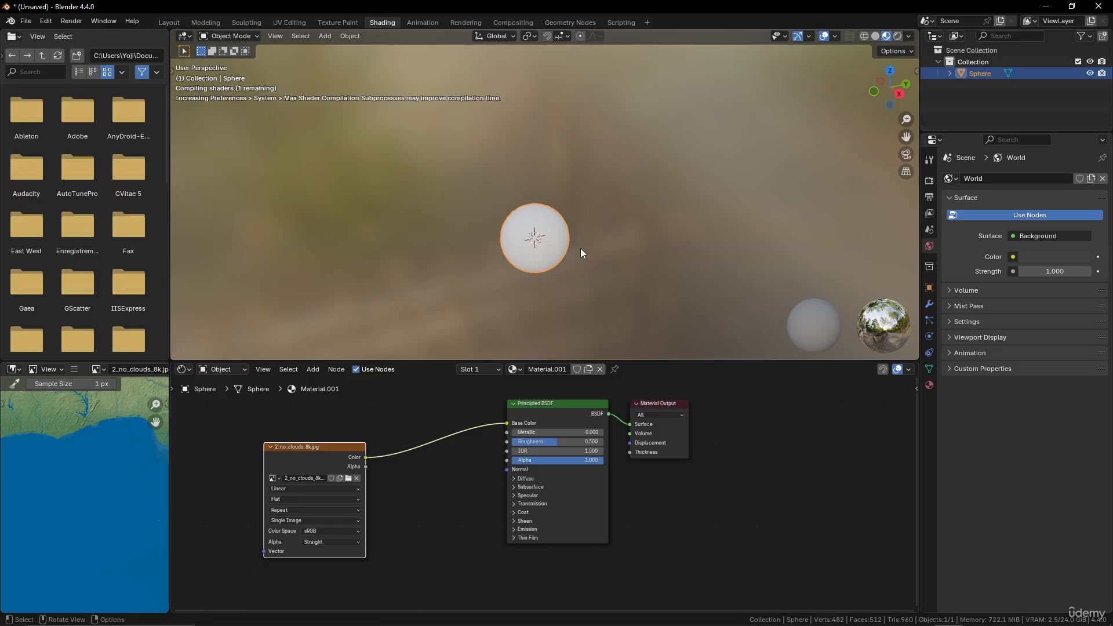
{"action": "middle_click_drag", "start_coordinate": [576, 261], "coordinate": [434, 273]}
{"action": "scroll", "coordinate": [596, 243], "scroll_direction": "up", "scroll_amount": 3}
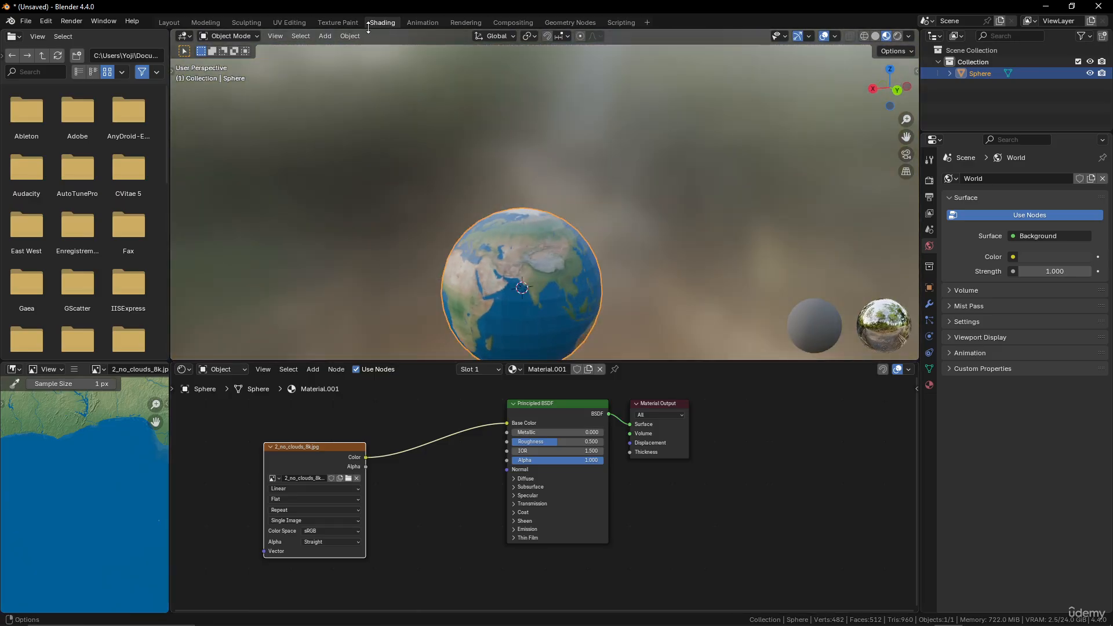
Return to the UV Editing workspace and display the sphere with Material Preview shading.
{"action": "left_click", "coordinate": [284, 21]}
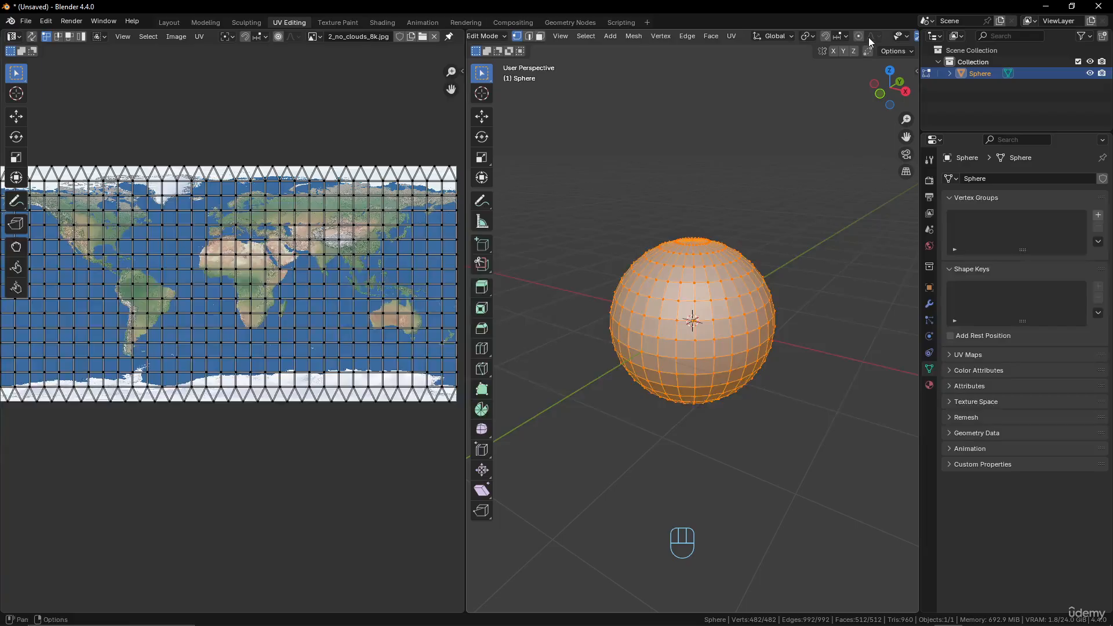
{"action": "scroll", "coordinate": [902, 35], "scroll_direction": "down", "scroll_amount": 4}
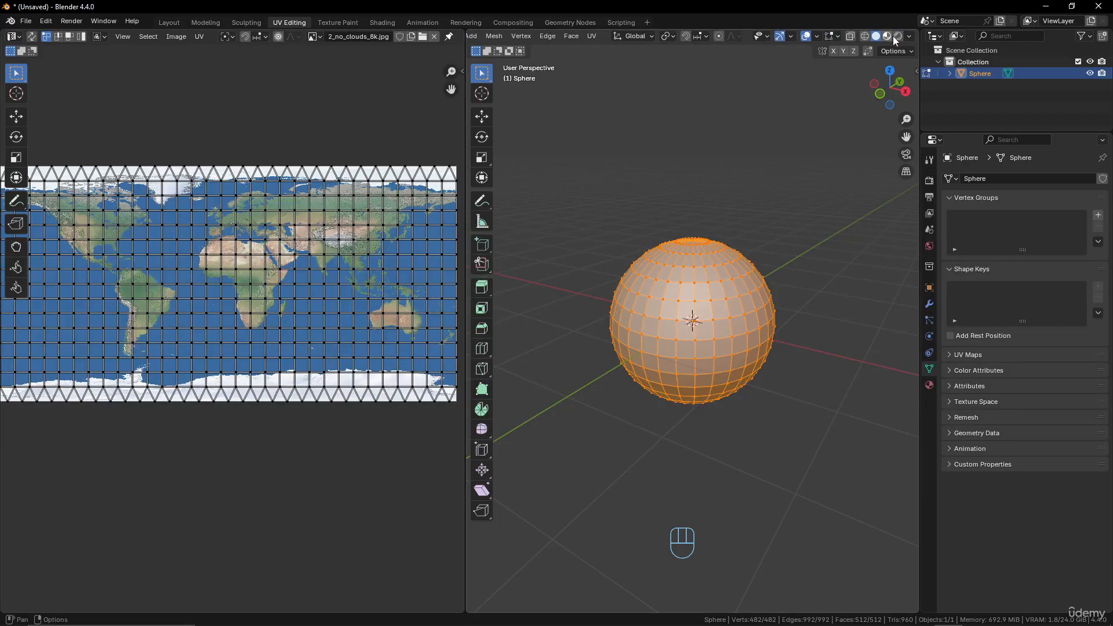
{"action": "left_click", "coordinate": [887, 36]}
{"action": "scroll", "coordinate": [701, 302], "scroll_direction": "up", "scroll_amount": 3}
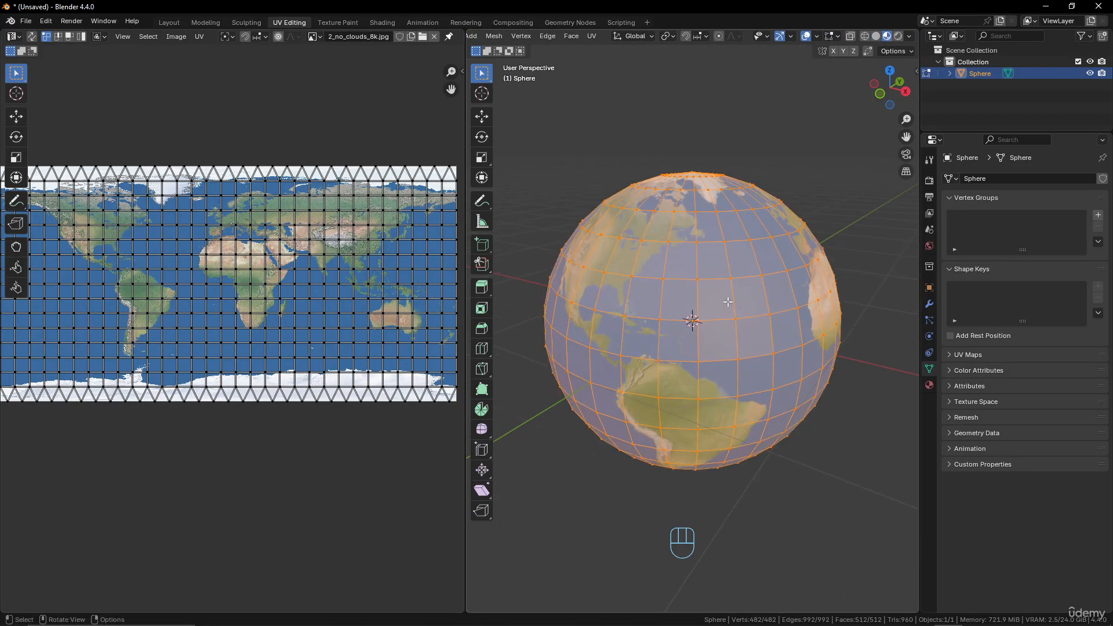
Select a single sphere vertex over eastern Africa, then reselect the whole mesh to compare it with the UV grid.
{"action": "scroll", "coordinate": [292, 266], "scroll_direction": "up", "scroll_amount": 6}
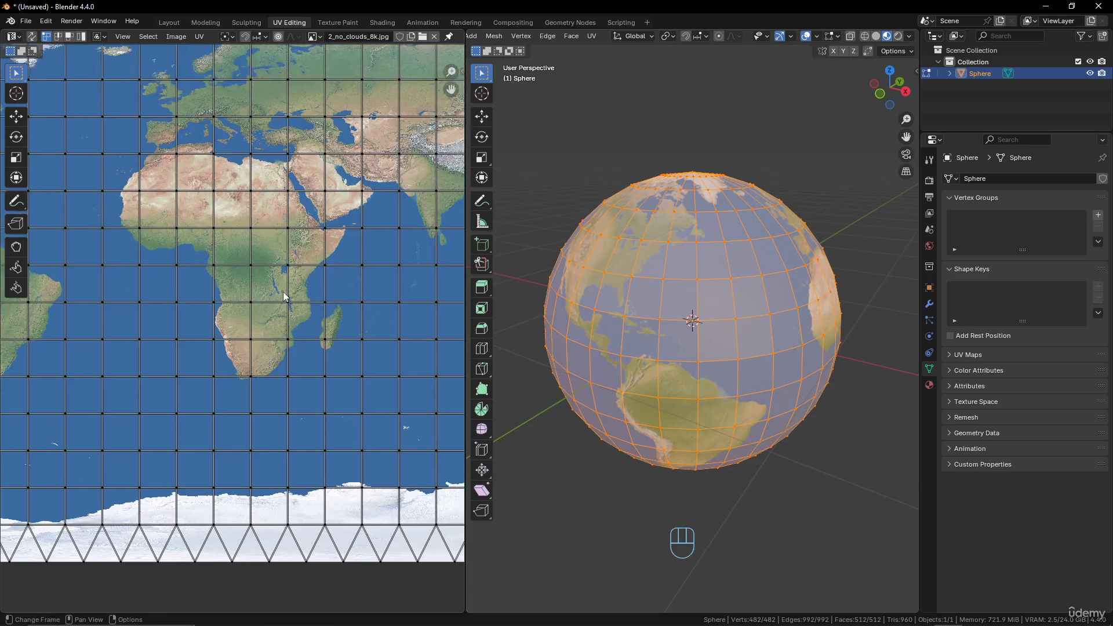
{"action": "middle_click_drag", "start_coordinate": [771, 324], "coordinate": [640, 329]}
{"action": "scroll", "coordinate": [667, 348], "scroll_direction": "up", "scroll_amount": 3}
{"action": "left_click", "coordinate": [673, 359]}
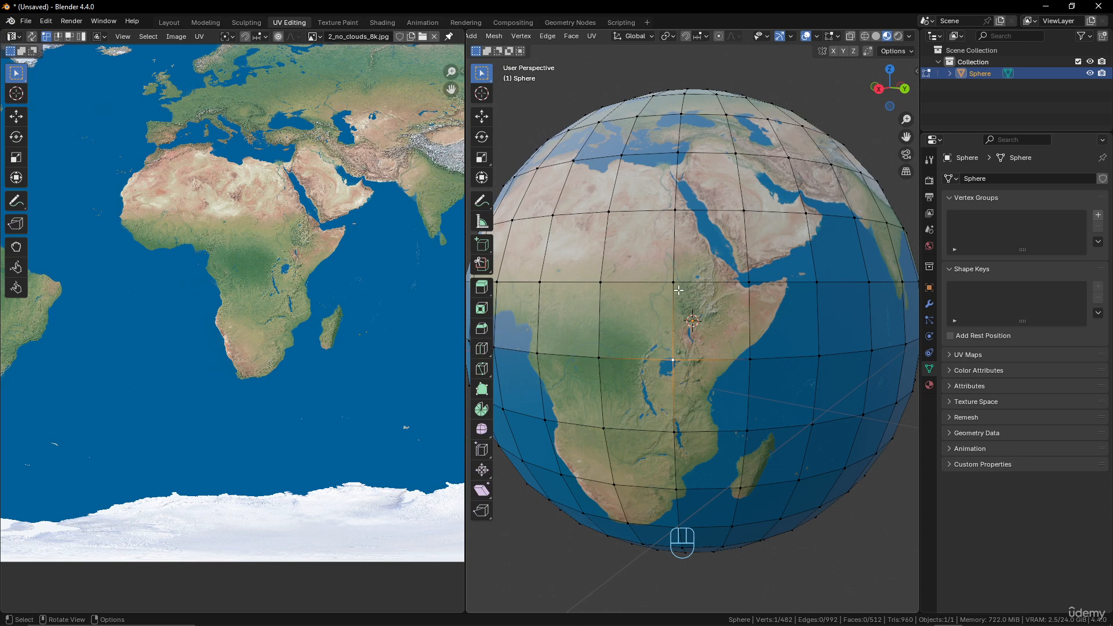
{"action": "key", "text": "a"}
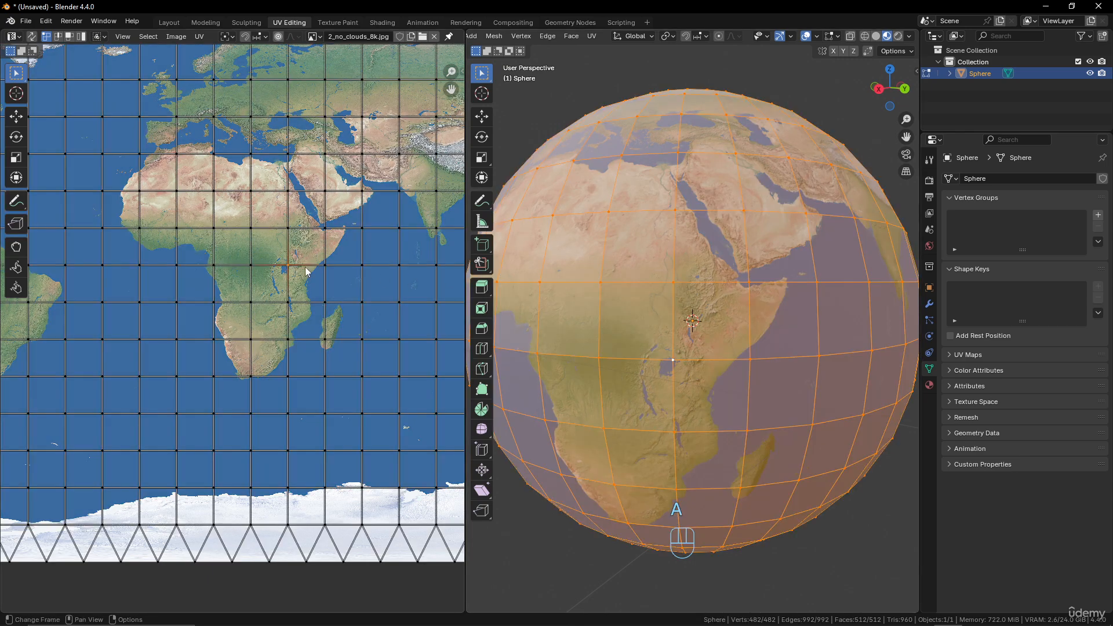
Try to move the UV vertex over eastern Africa while observing the texture on the sphere.
{"action": "key", "text": "g"}
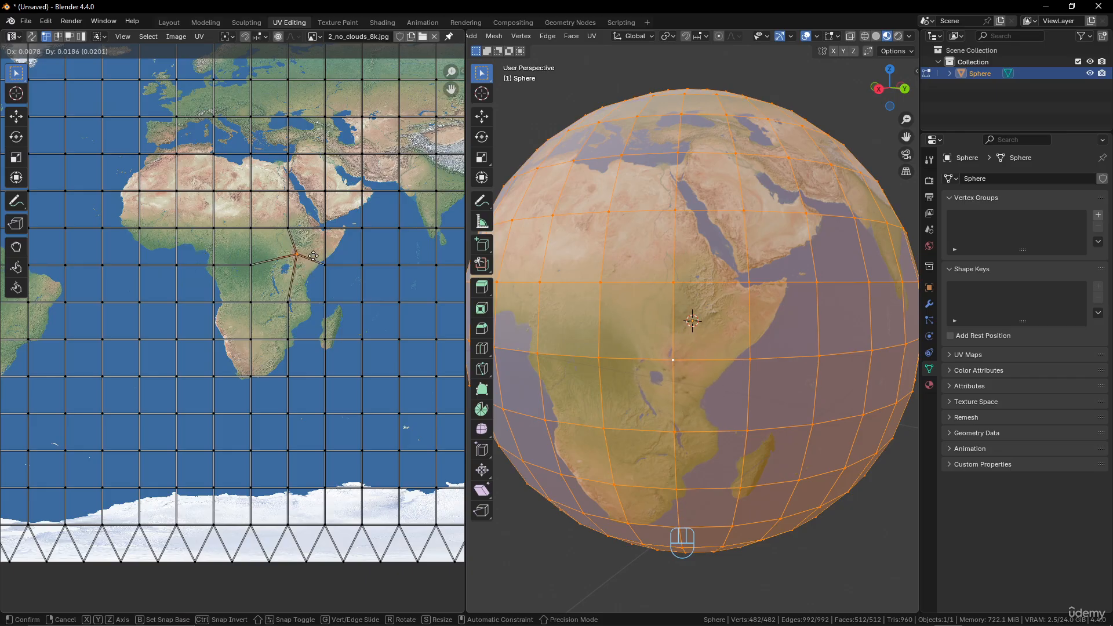
{"action": "right_click", "coordinate": [306, 270]}
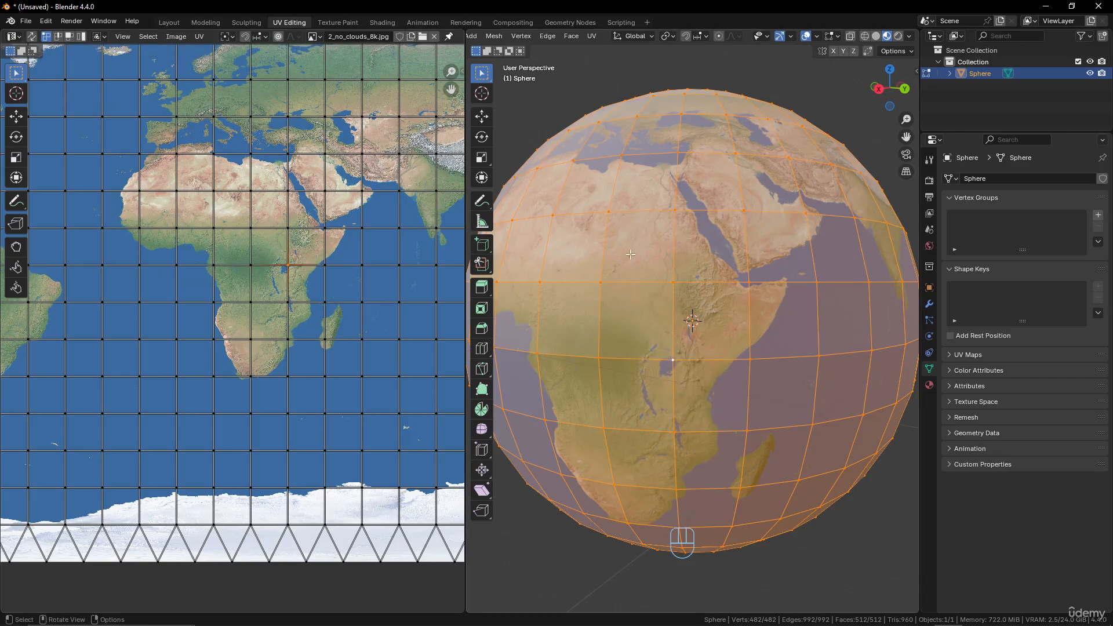
{"action": "scroll", "coordinate": [683, 269], "scroll_direction": "down", "scroll_amount": 3}
{"action": "scroll", "coordinate": [722, 276], "scroll_direction": "up", "scroll_amount": 2}
{"action": "middle_click_drag", "start_coordinate": [684, 269], "coordinate": [659, 270]}
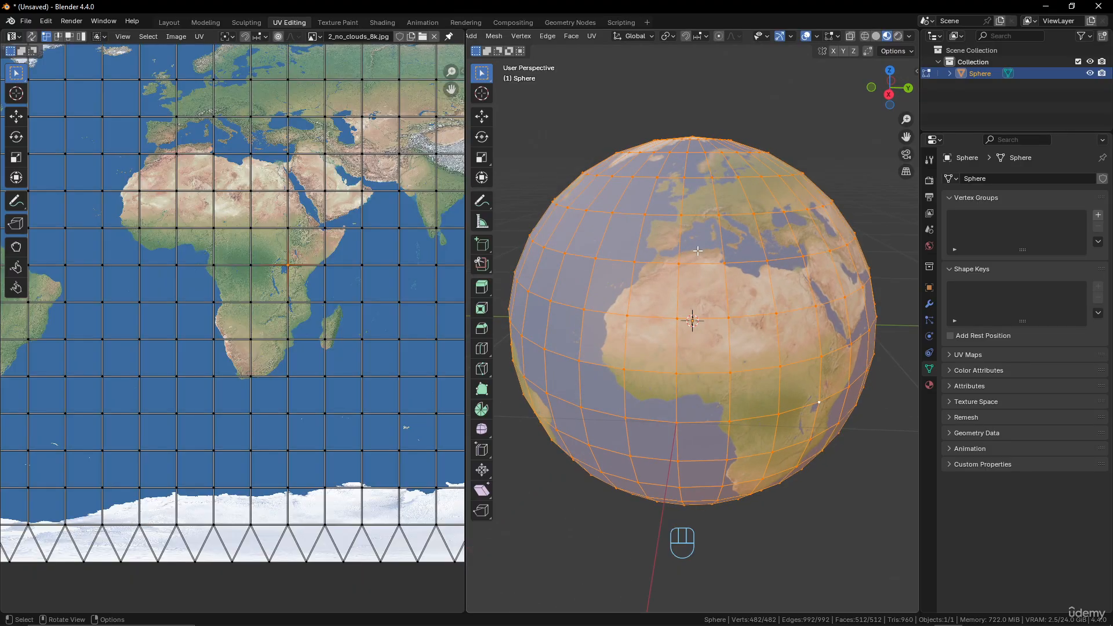
Compare the full UV grid over the Earth map with the textured sphere.
{"action": "scroll", "coordinate": [340, 252], "scroll_direction": "down", "scroll_amount": 3}
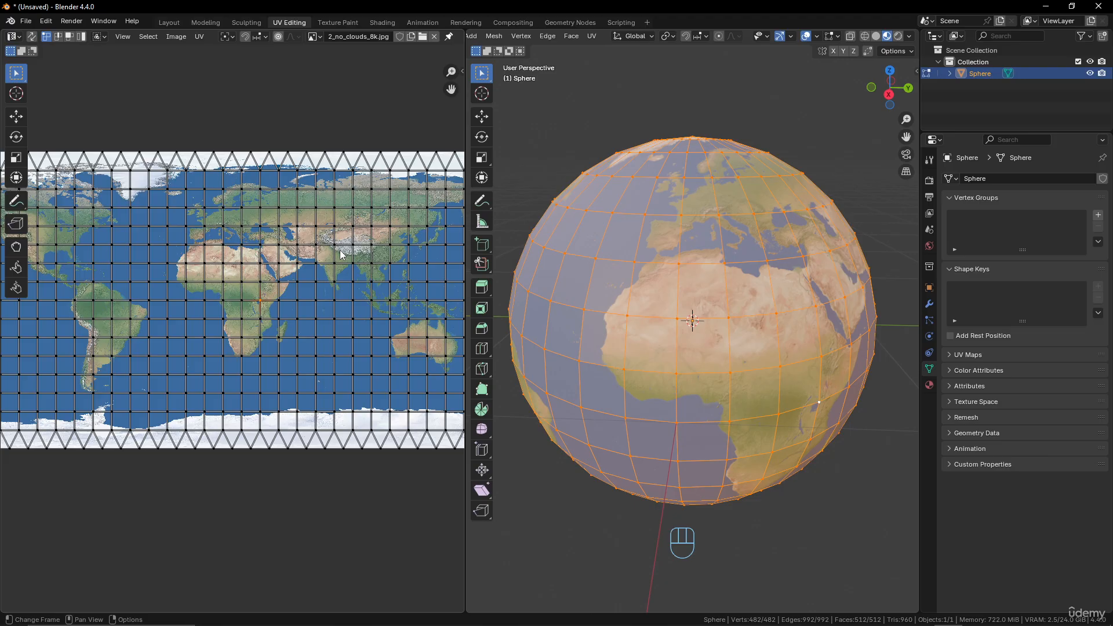
{"action": "scroll", "coordinate": [556, 243], "scroll_direction": "down", "scroll_amount": 2}
{"action": "scroll", "coordinate": [424, 234], "scroll_direction": "up", "scroll_amount": 2}
{"action": "scroll", "coordinate": [414, 231], "scroll_direction": "down", "scroll_amount": 3}
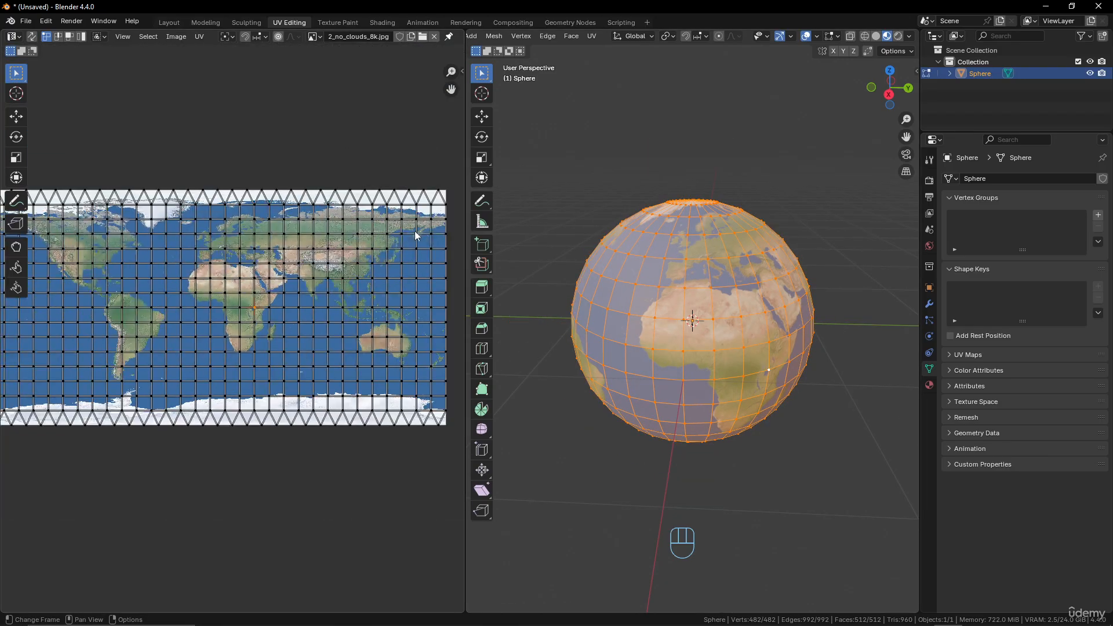
{"action": "scroll", "coordinate": [415, 231], "scroll_direction": "up", "scroll_amount": 2}
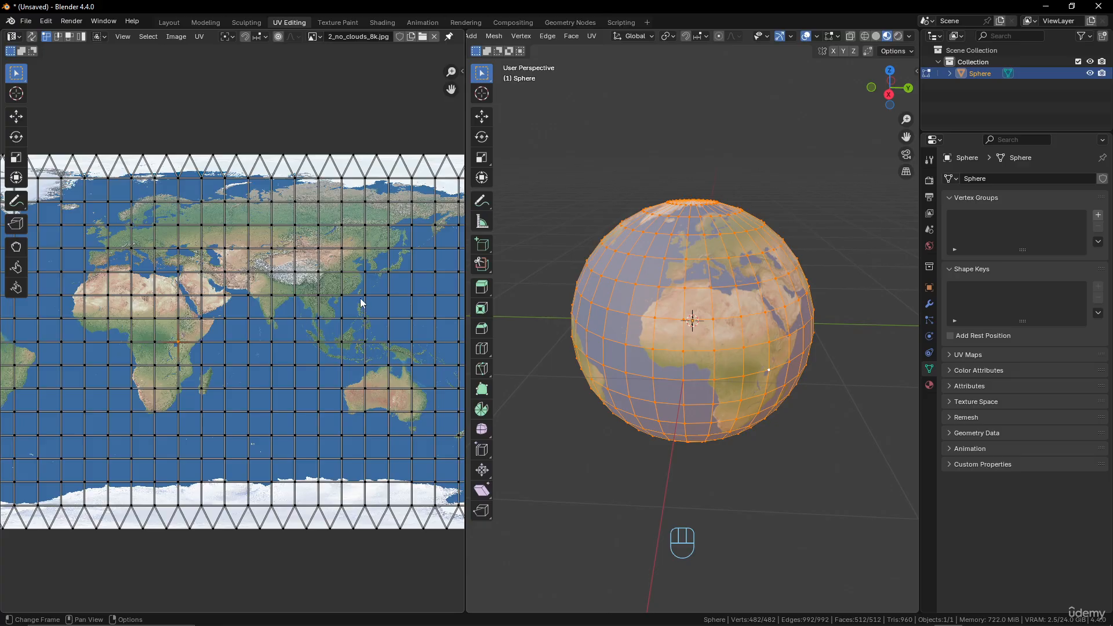
{"action": "scroll", "coordinate": [308, 304], "scroll_direction": "down", "scroll_amount": 3}
{"action": "scroll", "coordinate": [347, 255], "scroll_direction": "up", "scroll_amount": 2}
{"action": "scroll", "coordinate": [350, 260], "scroll_direction": "down", "scroll_amount": 2}
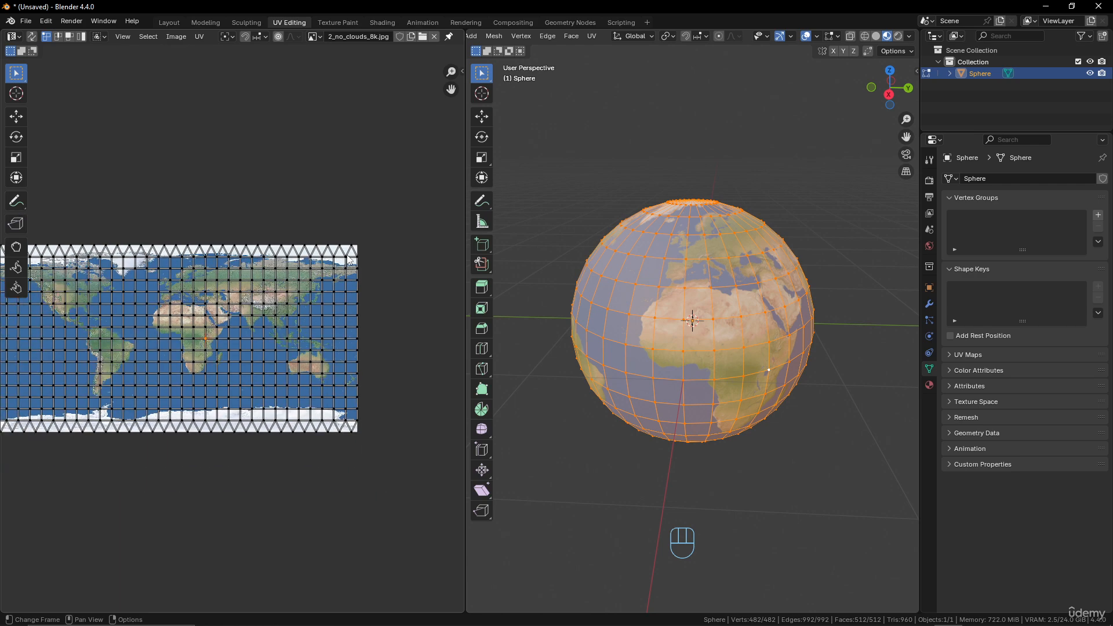
{"action": "scroll", "coordinate": [346, 255], "scroll_direction": "up", "scroll_amount": 1}
Leave Edit Mode and hide the sphere in the viewport.
{"action": "key", "text": "Tab"}
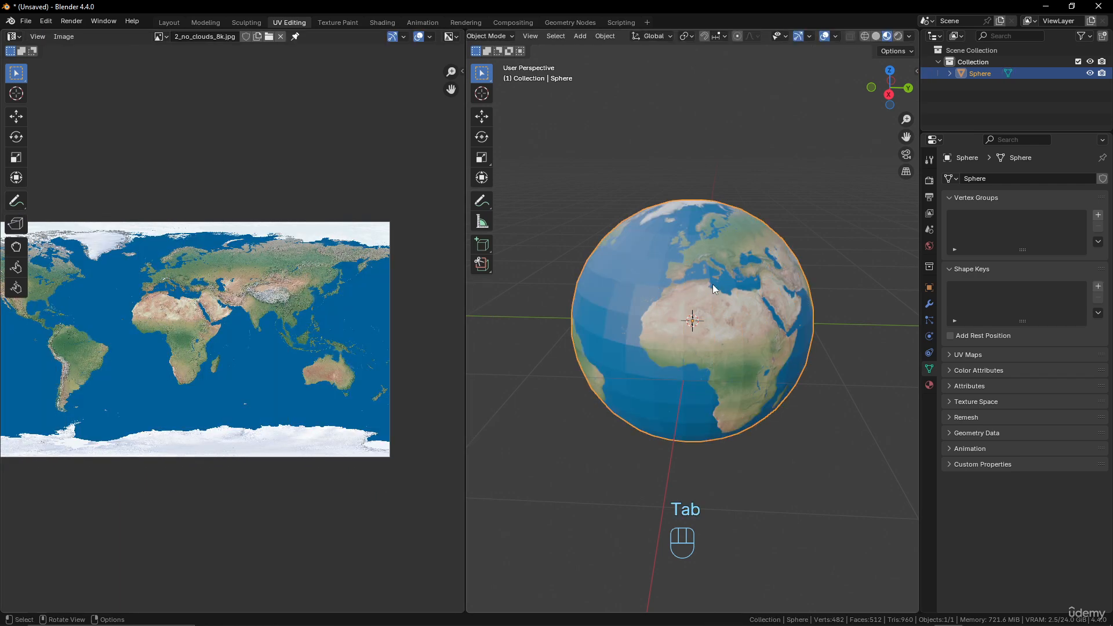
{"action": "middle_click_drag", "start_coordinate": [712, 283], "coordinate": [704, 299]}
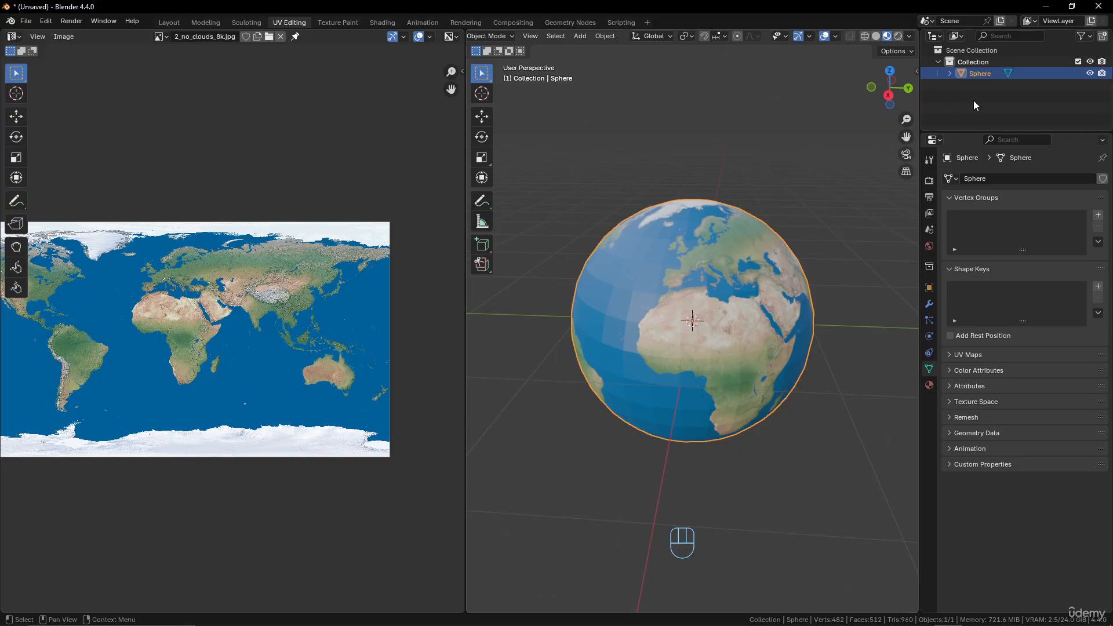
{"action": "left_click", "coordinate": [1090, 73]}
Add a 2 m cube mesh at the origin and display it with Solid shading.
{"action": "key", "text": "shift+a"}
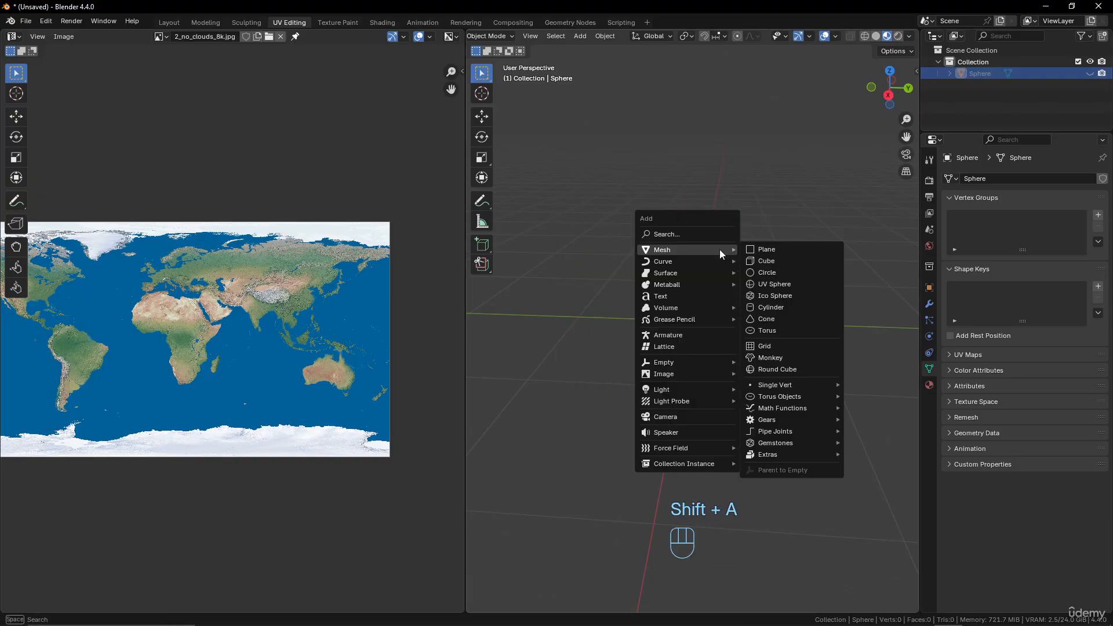
{"action": "left_click", "coordinate": [788, 257]}
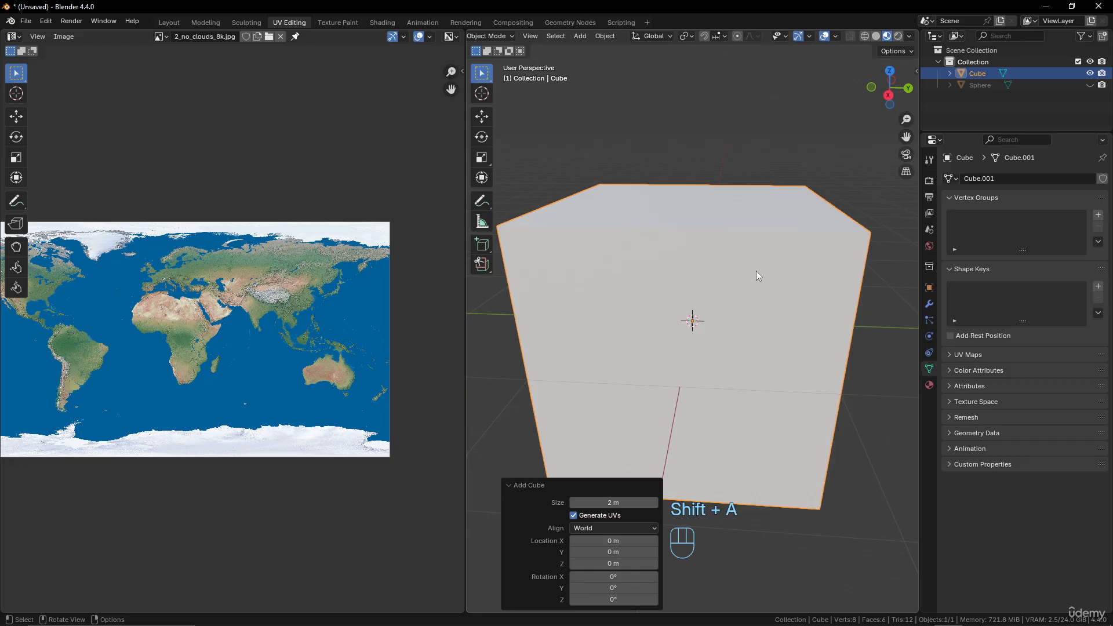
{"action": "scroll", "coordinate": [755, 270], "scroll_direction": "down", "scroll_amount": 5}
{"action": "left_click", "coordinate": [875, 36]}
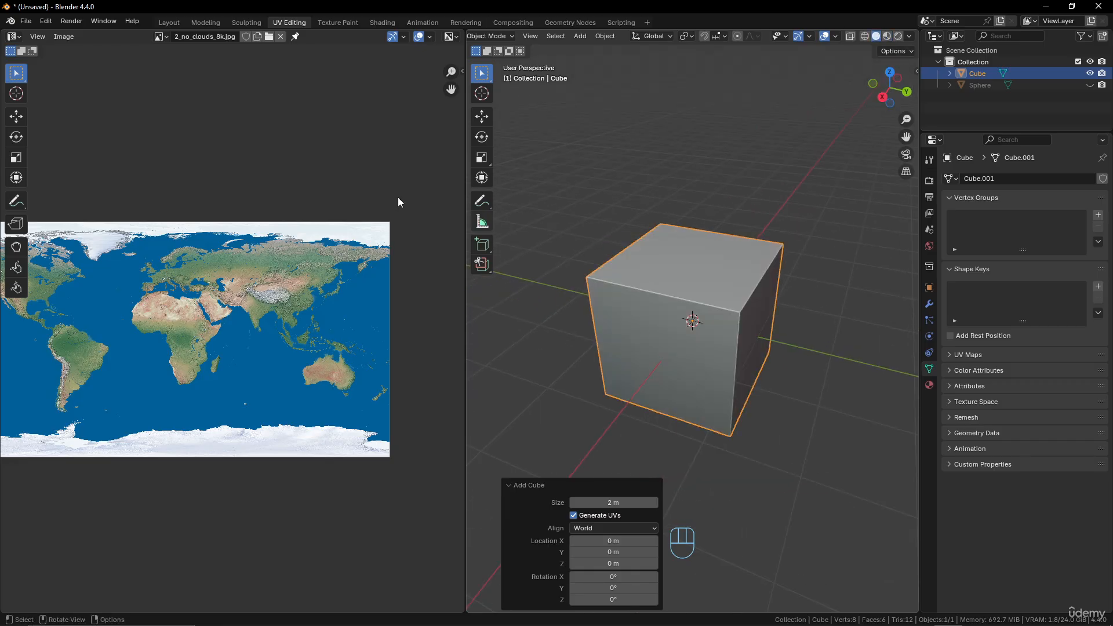
Unlink 2_no_clouds_8k.jpg from the image editor and centre the empty UV square.
{"action": "left_click", "coordinate": [280, 37]}
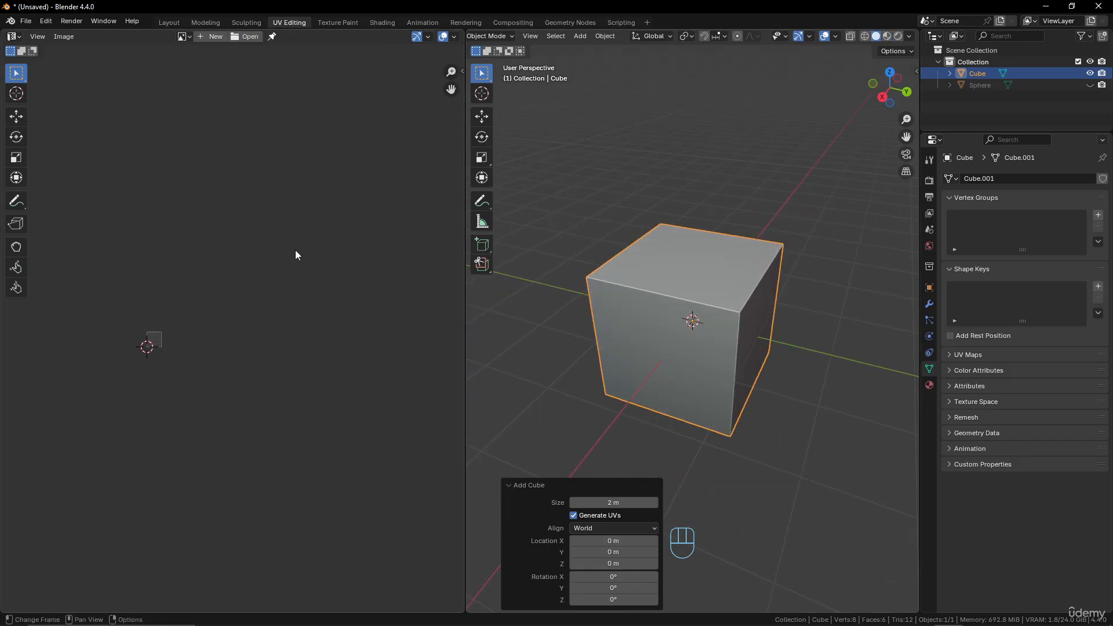
{"action": "scroll", "coordinate": [272, 278], "scroll_direction": "up", "scroll_amount": 5}
{"action": "middle_click_drag", "start_coordinate": [102, 366], "coordinate": [337, 329]}
{"action": "scroll", "coordinate": [290, 339], "scroll_direction": "up", "scroll_amount": 5}
{"action": "middle_click_drag", "start_coordinate": [252, 347], "coordinate": [294, 374]}
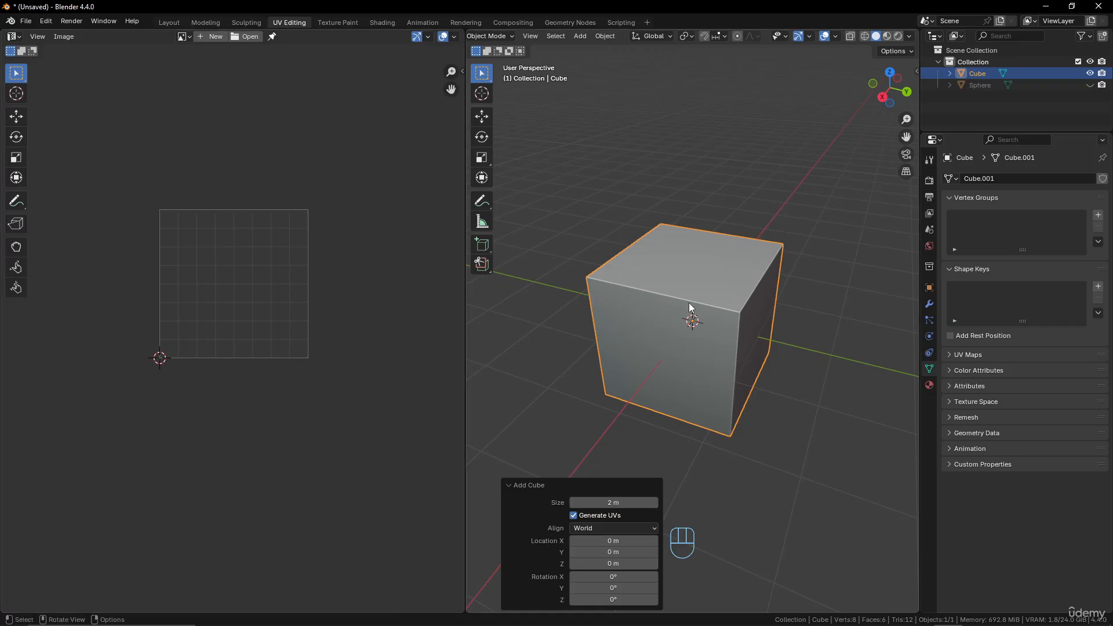
Show the cube in Edit Mode and compare its unwrapped UV layout with its 3D faces.
{"action": "key", "text": "Tab"}
{"action": "scroll", "coordinate": [237, 277], "scroll_direction": "up", "scroll_amount": 6}
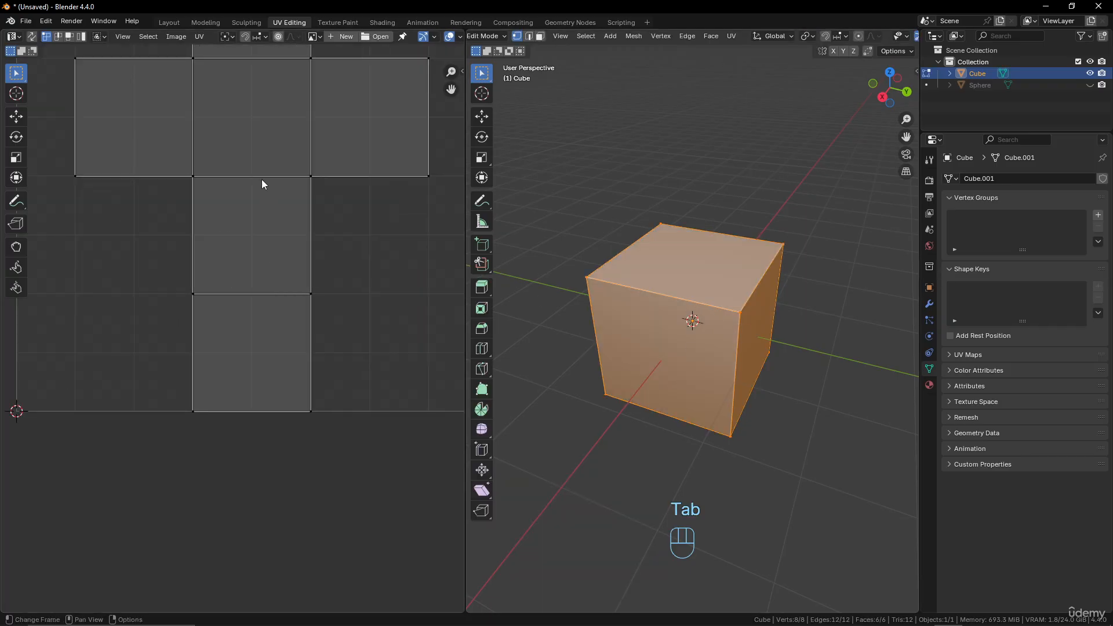
{"action": "scroll", "coordinate": [263, 174], "scroll_direction": "down", "scroll_amount": 2}
{"action": "middle_click_drag", "start_coordinate": [266, 147], "coordinate": [256, 250]}
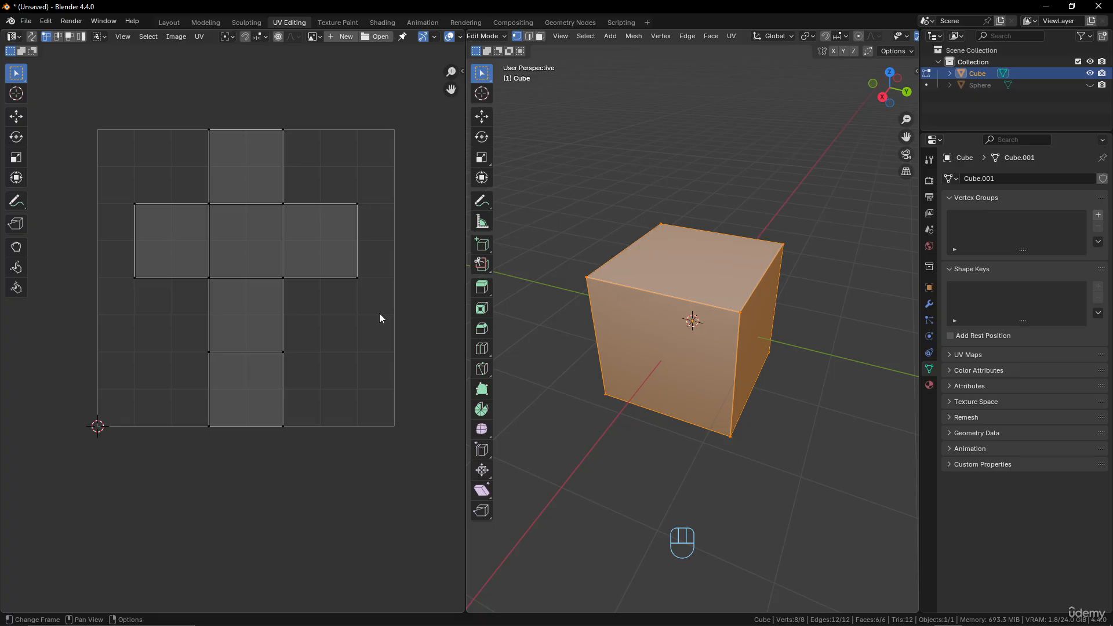
{"action": "middle_click_drag", "start_coordinate": [630, 297], "coordinate": [764, 267]}
{"action": "key", "text": "Tab"}
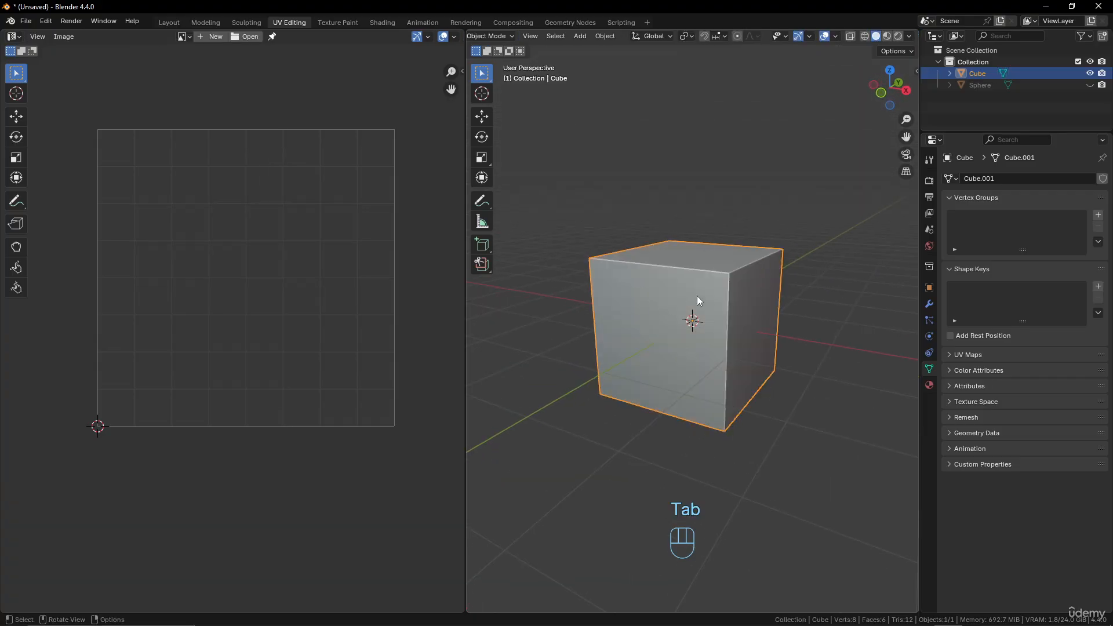
{"action": "middle_click_drag", "start_coordinate": [697, 300], "coordinate": [742, 308]}
In Edit Mode, add two perpendicular centred vertical loop cuts that divide the cube's top face into quarters.
{"action": "key", "text": "Tab"}
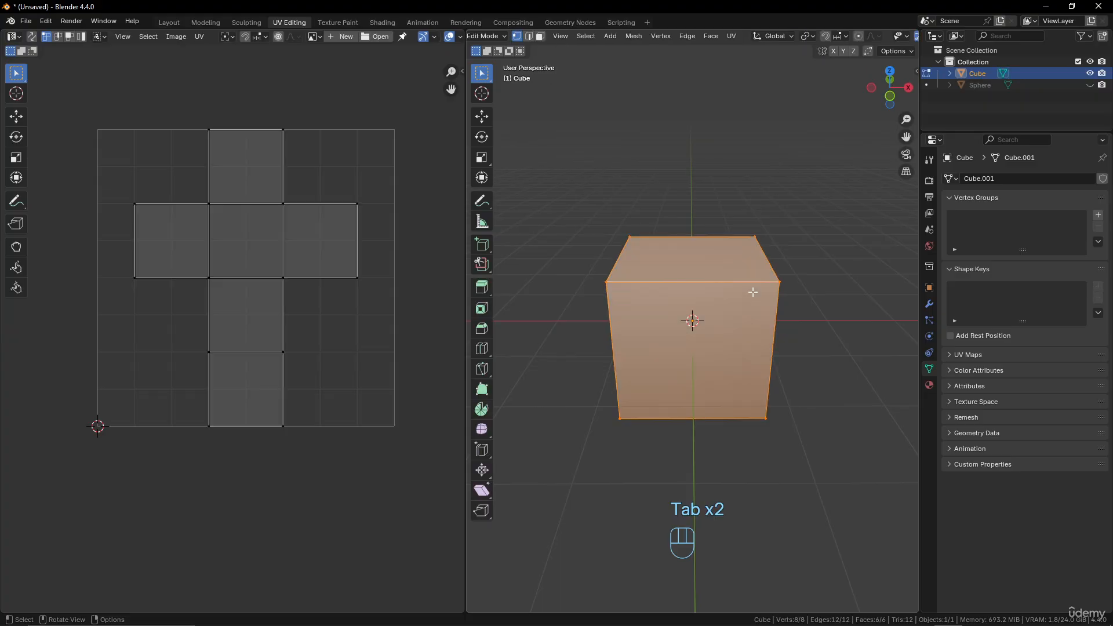
{"action": "key", "text": "ctrl+r"}
{"action": "left_click", "coordinate": [698, 267]}
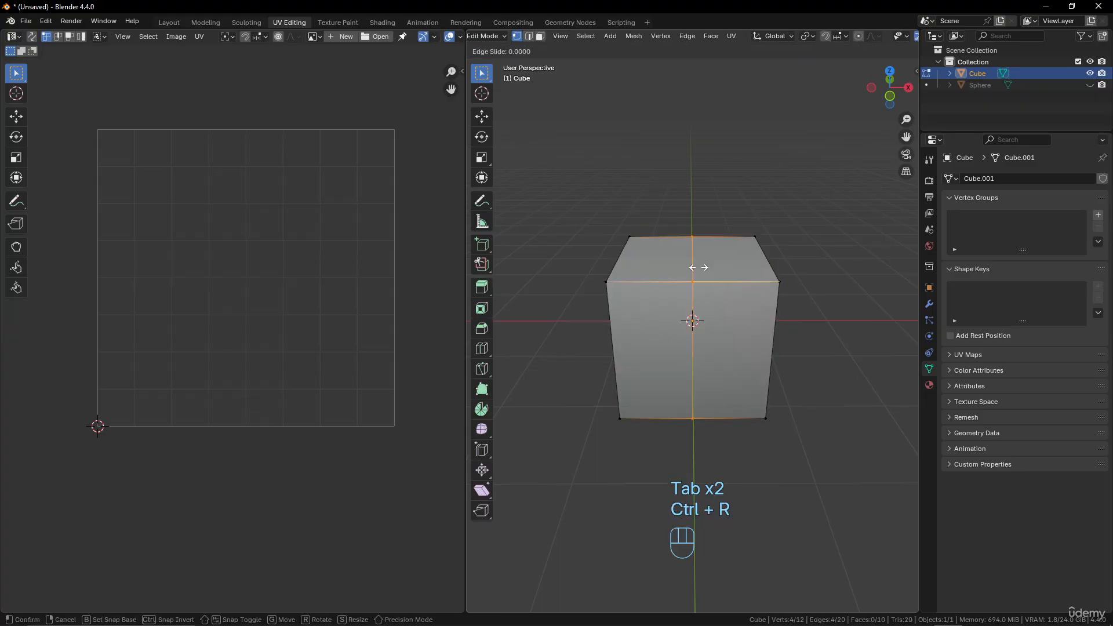
{"action": "left_click", "coordinate": [698, 267]}
{"action": "middle_click_drag", "start_coordinate": [700, 282], "coordinate": [727, 299]}
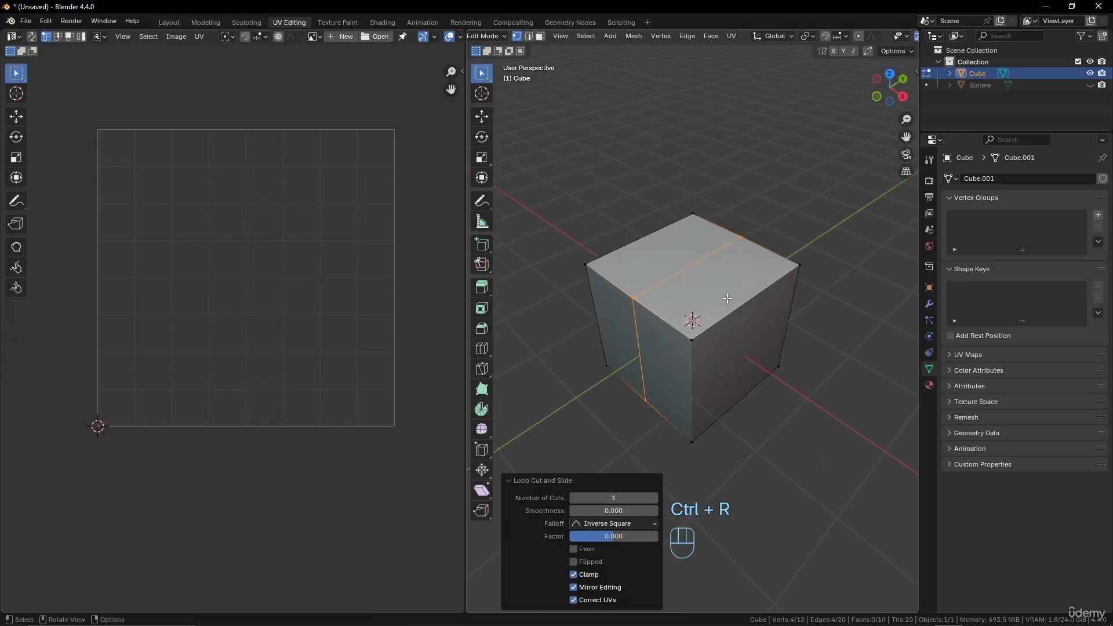
{"action": "key", "text": "ctrl+r"}
{"action": "left_click", "coordinate": [701, 263]}
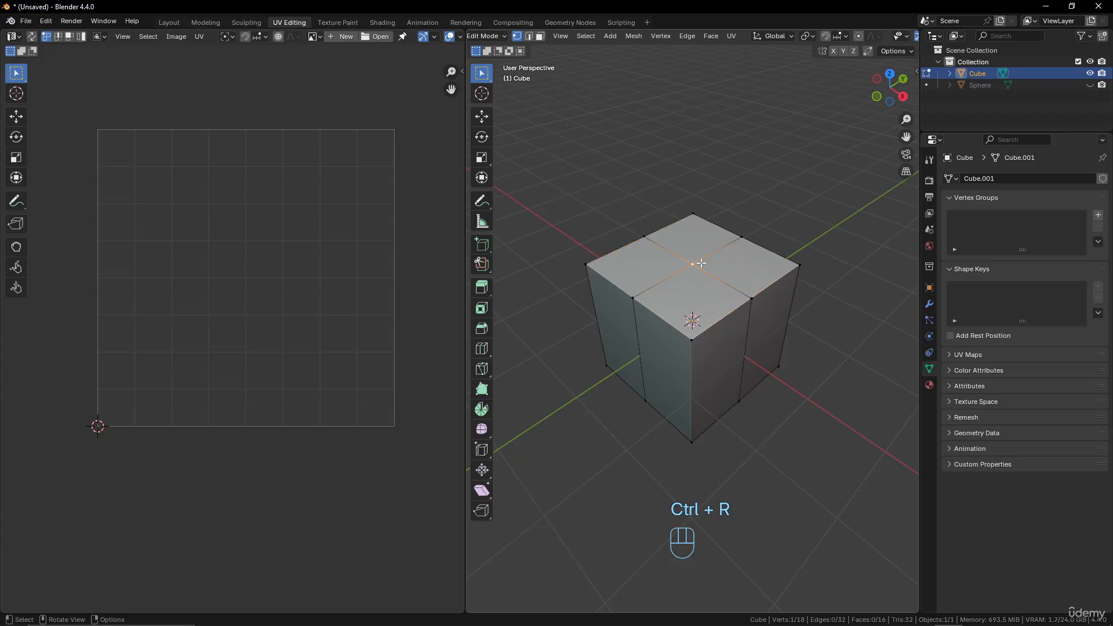
Select the vertices of the nearest quarter of the cube's top face and extrude it upward about 1.36 m.
{"action": "left_click", "coordinate": [751, 298], "text": "shift"}
{"action": "left_click", "coordinate": [692, 339], "text": "shift"}
{"action": "left_click", "coordinate": [632, 297], "text": "shift"}
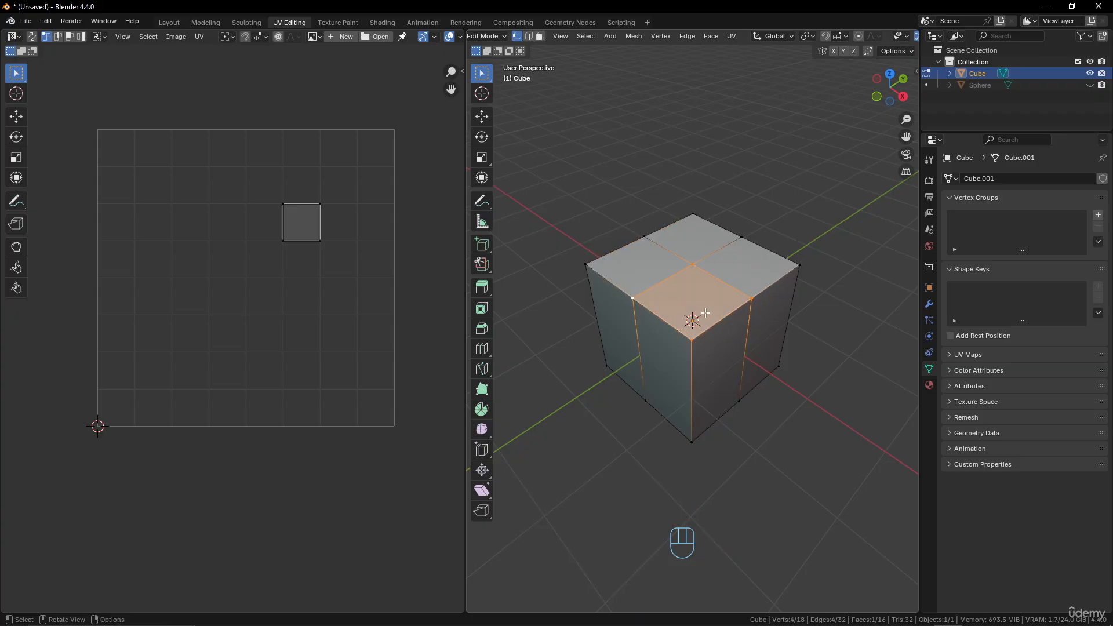
{"action": "key", "text": "e"}
{"action": "left_click", "coordinate": [696, 233]}
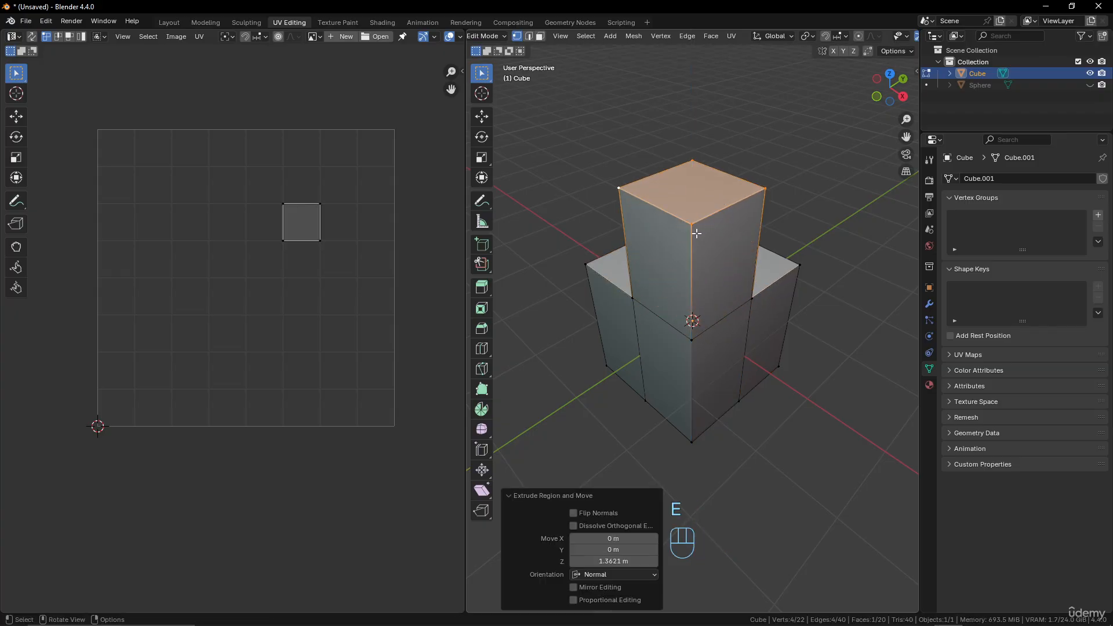
Add a centred horizontal loop cut around the extruded column.
{"action": "middle_click_drag", "start_coordinate": [696, 233], "coordinate": [646, 236]}
{"action": "key", "text": "ctrl+r"}
{"action": "left_click", "coordinate": [658, 253]}
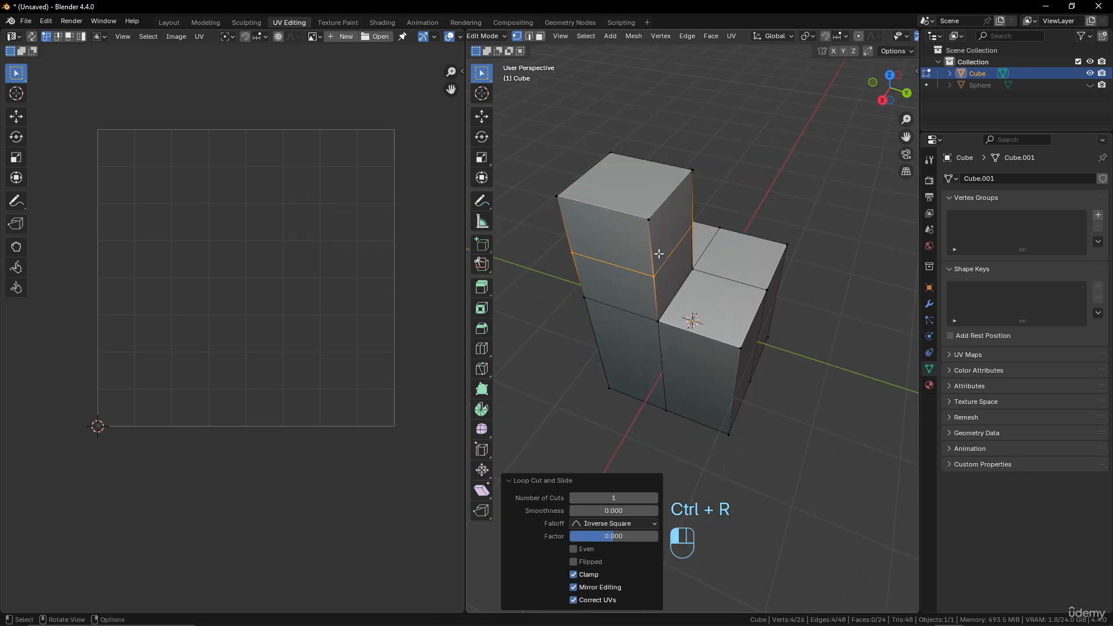
Select the column's upper inner side face and extrude it outward about 0.92 m over the cube's top.
{"action": "left_click", "coordinate": [653, 233]}
{"action": "left_click", "coordinate": [658, 268], "text": "shift"}
{"action": "left_click", "coordinate": [693, 225], "text": "shift"}
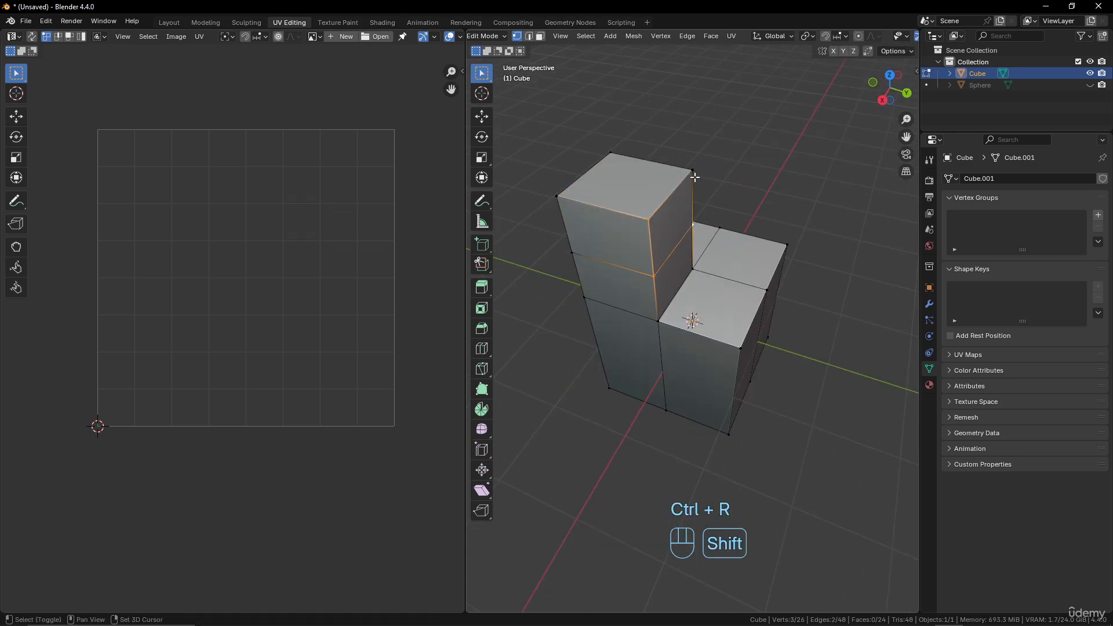
{"action": "left_click", "coordinate": [694, 173], "text": "shift"}
{"action": "key", "text": "e"}
{"action": "left_click", "coordinate": [784, 235]}
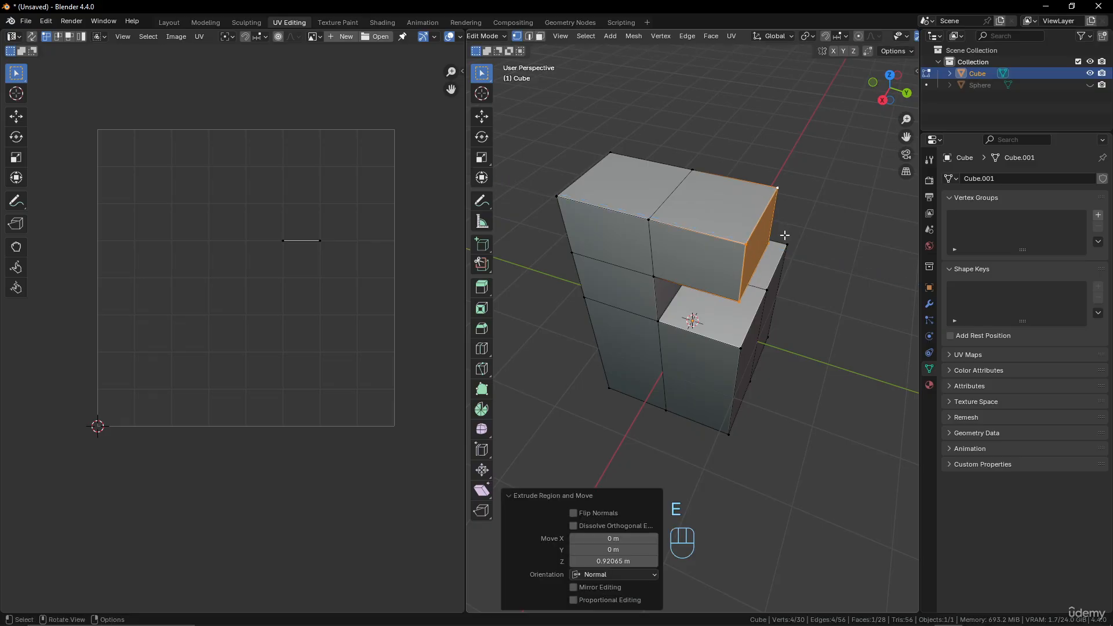
Select the entire modified mesh and compare its UV layout with the extruded 3D geometry.
{"action": "middle_click_drag", "start_coordinate": [785, 235], "coordinate": [710, 262]}
{"action": "key", "text": "Tab"}
{"action": "key", "text": "Tab"}
{"action": "key", "text": "a"}
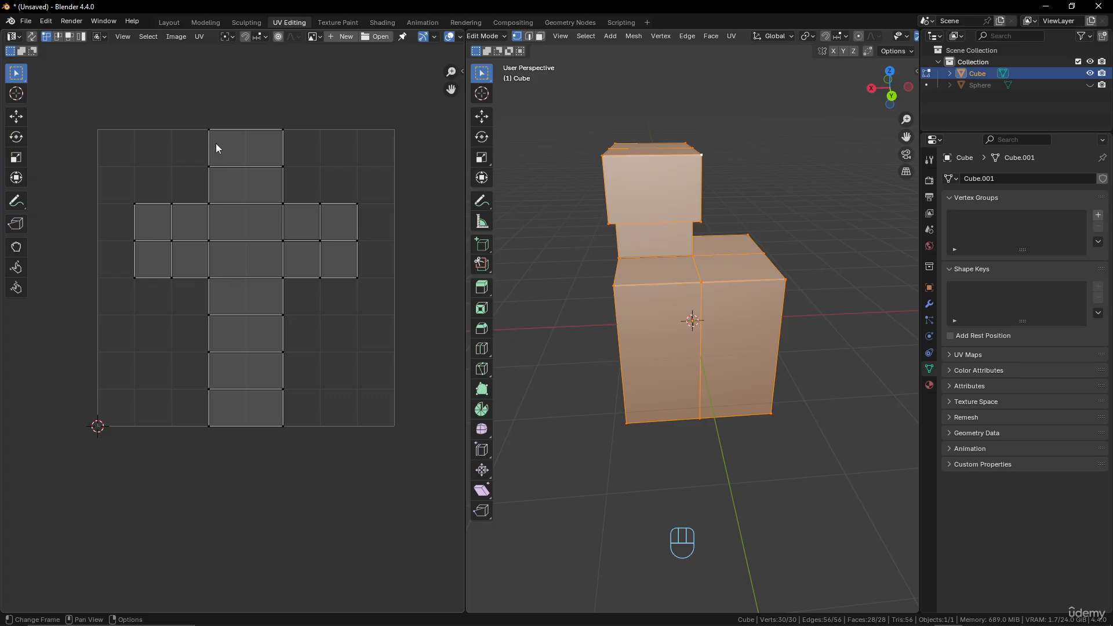
{"action": "middle_click_drag", "start_coordinate": [611, 238], "coordinate": [638, 241]}
{"action": "middle_click_drag", "start_coordinate": [653, 212], "coordinate": [667, 210]}
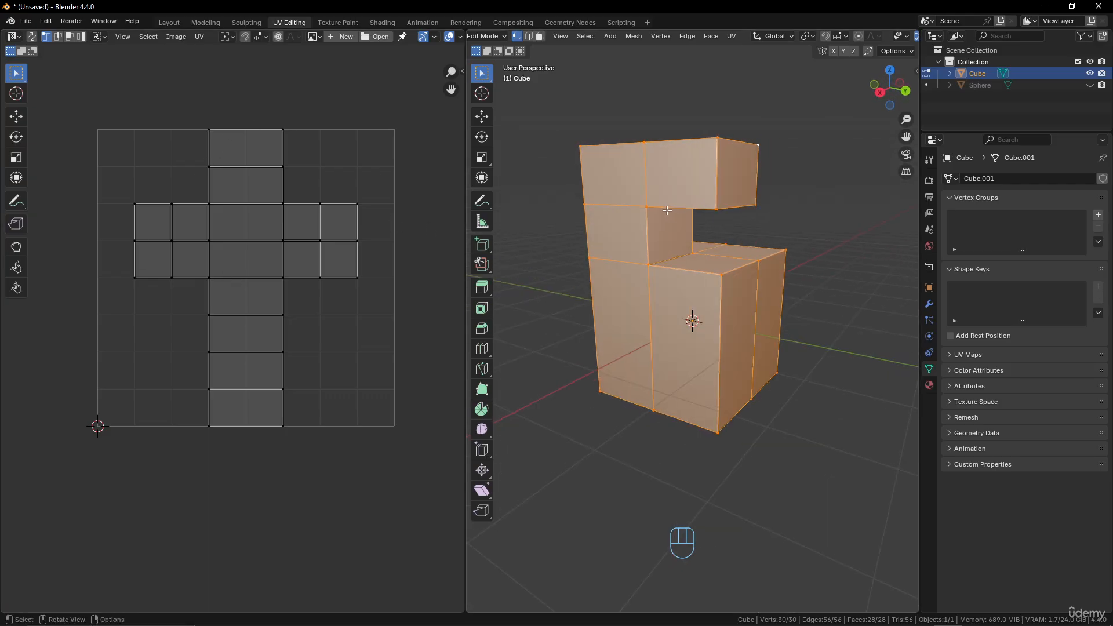
Select the four vertices of the column's upper outer side face and inspect their UVs up close.
{"action": "left_click", "coordinate": [648, 206]}
{"action": "left_click", "coordinate": [643, 143], "text": "shift"}
{"action": "left_click", "coordinate": [579, 148], "text": "shift"}
{"action": "left_click", "coordinate": [584, 204], "text": "shift"}
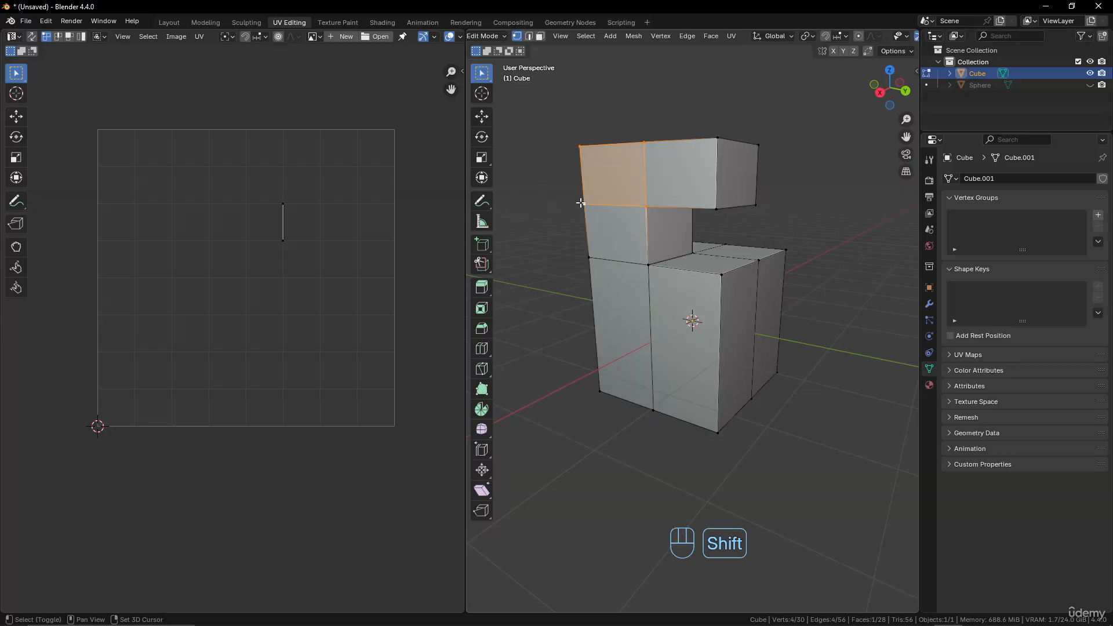
{"action": "scroll", "coordinate": [350, 257], "scroll_direction": "up", "scroll_amount": 4}
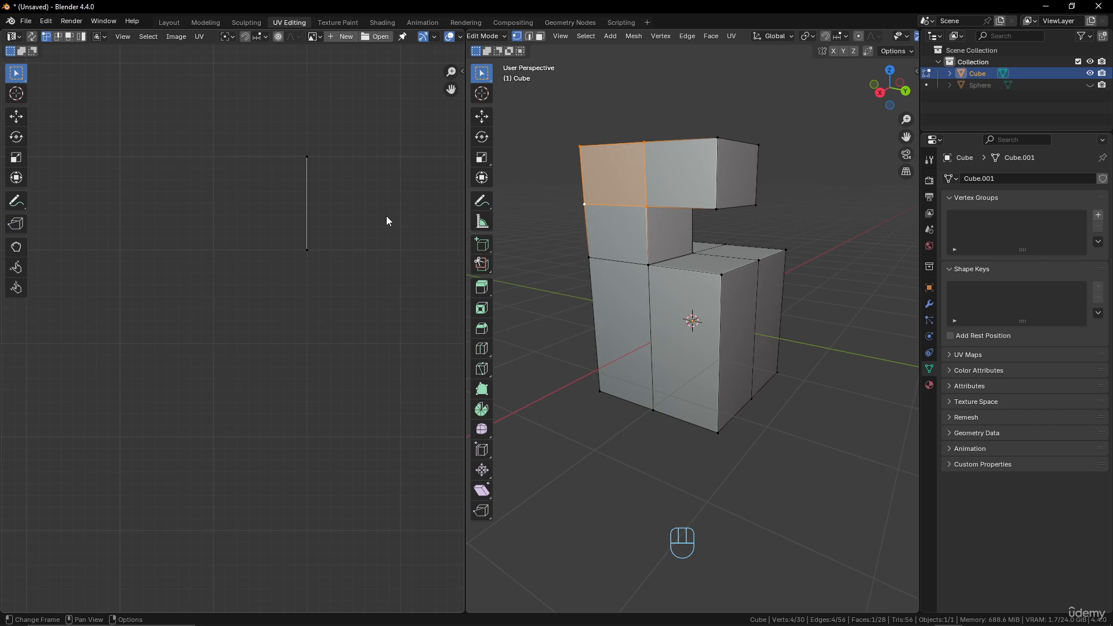
Display 2_no_clouds_8k.jpg behind the selected face's UVs in the UV editor.
{"action": "middle_click_drag", "start_coordinate": [800, 303], "coordinate": [718, 254]}
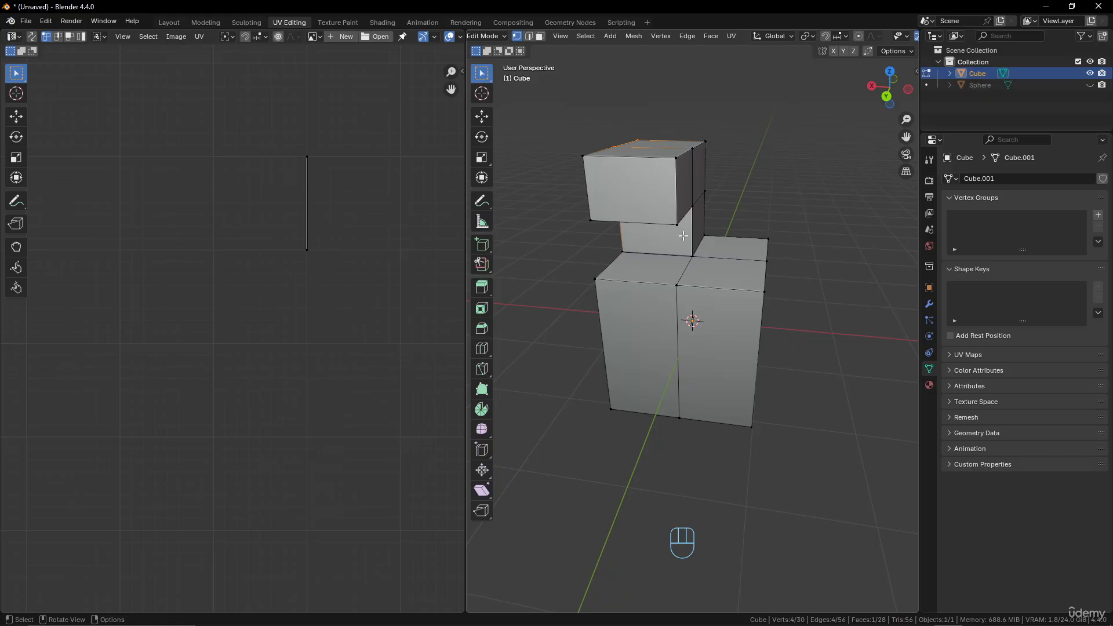
{"action": "left_click", "coordinate": [315, 36]}
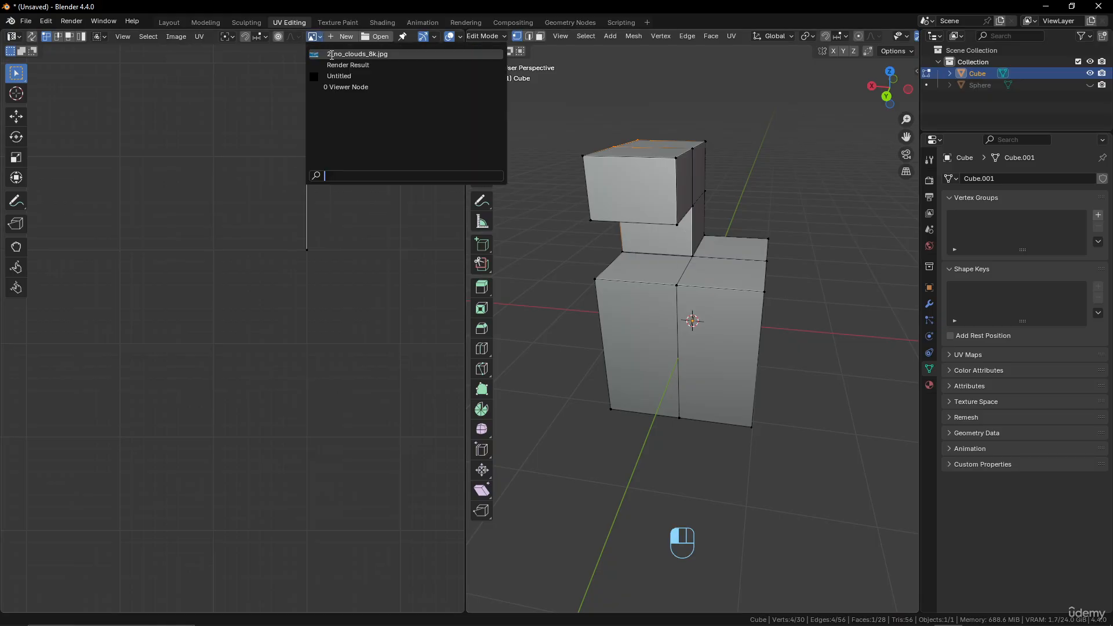
{"action": "left_click", "coordinate": [332, 53]}
{"action": "scroll", "coordinate": [262, 214], "scroll_direction": "down", "scroll_amount": 6}
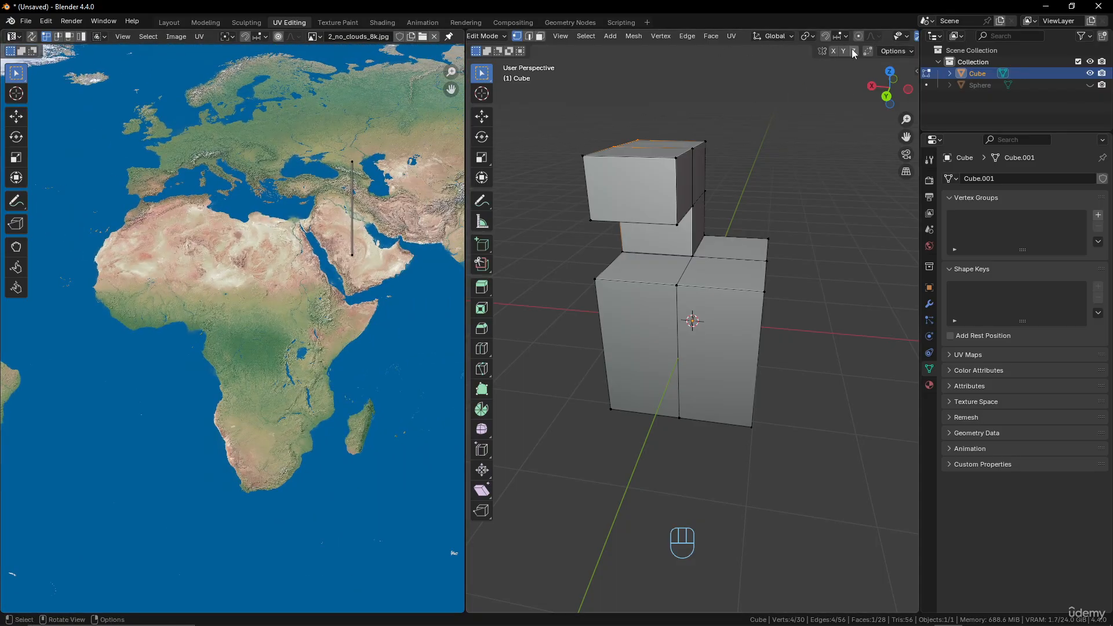
Apply the existing Material.001 with the Earth texture to the cube.
{"action": "left_click", "coordinate": [929, 385]}
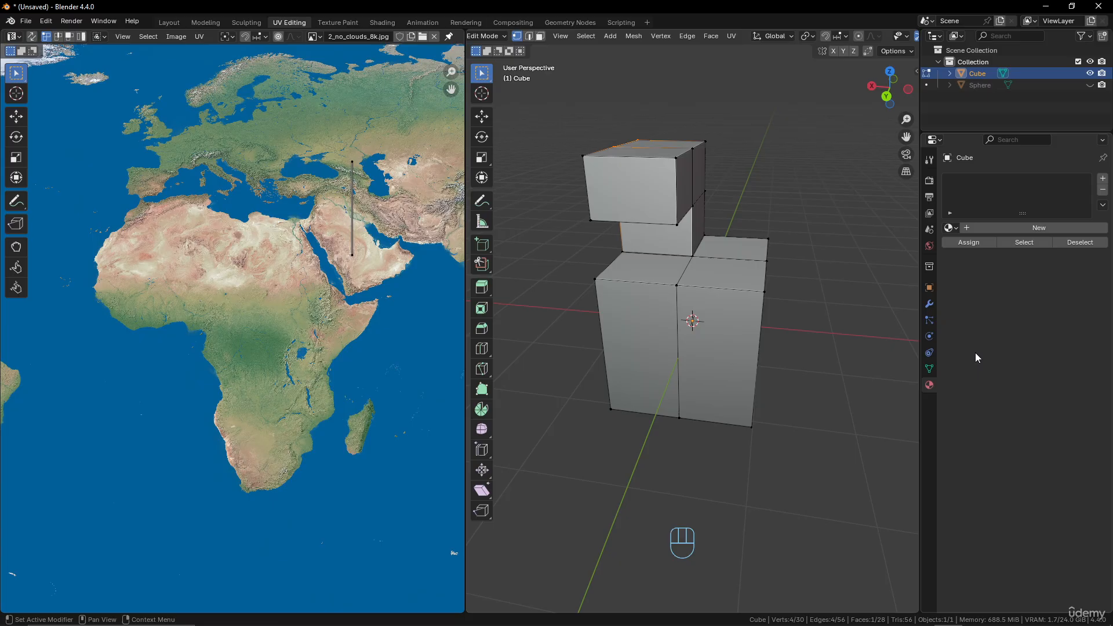
{"action": "left_click", "coordinate": [952, 227]}
{"action": "left_click", "coordinate": [911, 257]}
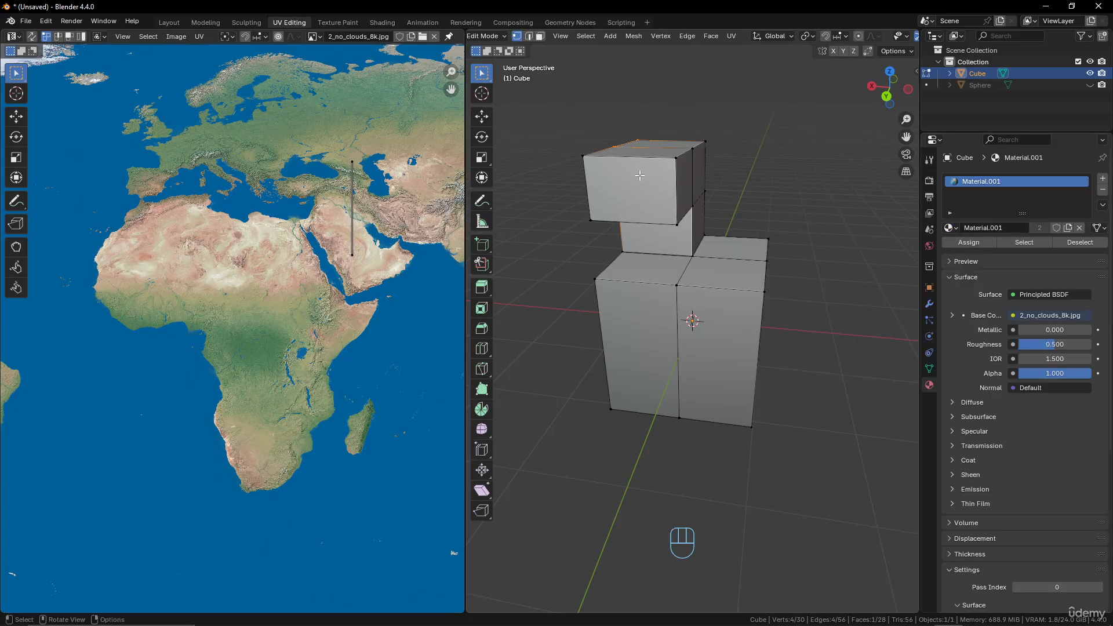
Show the cube in Material Preview shading and examine the Earth texture on its original and extruded faces from several sides.
{"action": "middle_click_drag", "start_coordinate": [886, 41], "coordinate": [718, 39]}
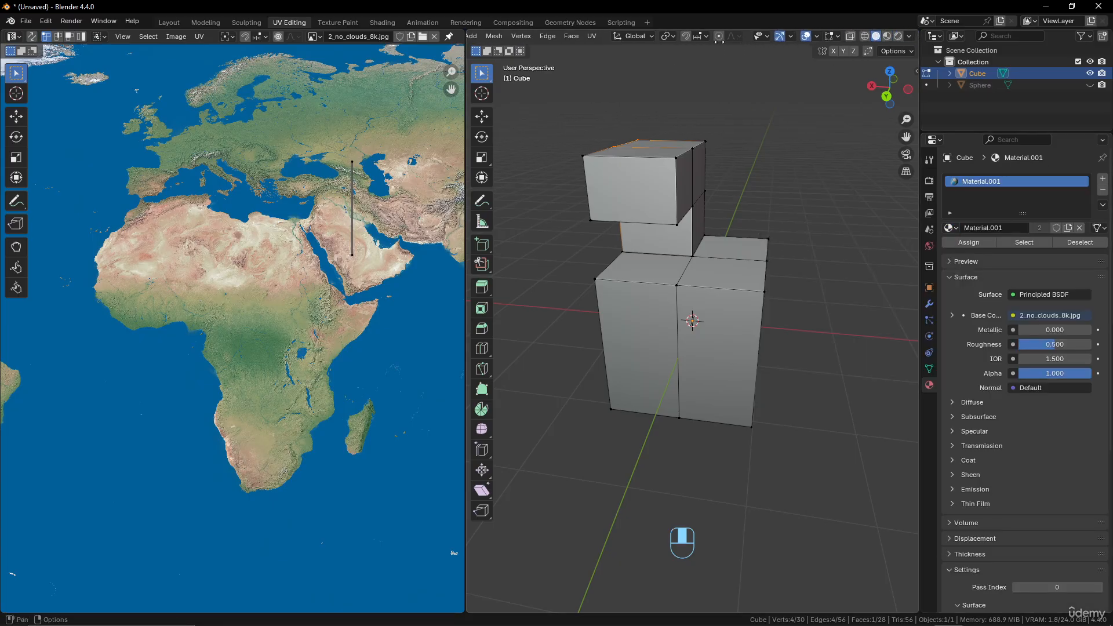
{"action": "left_click", "coordinate": [887, 35]}
{"action": "scroll", "coordinate": [689, 287], "scroll_direction": "up", "scroll_amount": 3}
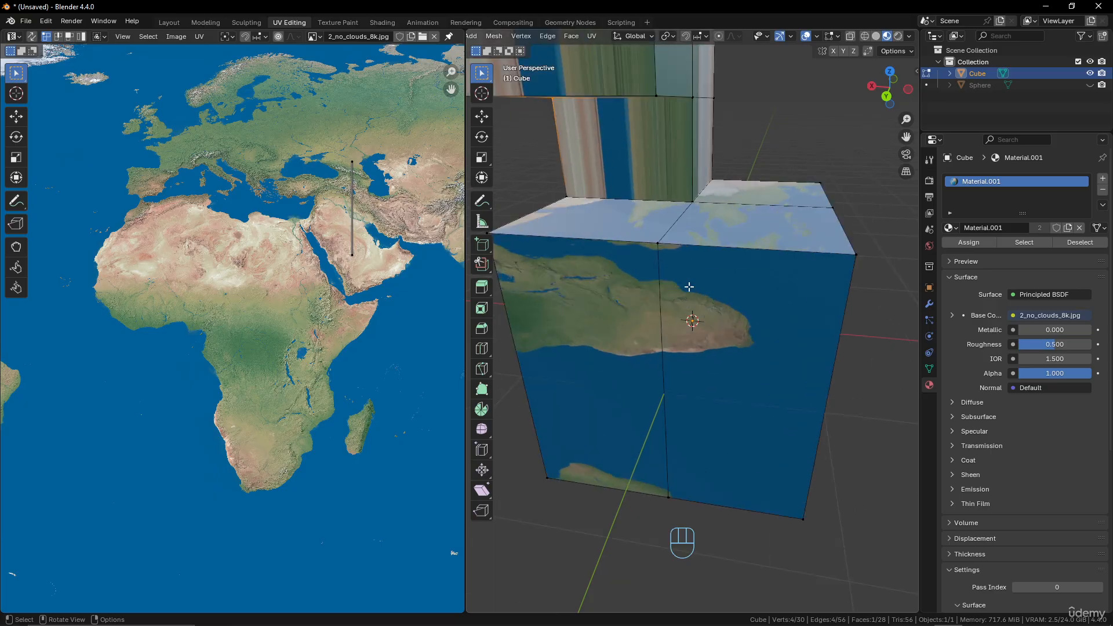
{"action": "mouse_move", "coordinate": [688, 286]}
{"action": "middle_mouse_down"}
{"action": "mouse_move", "coordinate": [661, 281]}
{"action": "mouse_move", "coordinate": [695, 273]}
{"action": "middle_mouse_up"}
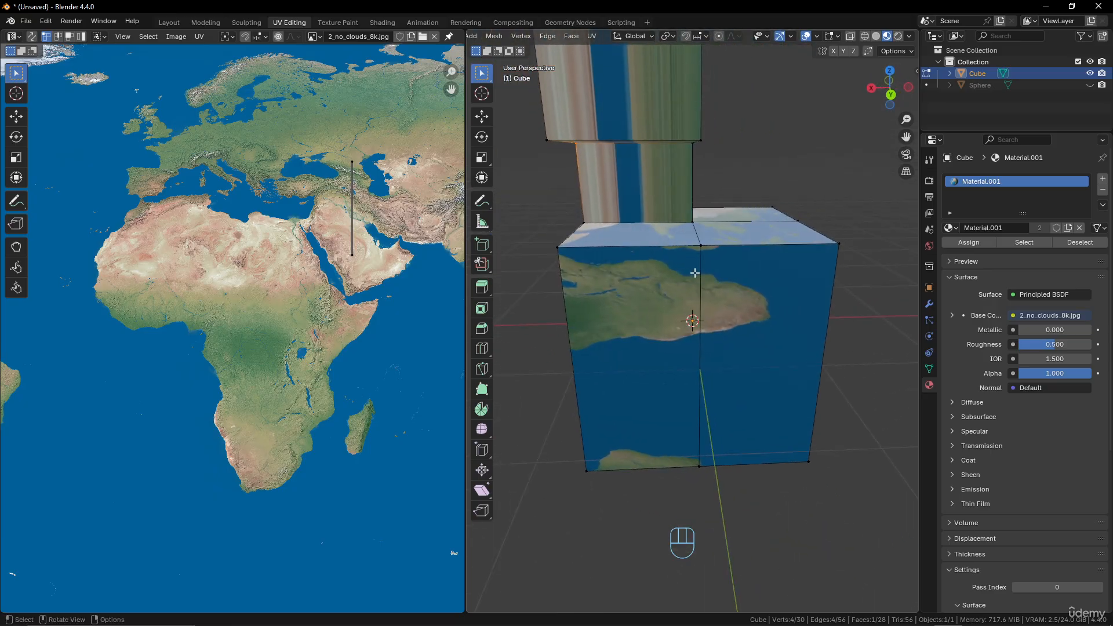
{"action": "middle_click_drag", "start_coordinate": [785, 255], "coordinate": [673, 263]}
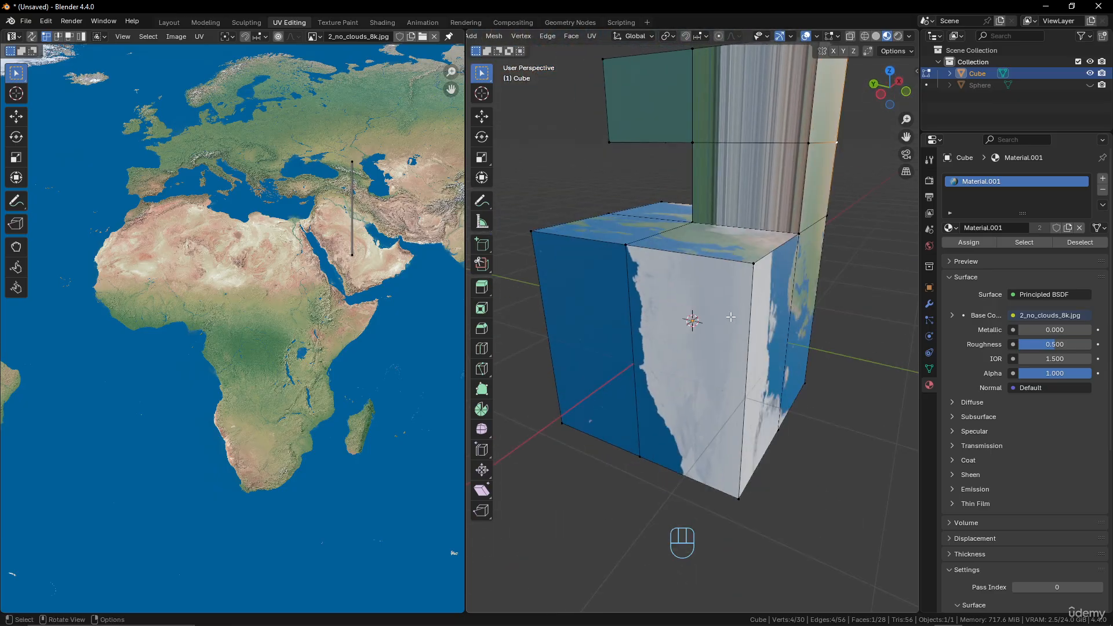
{"action": "middle_click_drag", "start_coordinate": [731, 317], "coordinate": [751, 277]}
{"action": "scroll", "coordinate": [736, 284], "scroll_direction": "down", "scroll_amount": 4}
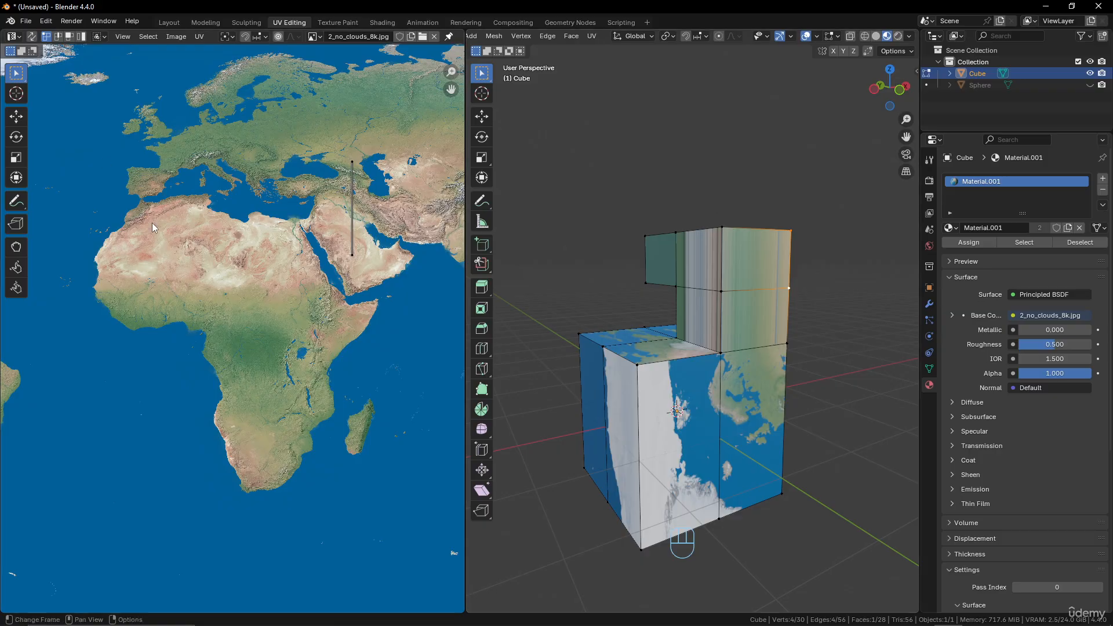
Unlink 2_no_clouds_8k.jpg from the UV editor and return the 3D viewport to Solid shading.
{"action": "key", "text": "Home"}
{"action": "scroll", "coordinate": [288, 214], "scroll_direction": "up", "scroll_amount": 2}
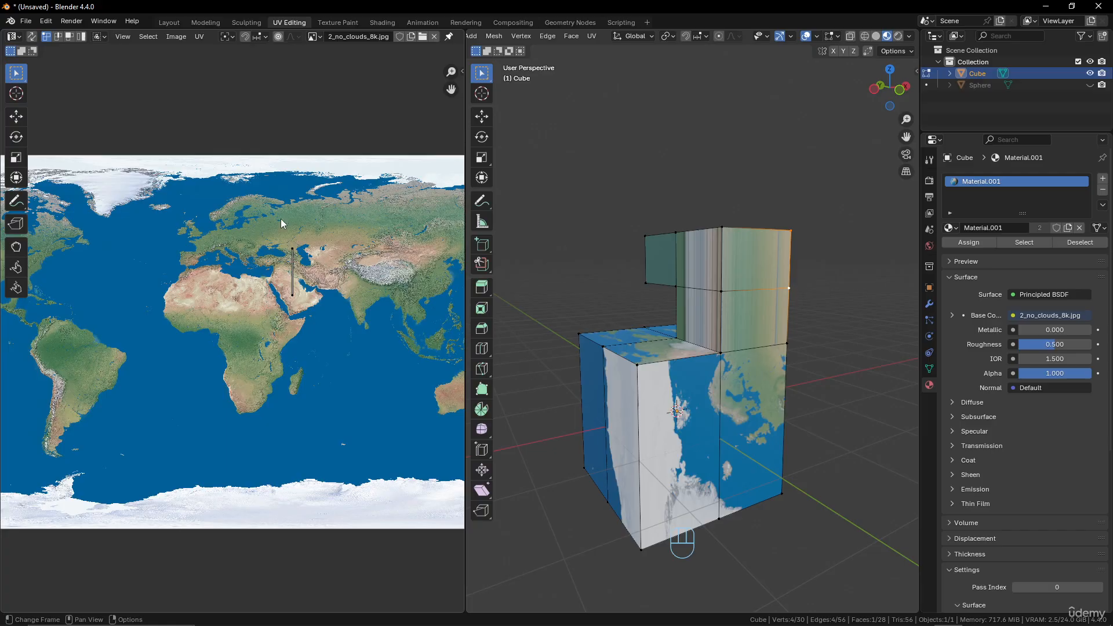
{"action": "left_click", "coordinate": [434, 37]}
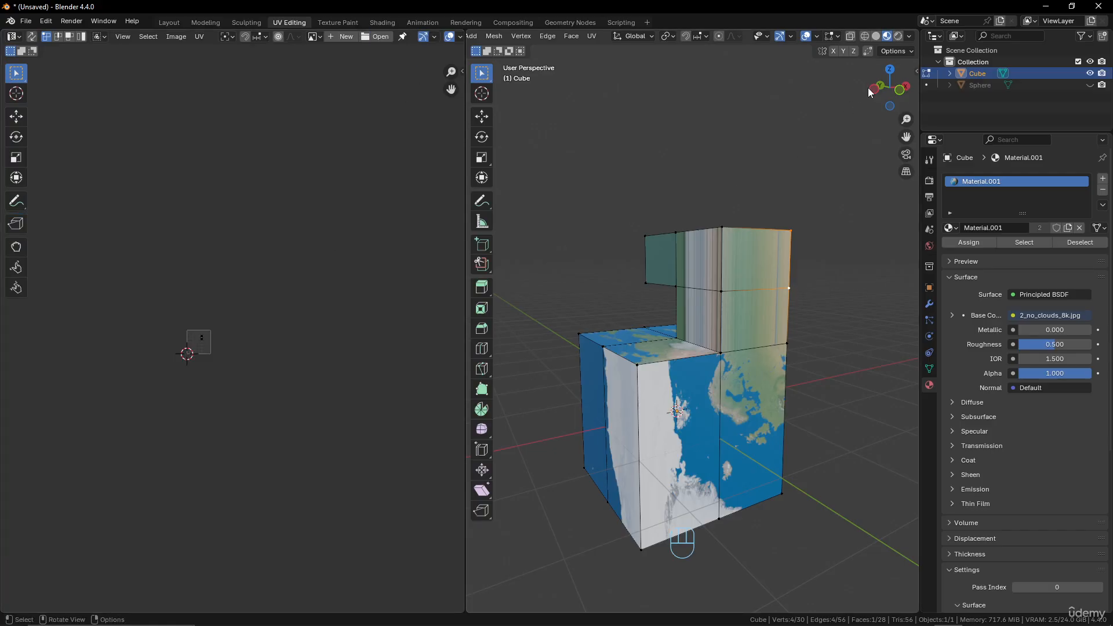
{"action": "left_click", "coordinate": [876, 36]}
Try to mark the edges of the column's selected upper side face as a seam.
{"action": "mouse_move", "coordinate": [812, 254]}
{"action": "middle_mouse_down"}
{"action": "mouse_move", "coordinate": [678, 322]}
{"action": "mouse_move", "coordinate": [703, 324]}
{"action": "middle_mouse_up"}
{"action": "scroll", "coordinate": [702, 324], "scroll_direction": "up", "scroll_amount": 3}
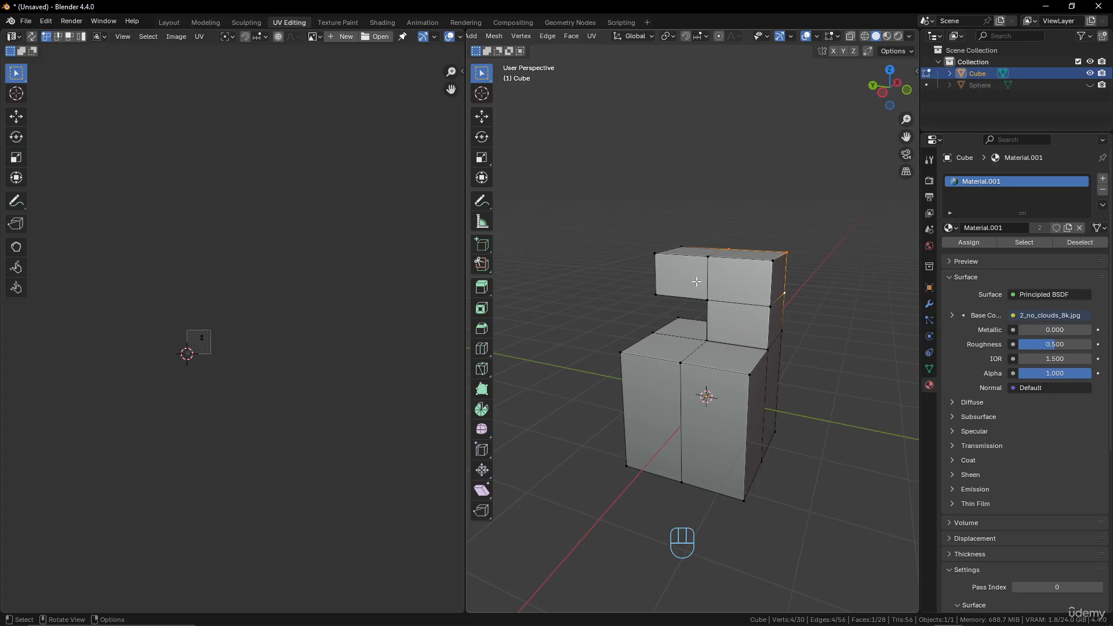
{"action": "middle_click_drag", "start_coordinate": [696, 282], "coordinate": [709, 339]}
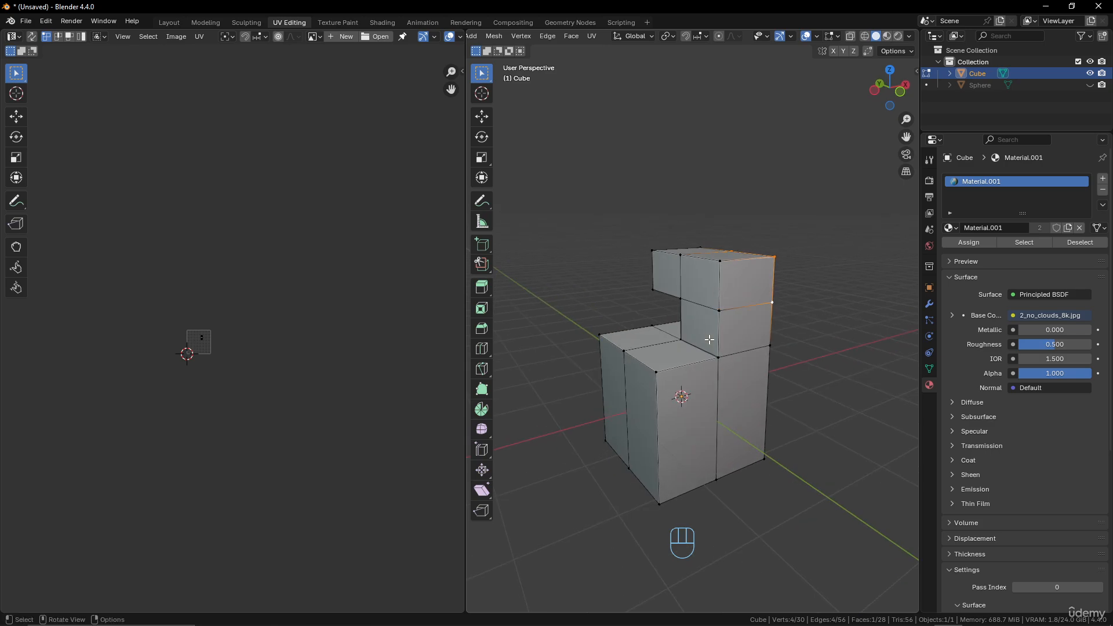
{"action": "scroll", "coordinate": [703, 338], "scroll_direction": "up", "scroll_amount": 4}
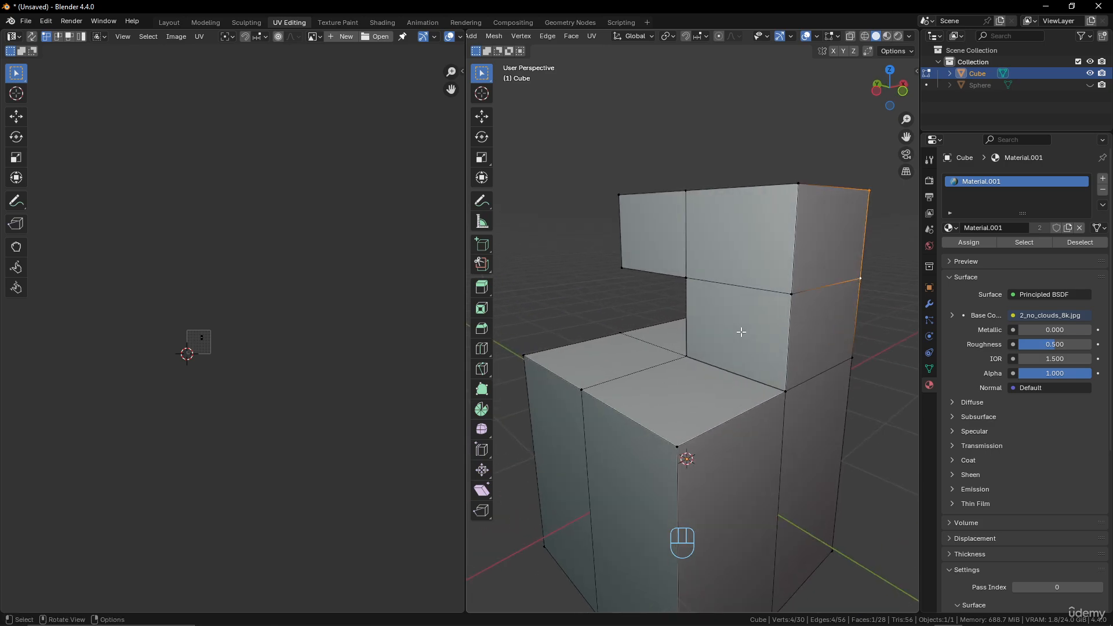
{"action": "key", "text": "u"}
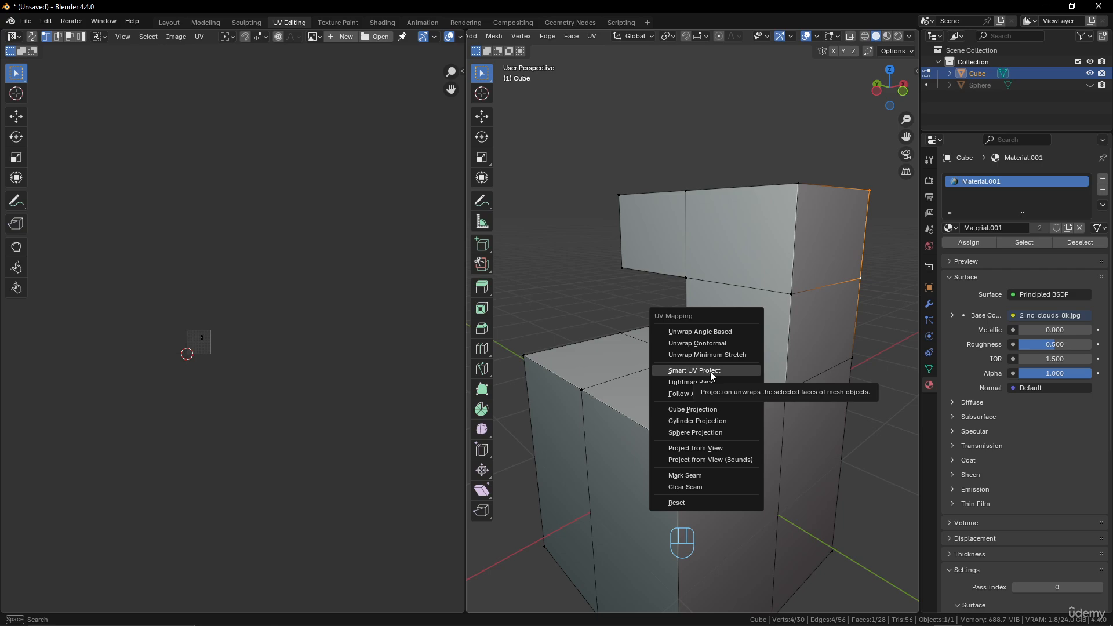
{"action": "left_click", "coordinate": [696, 478]}
Delete the modified cube in Object Mode and add a default mesh cylinder in its place.
{"action": "key", "text": "Tab"}
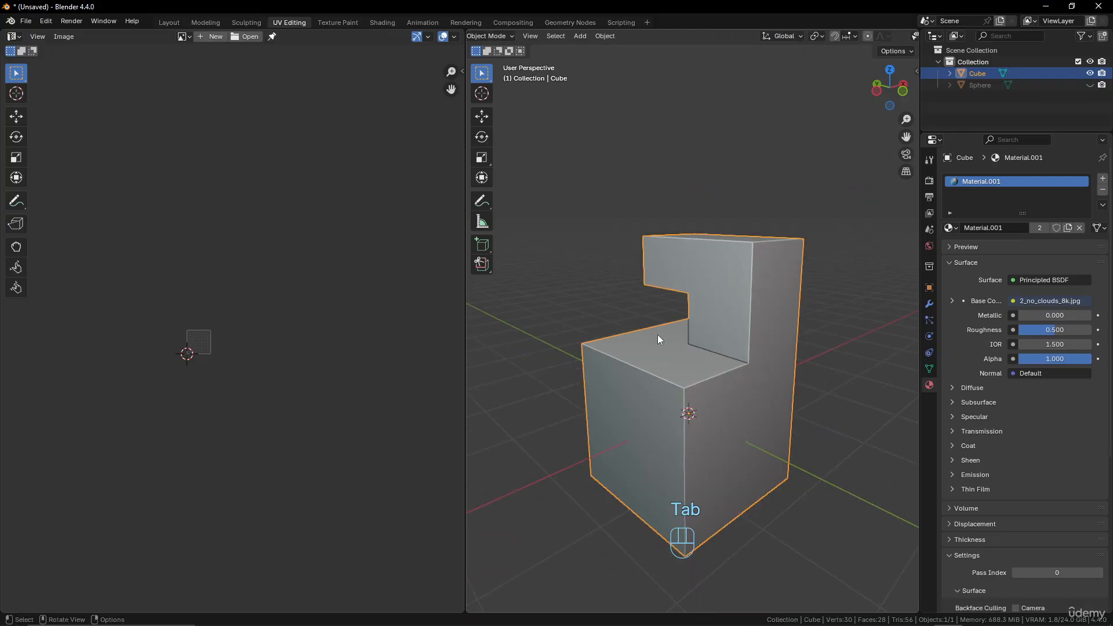
{"action": "key", "text": "x"}
{"action": "left_click", "coordinate": [657, 335]}
{"action": "key", "text": "shift+a"}
{"action": "mouse_move", "coordinate": [680, 343]}
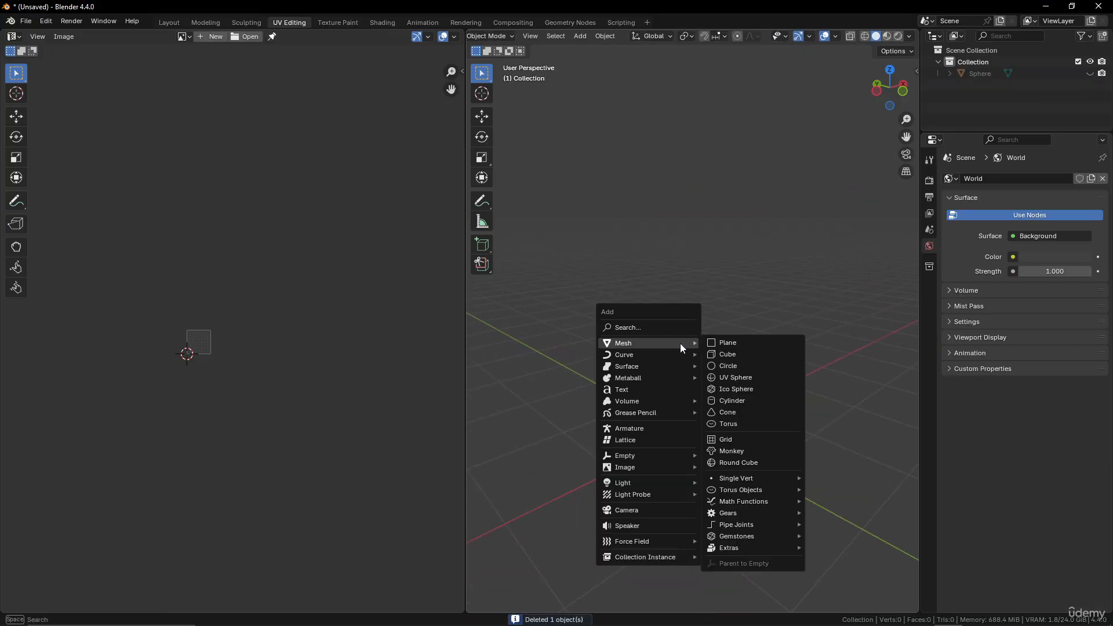
{"action": "left_click", "coordinate": [738, 402]}
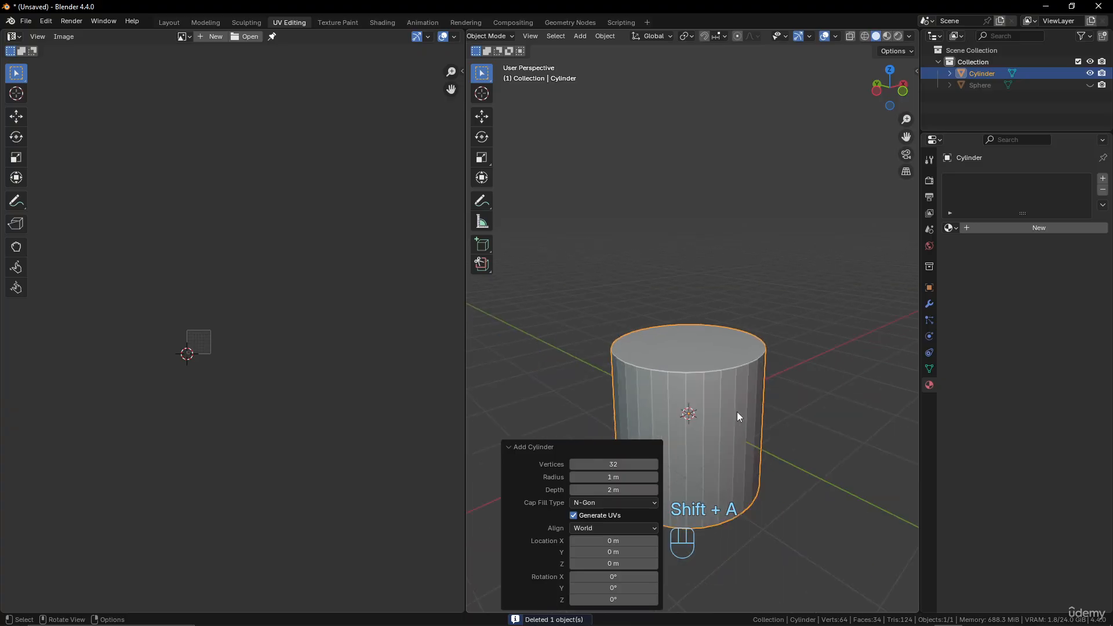
Enter Edit Mode on the cylinder and examine its default UV layout up close in the UV editor.
{"action": "middle_click_drag", "start_coordinate": [736, 412], "coordinate": [763, 328], "text": "shift"}
{"action": "key", "text": "Tab"}
{"action": "scroll", "coordinate": [762, 328], "scroll_direction": "up", "scroll_amount": 3}
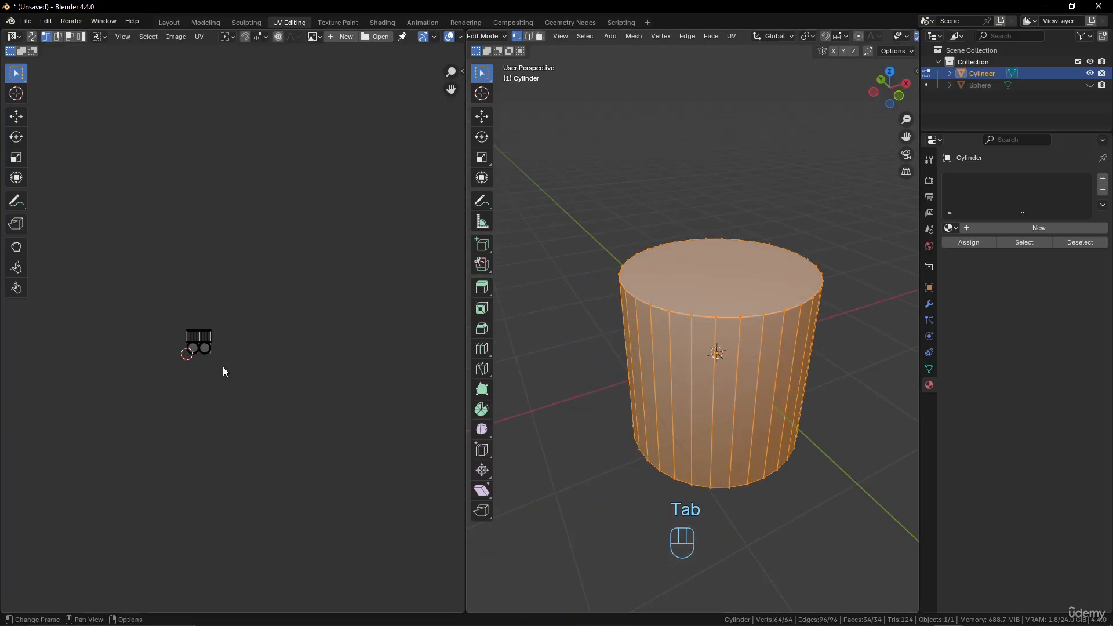
{"action": "scroll", "coordinate": [208, 367], "scroll_direction": "up", "scroll_amount": 5}
{"action": "middle_click_drag", "start_coordinate": [195, 367], "coordinate": [344, 361]}
{"action": "scroll", "coordinate": [339, 357], "scroll_direction": "up", "scroll_amount": 5}
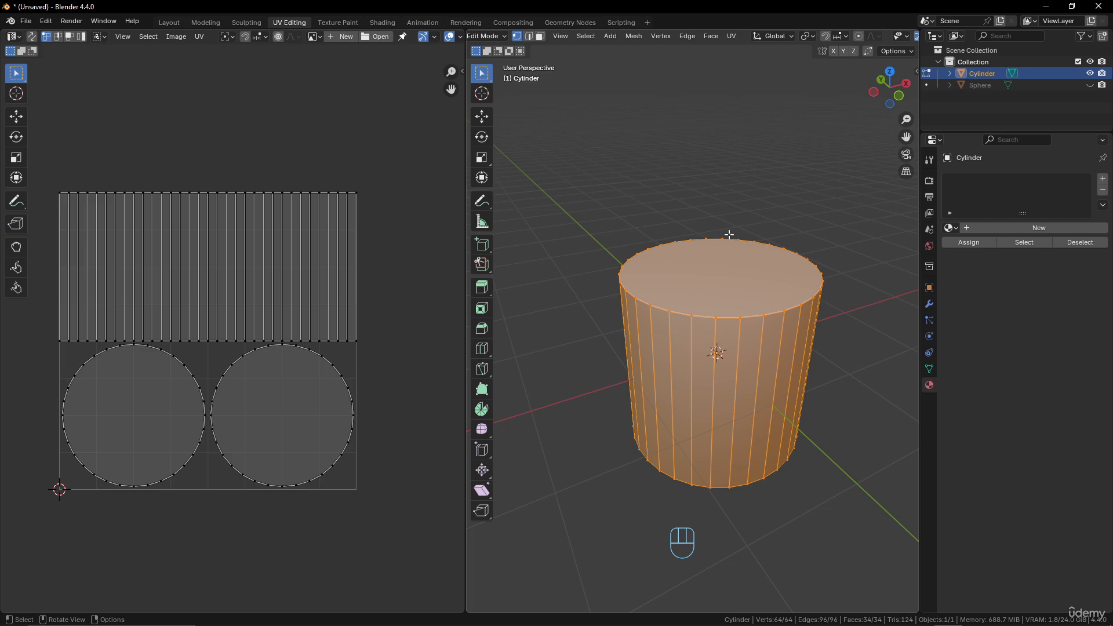
In edge select mode, select the edge loop around the cylinder's top cap and mark it as a seam.
{"action": "left_click", "coordinate": [530, 34]}
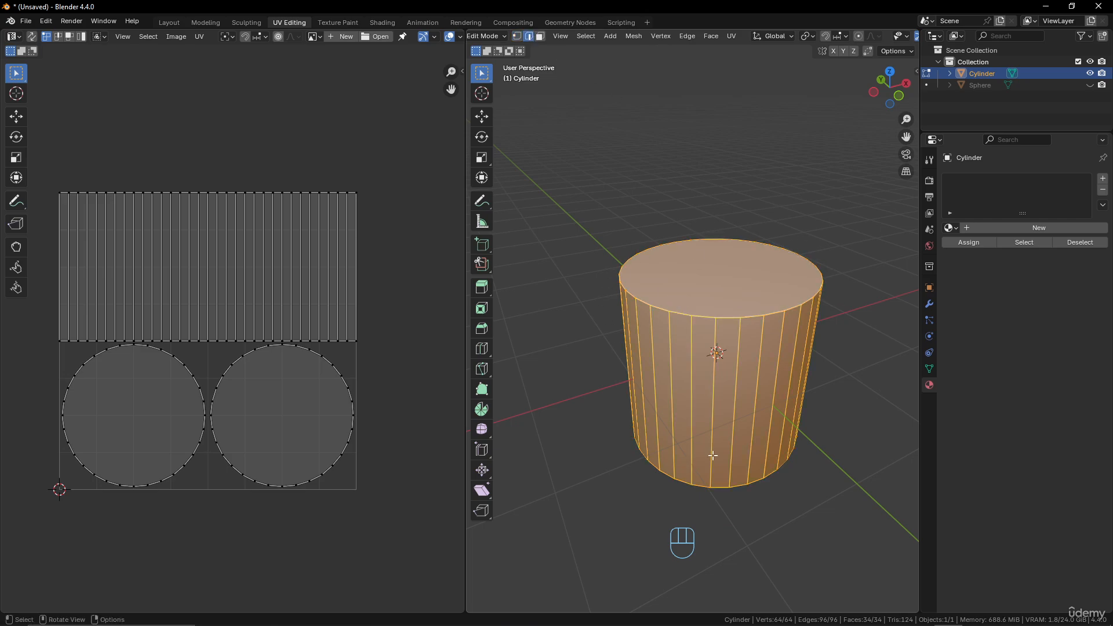
{"action": "middle_click_drag", "start_coordinate": [712, 456], "coordinate": [713, 376]}
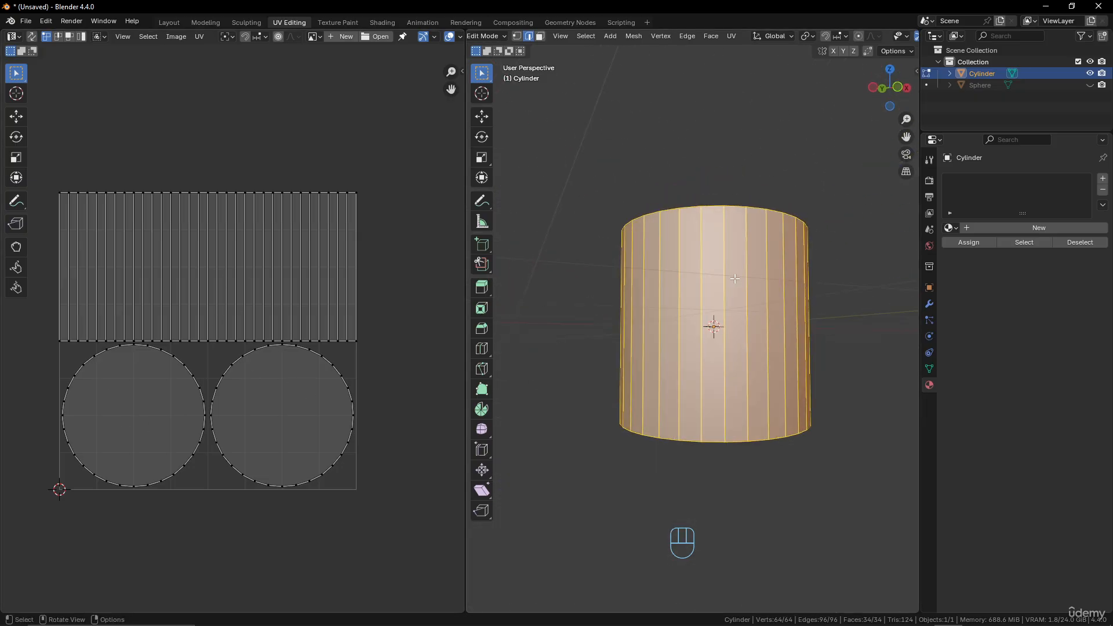
{"action": "middle_click_drag", "start_coordinate": [734, 279], "coordinate": [722, 281]}
{"action": "middle_click_drag", "start_coordinate": [525, 200], "coordinate": [541, 258]}
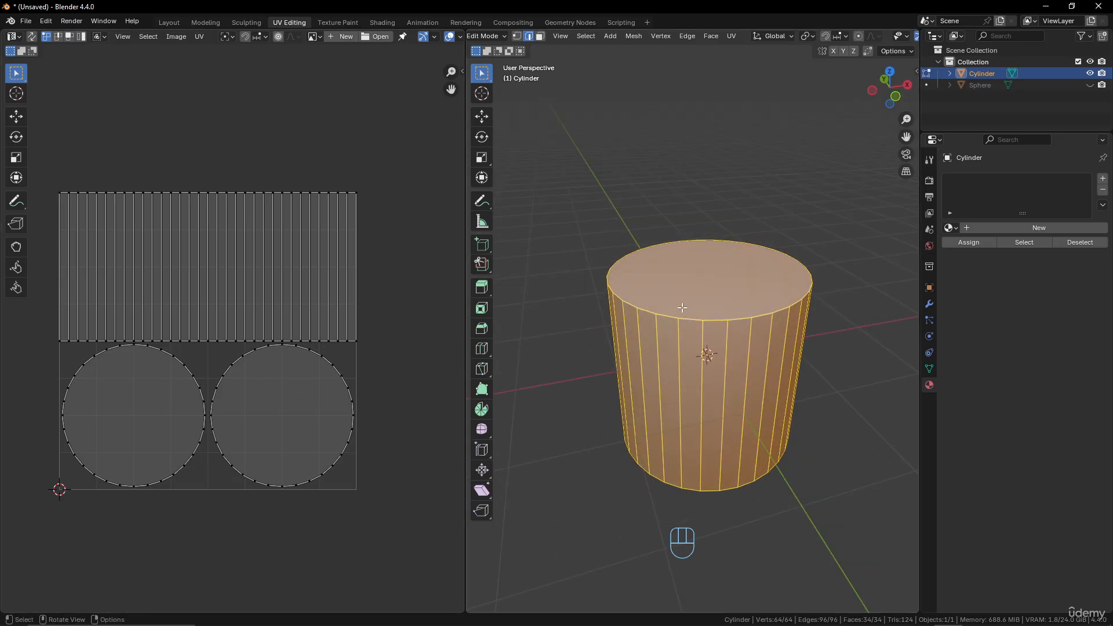
{"action": "middle_click_drag", "start_coordinate": [767, 313], "coordinate": [757, 311]}
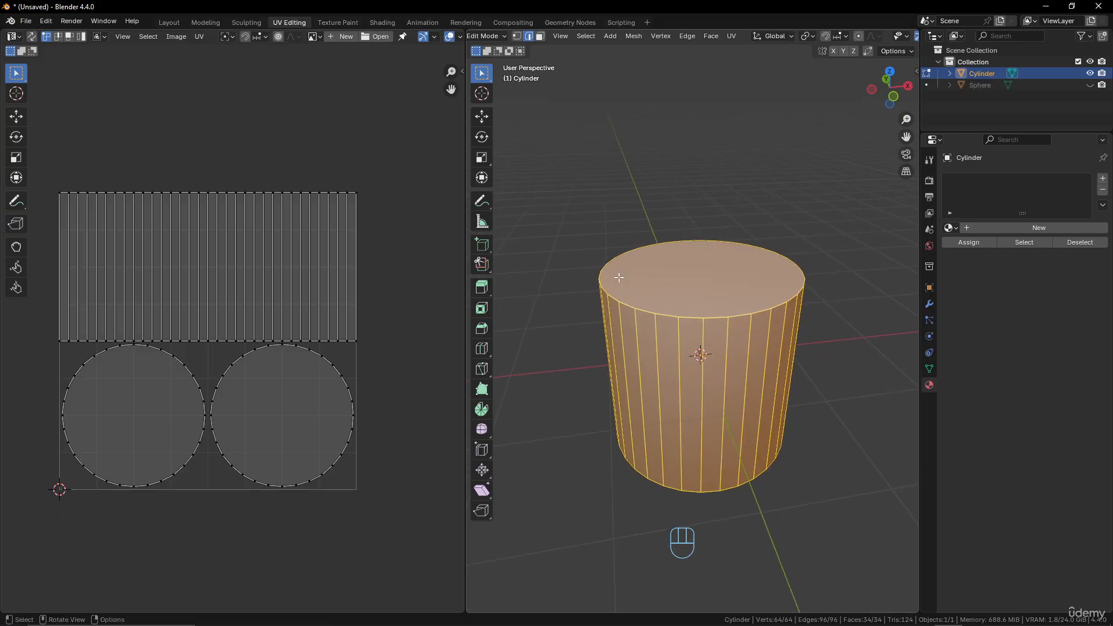
{"action": "left_click", "coordinate": [694, 318], "text": "alt"}
{"action": "middle_click_drag", "start_coordinate": [740, 324], "coordinate": [736, 300]}
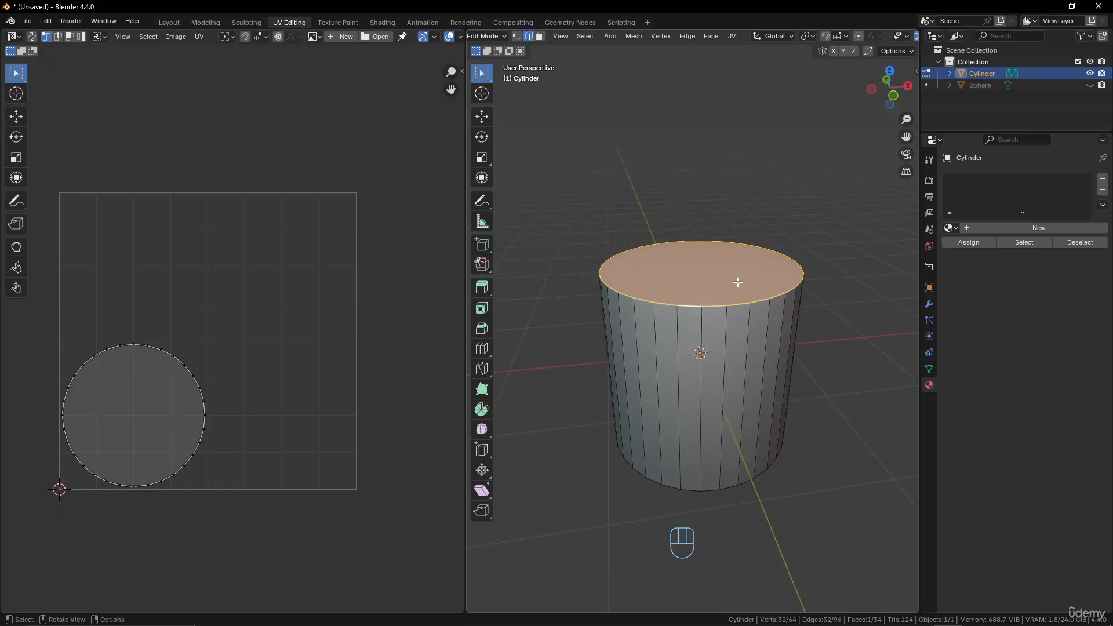
{"action": "key", "text": "u"}
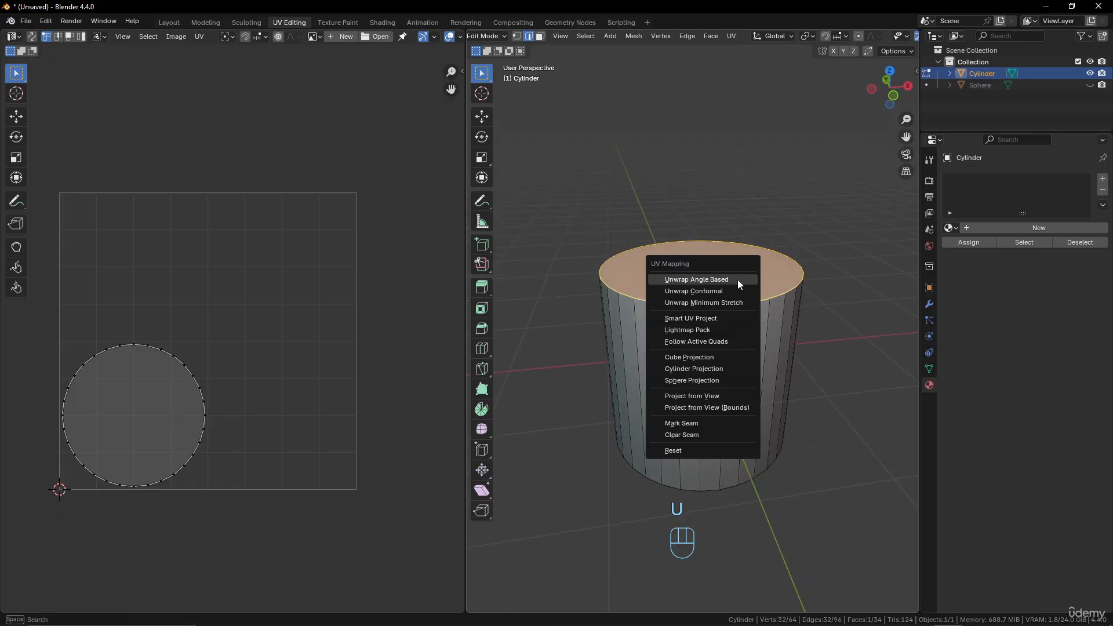
{"action": "left_click", "coordinate": [694, 425]}
Select the edge loop around the cylinder's bottom cap and mark it as a seam.
{"action": "middle_click_drag", "start_coordinate": [741, 344], "coordinate": [744, 282]}
{"action": "scroll", "coordinate": [767, 341], "scroll_direction": "up", "scroll_amount": 2}
{"action": "middle_click_drag", "start_coordinate": [718, 424], "coordinate": [750, 373]}
{"action": "left_click", "coordinate": [710, 518], "text": "alt"}
{"action": "right_click", "coordinate": [749, 373]}
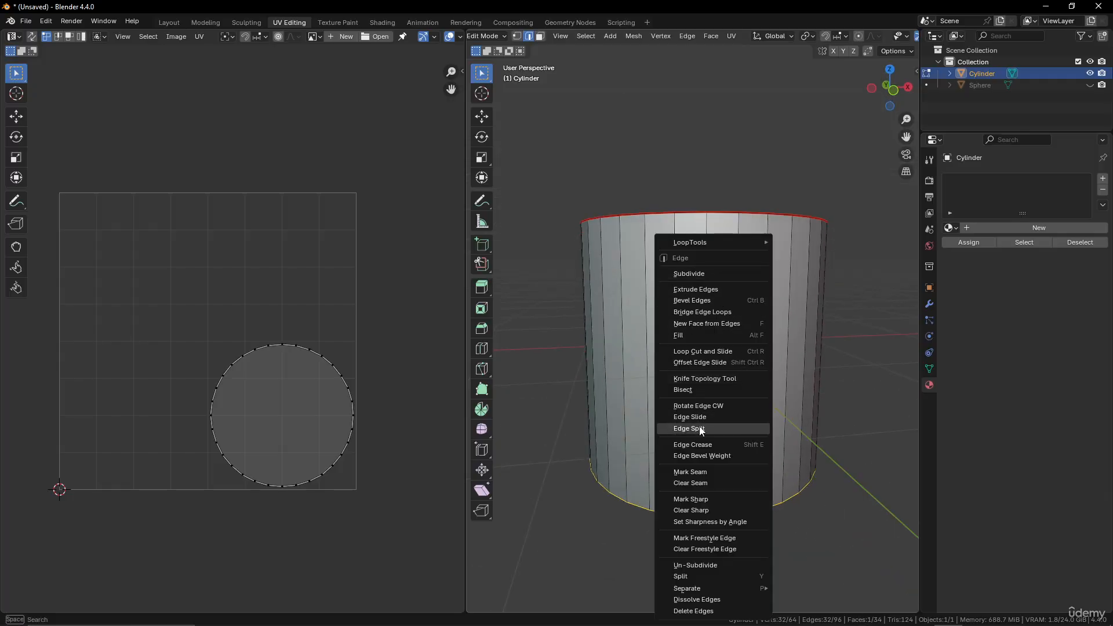
{"action": "right_click", "coordinate": [785, 340]}
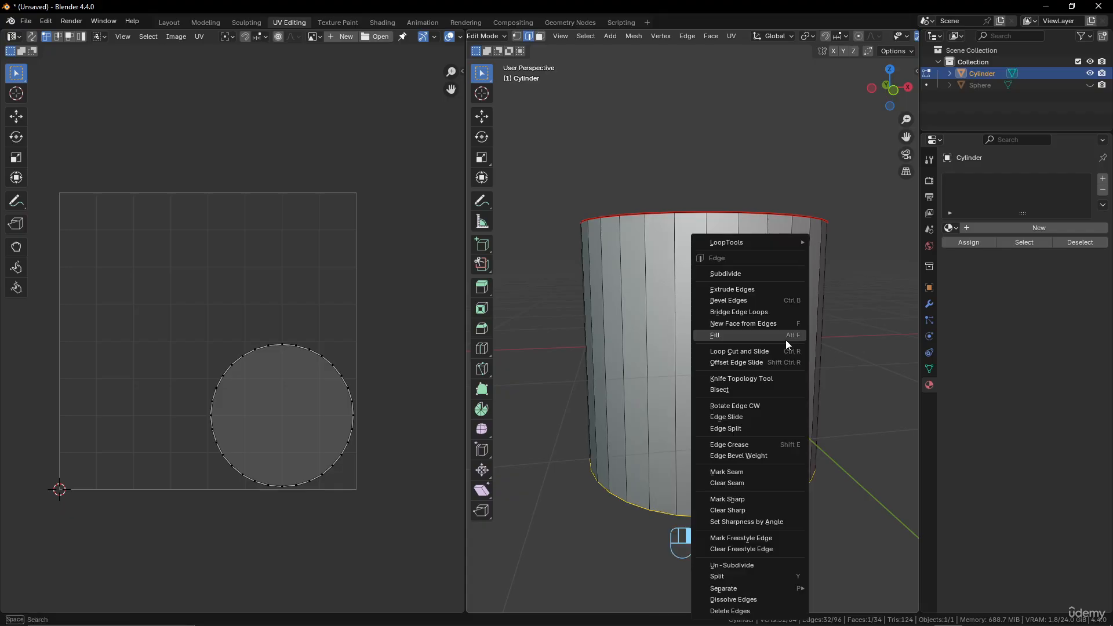
{"action": "left_click", "coordinate": [765, 484]}
Mark one vertical edge on the cylinder's side as a seam, and clear that seam again.
{"action": "middle_click_drag", "start_coordinate": [749, 427], "coordinate": [739, 430]}
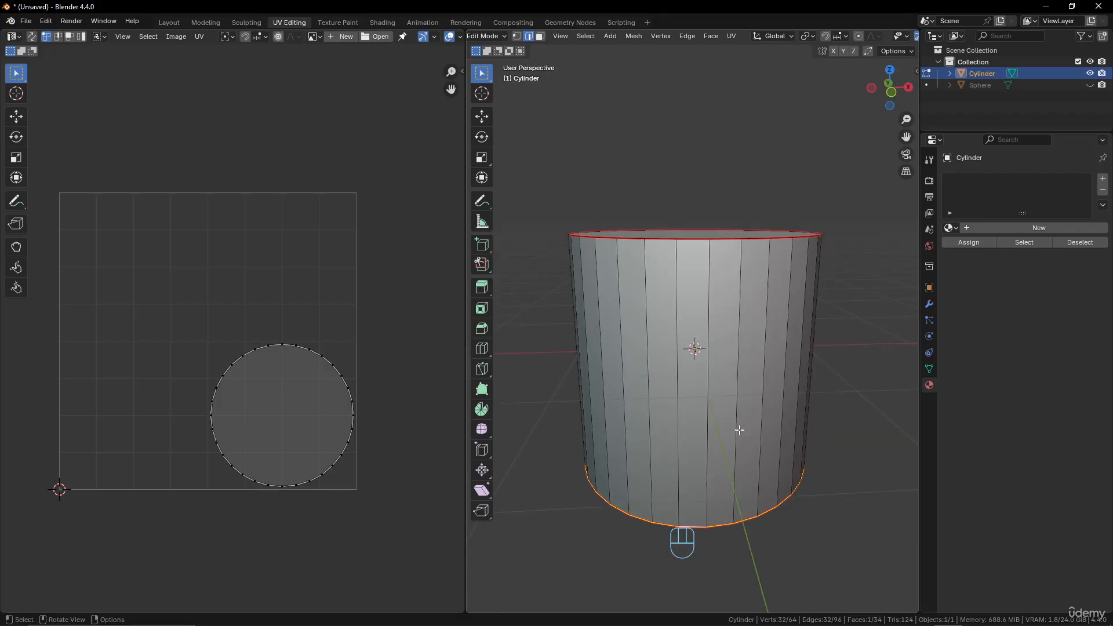
{"action": "left_click", "coordinate": [700, 332]}
{"action": "right_click", "coordinate": [711, 322]}
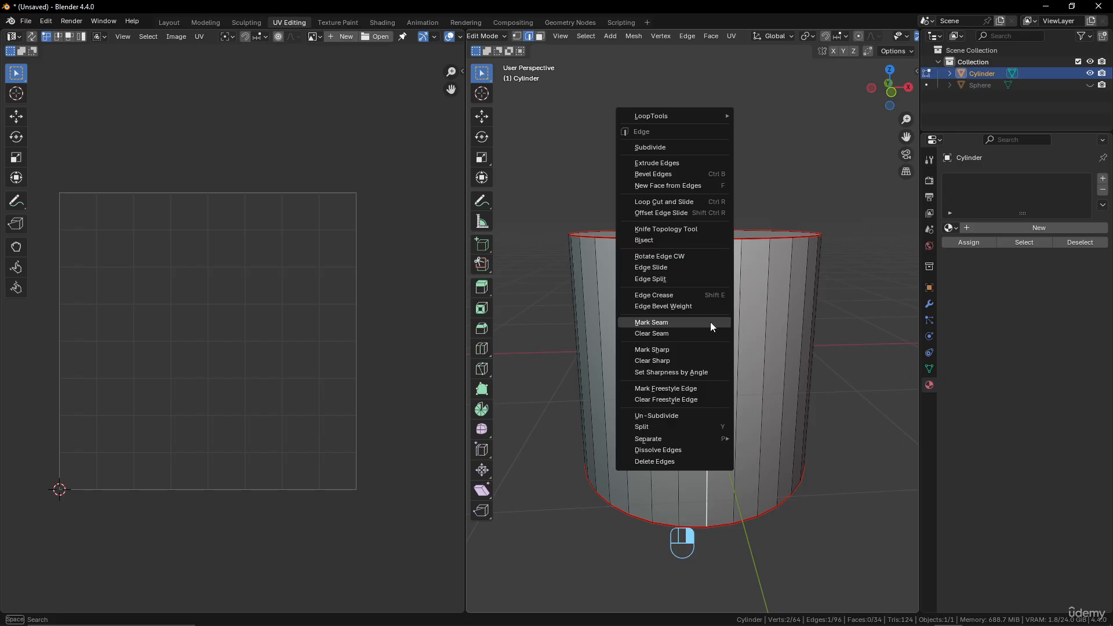
{"action": "left_click", "coordinate": [711, 322]}
{"action": "mouse_move", "coordinate": [733, 385]}
{"action": "middle_mouse_down"}
{"action": "mouse_move", "coordinate": [728, 417]}
{"action": "mouse_move", "coordinate": [725, 405]}
{"action": "middle_mouse_up"}
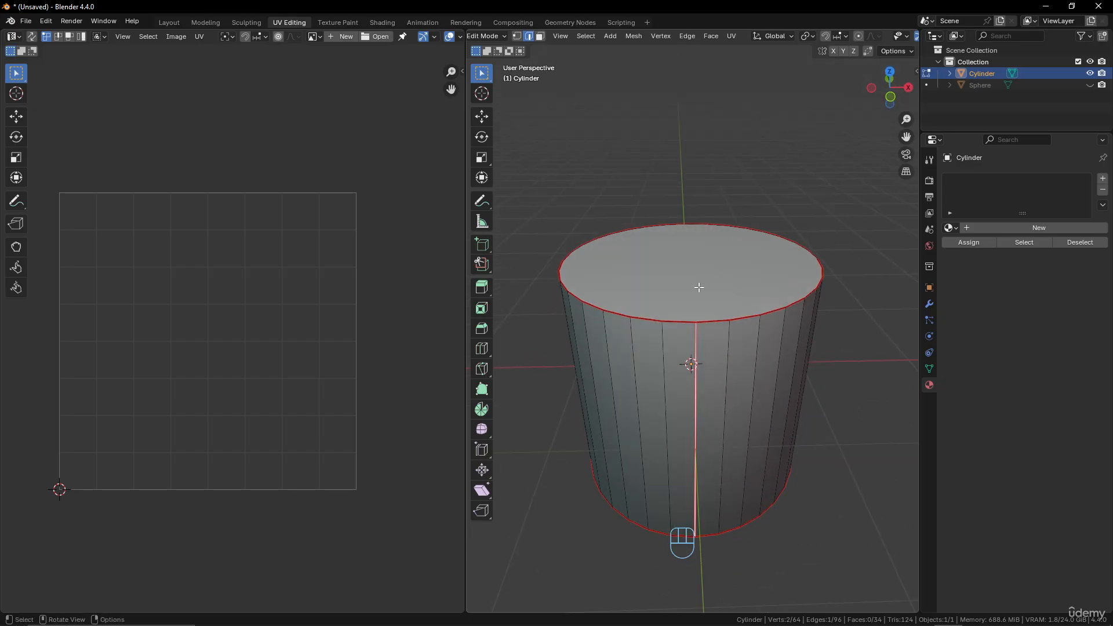
{"action": "right_click", "coordinate": [690, 362]}
{"action": "left_click", "coordinate": [687, 361]}
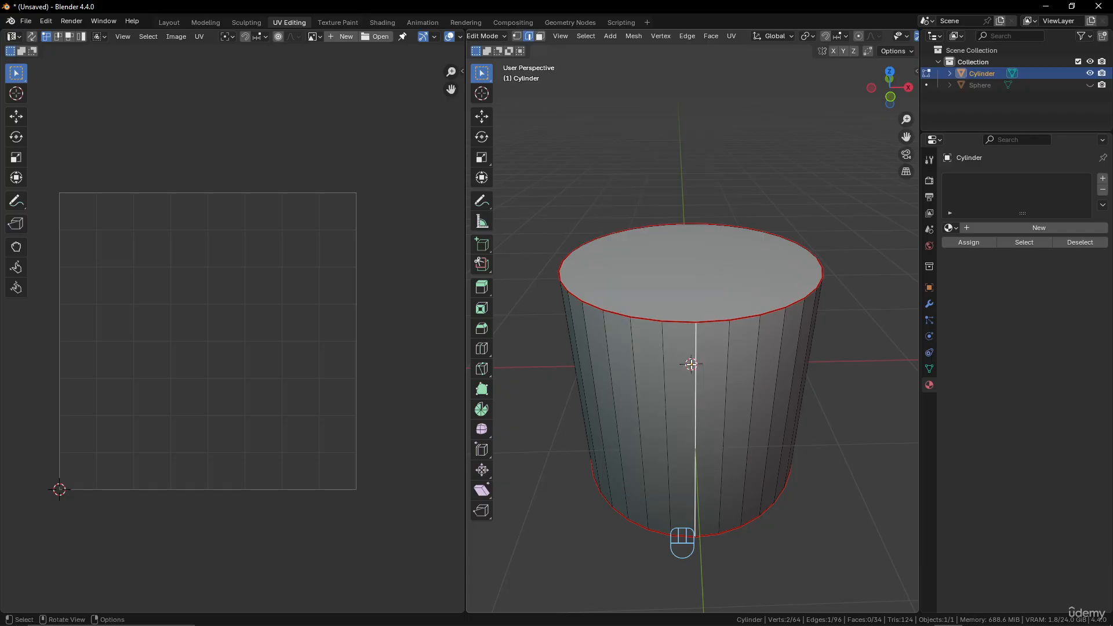
Select the entire cylinder mesh and unwrap it with the Angle Based method.
{"action": "middle_click_drag", "start_coordinate": [689, 363], "coordinate": [725, 365]}
{"action": "key", "text": "a"}
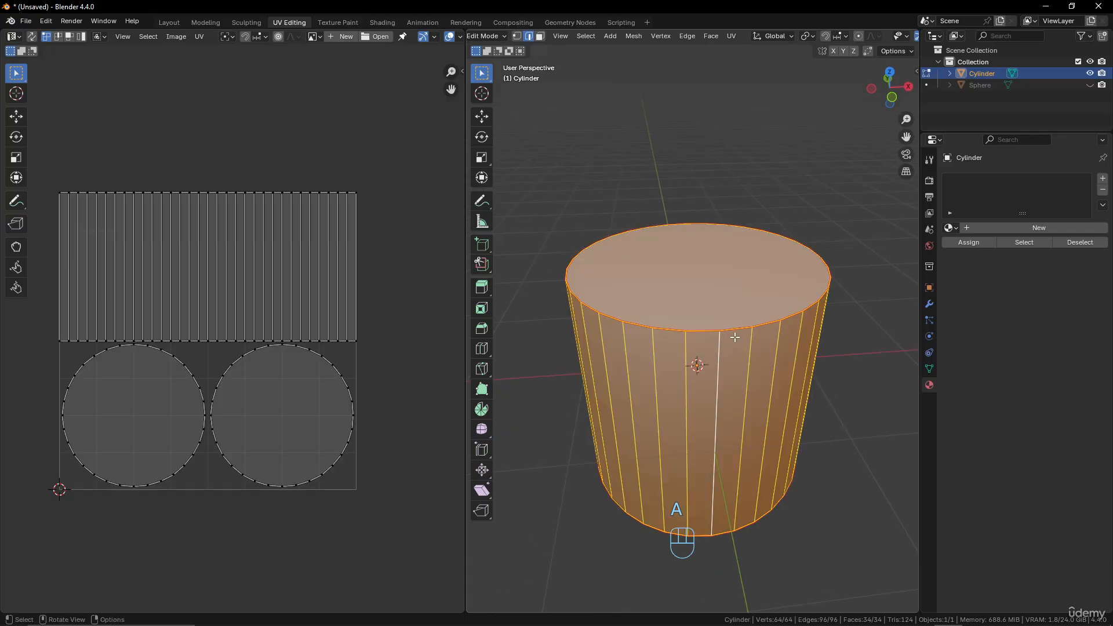
{"action": "right_click", "coordinate": [743, 274]}
{"action": "left_click", "coordinate": [743, 263]}
{"action": "key", "text": "u"}
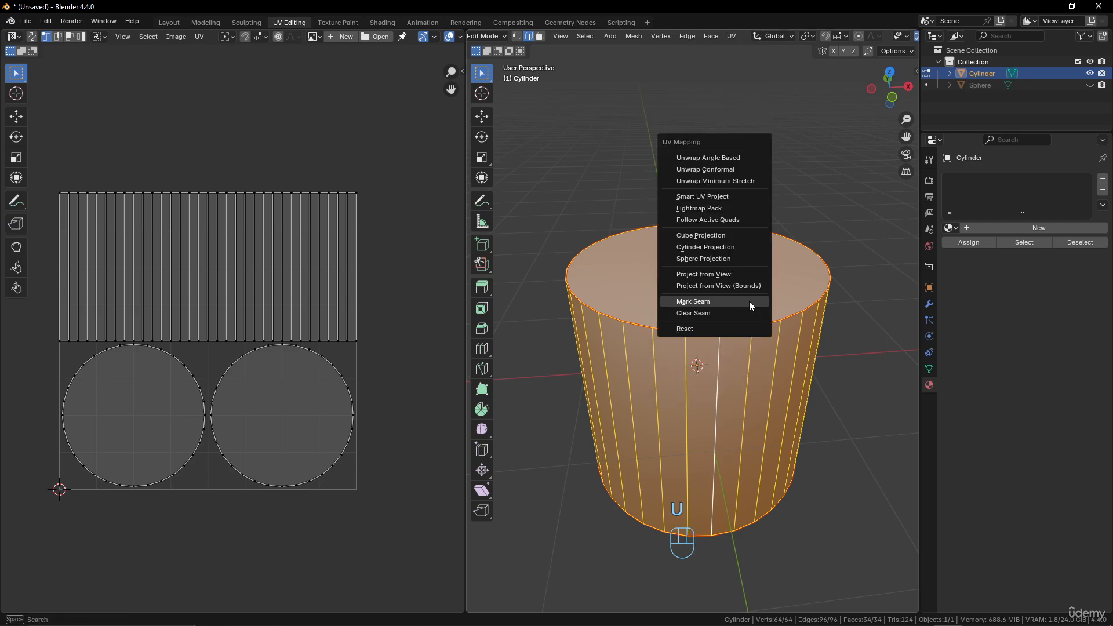
{"action": "left_click", "coordinate": [727, 162]}
{"action": "scroll", "coordinate": [321, 458], "scroll_direction": "up", "scroll_amount": 3}
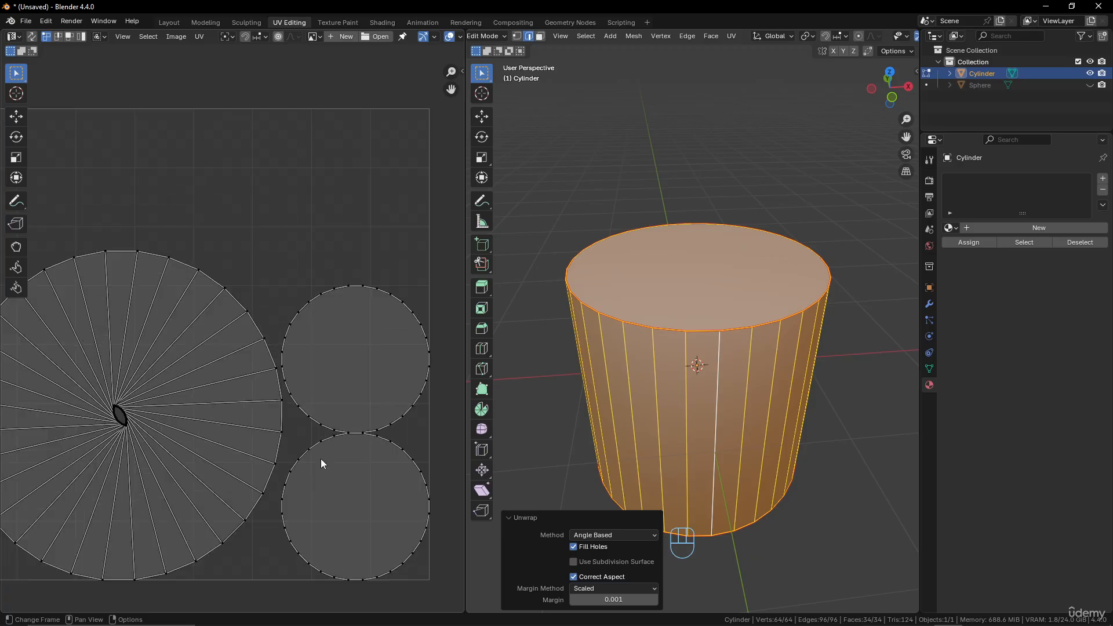
Select the cylinder's bottom and top cap faces in turn to match them with their UV islands, and reselect the whole mesh.
{"action": "key", "text": "3"}
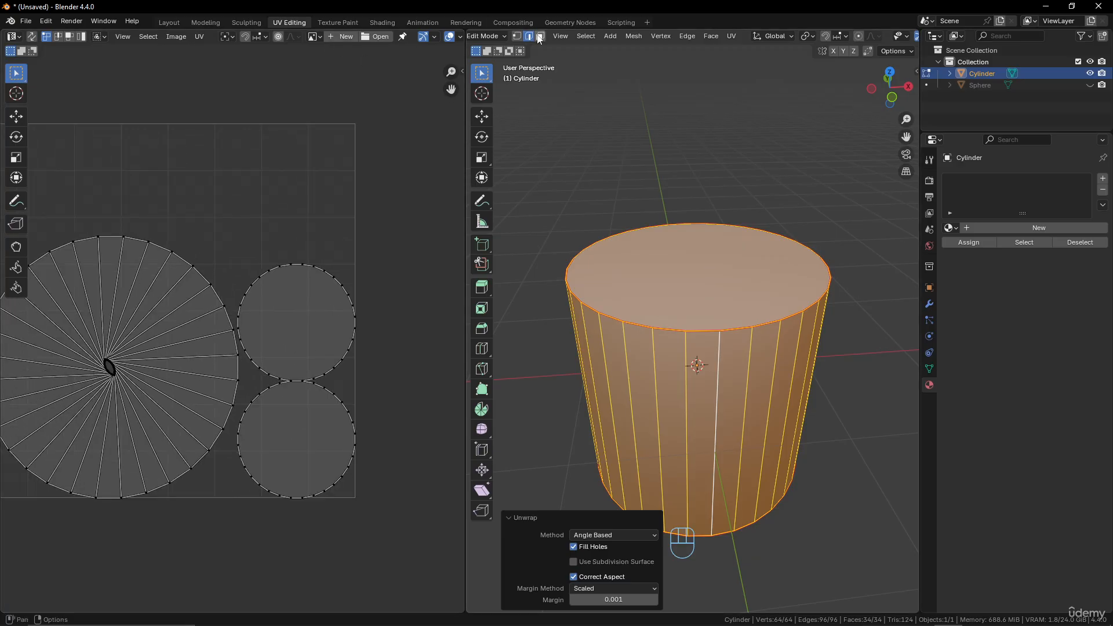
{"action": "left_click", "coordinate": [709, 273]}
{"action": "middle_click_drag", "start_coordinate": [709, 273], "coordinate": [733, 287]}
{"action": "left_click", "coordinate": [732, 348]}
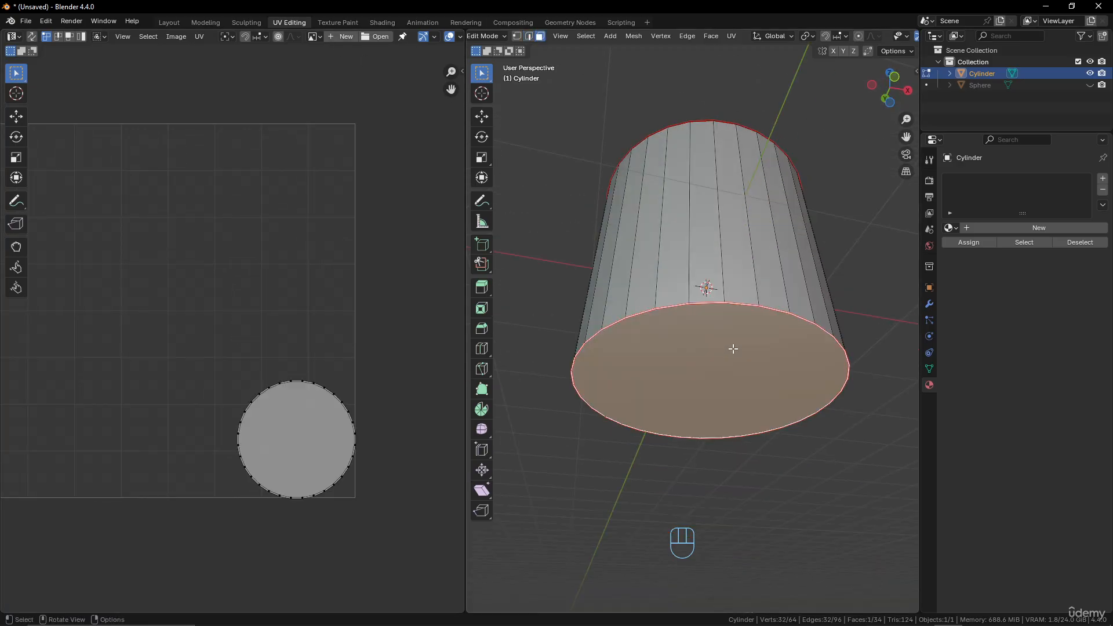
{"action": "middle_click_drag", "start_coordinate": [732, 348], "coordinate": [726, 344]}
{"action": "left_click", "coordinate": [709, 283]}
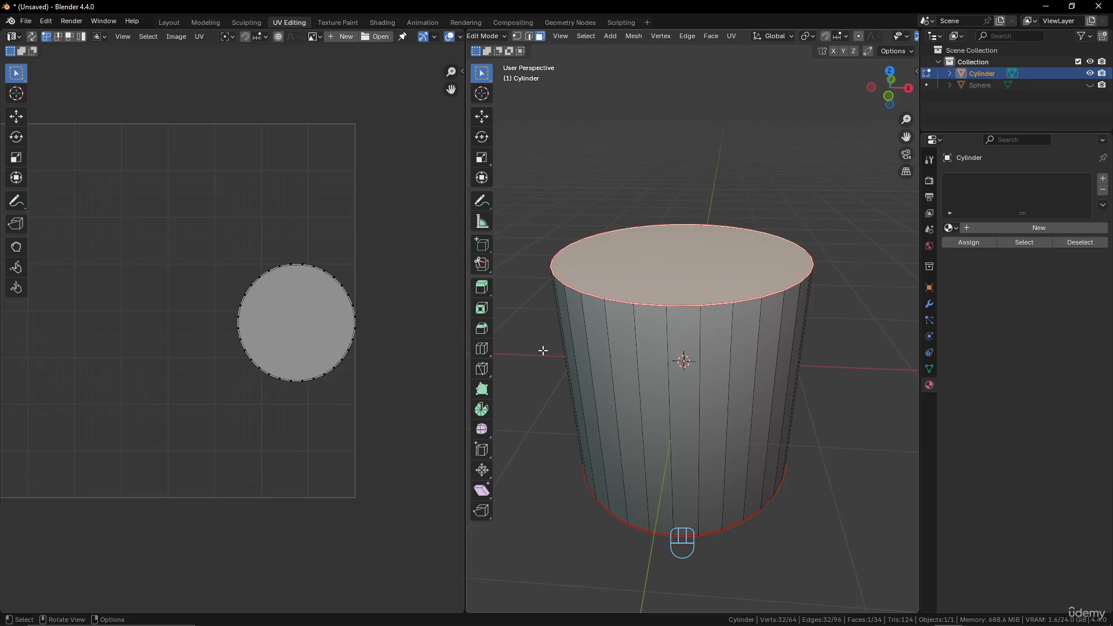
{"action": "key", "text": "a"}
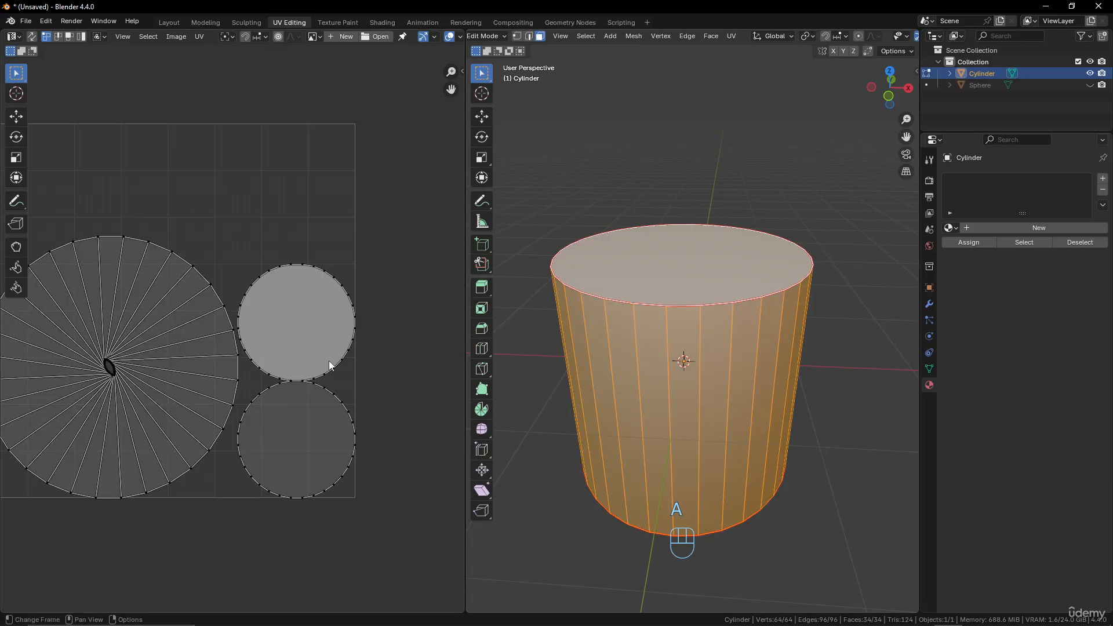
{"action": "middle_click_drag", "start_coordinate": [702, 412], "coordinate": [747, 419]}
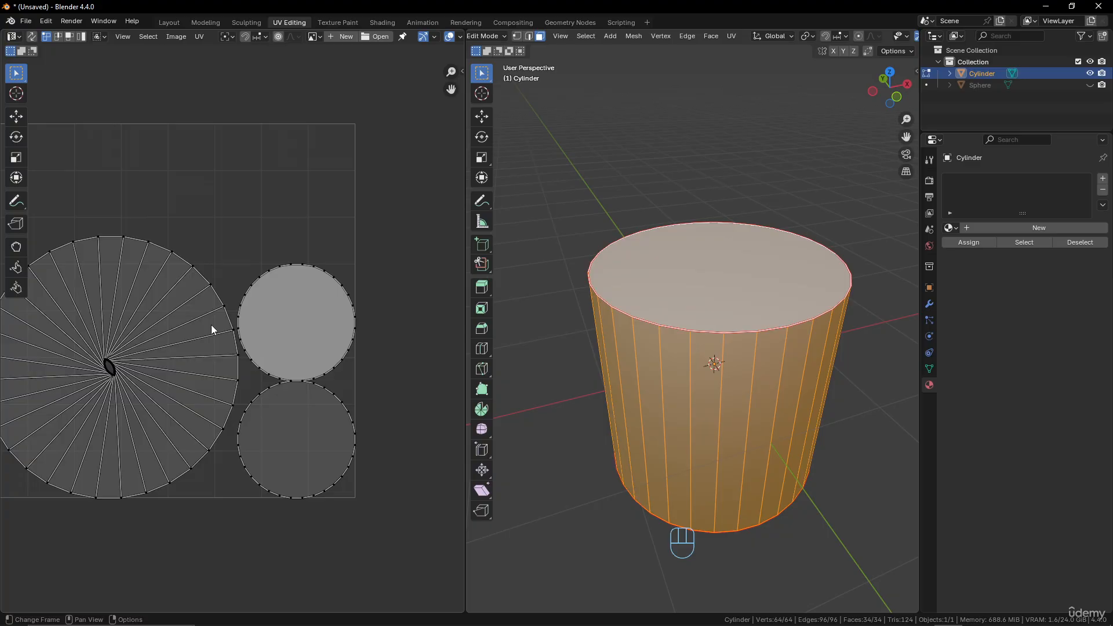
Select a single vertical edge on the cylinder's side and mark it as a seam, clearing and re-marking it once.
{"action": "middle_click_drag", "start_coordinate": [727, 296], "coordinate": [715, 249]}
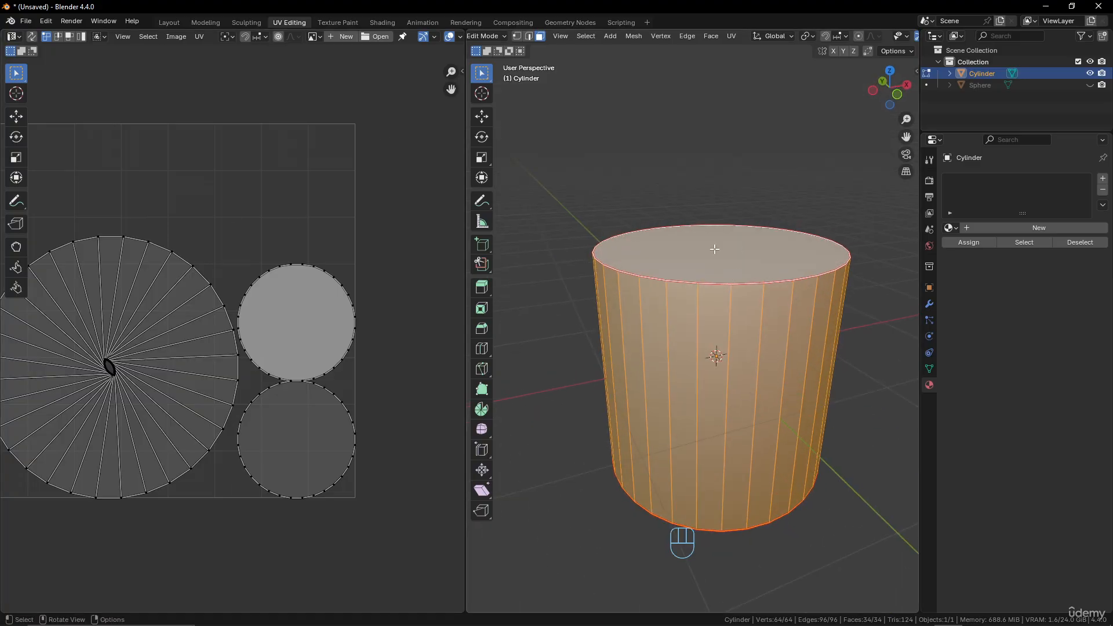
{"action": "middle_click_drag", "start_coordinate": [748, 299], "coordinate": [732, 391]}
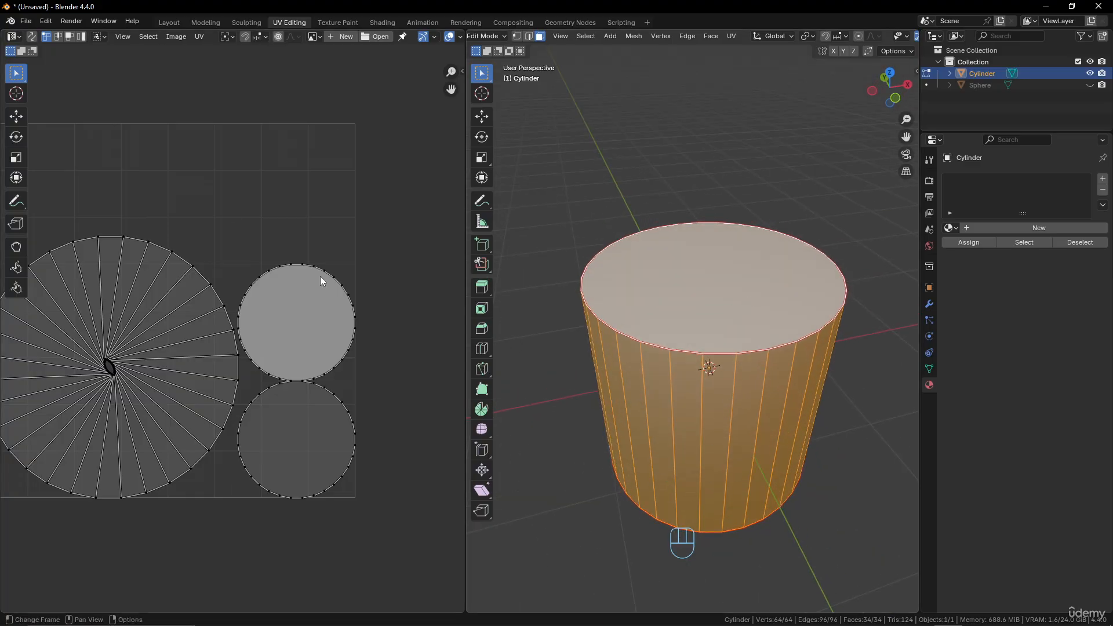
{"action": "left_click", "coordinate": [721, 390]}
{"action": "left_click", "coordinate": [528, 35]}
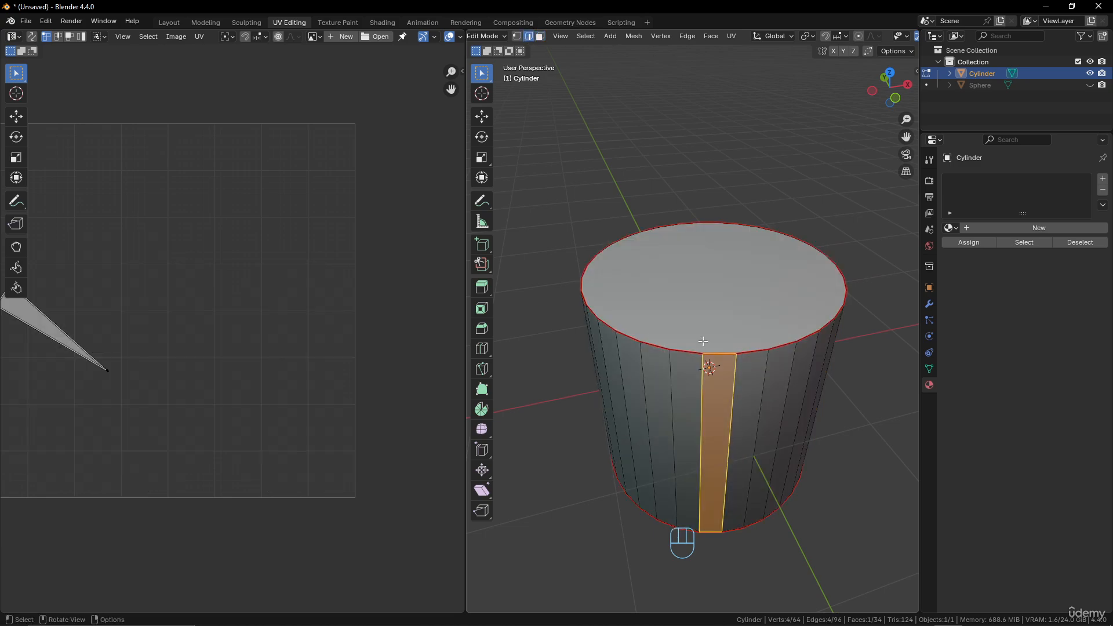
{"action": "left_click", "coordinate": [734, 382]}
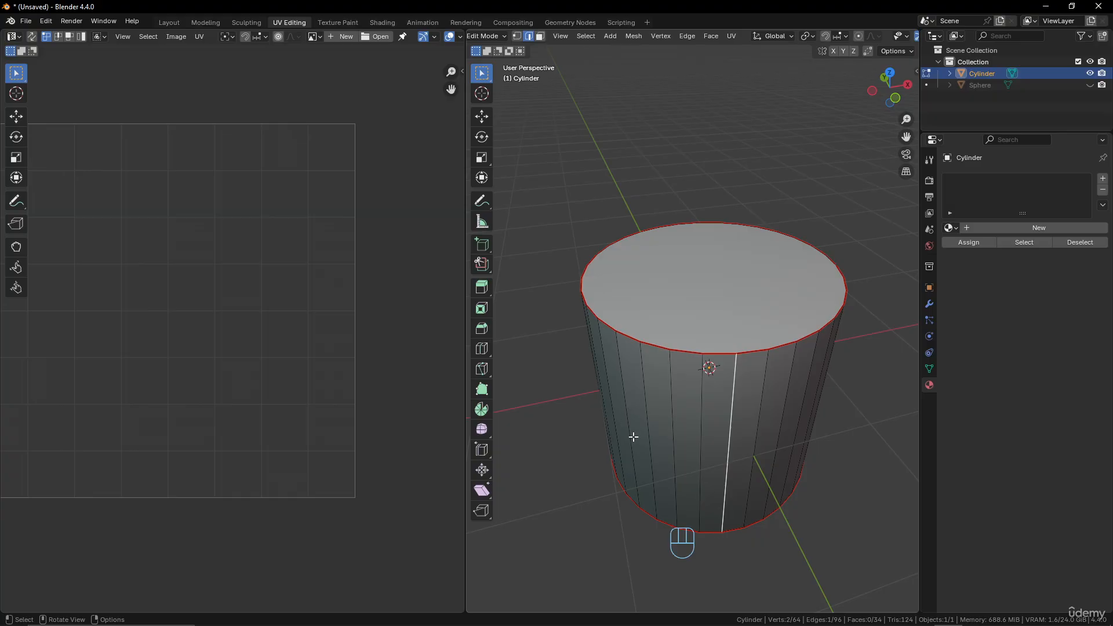
{"action": "right_click", "coordinate": [762, 366]}
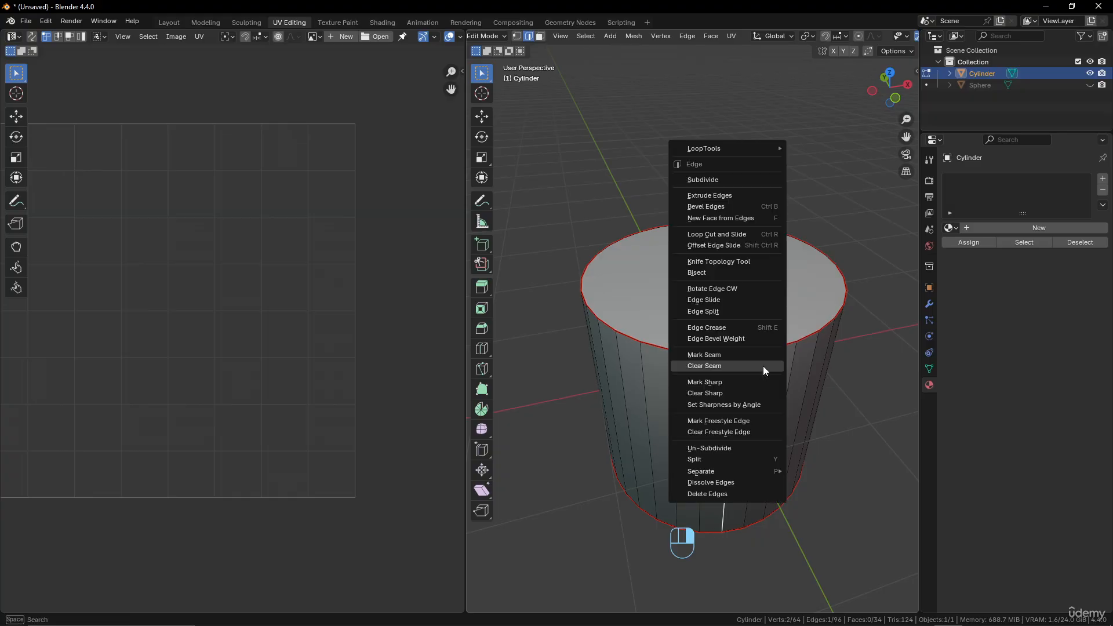
{"action": "left_click", "coordinate": [760, 359]}
{"action": "right_click", "coordinate": [766, 389]}
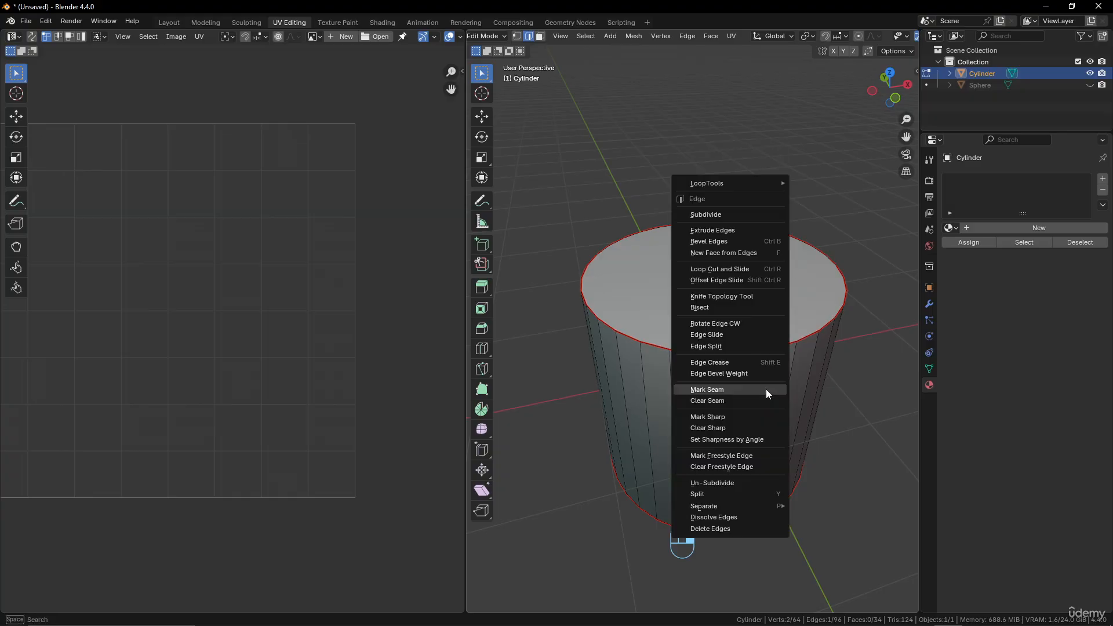
{"action": "left_click", "coordinate": [766, 403]}
{"action": "right_click", "coordinate": [736, 379]}
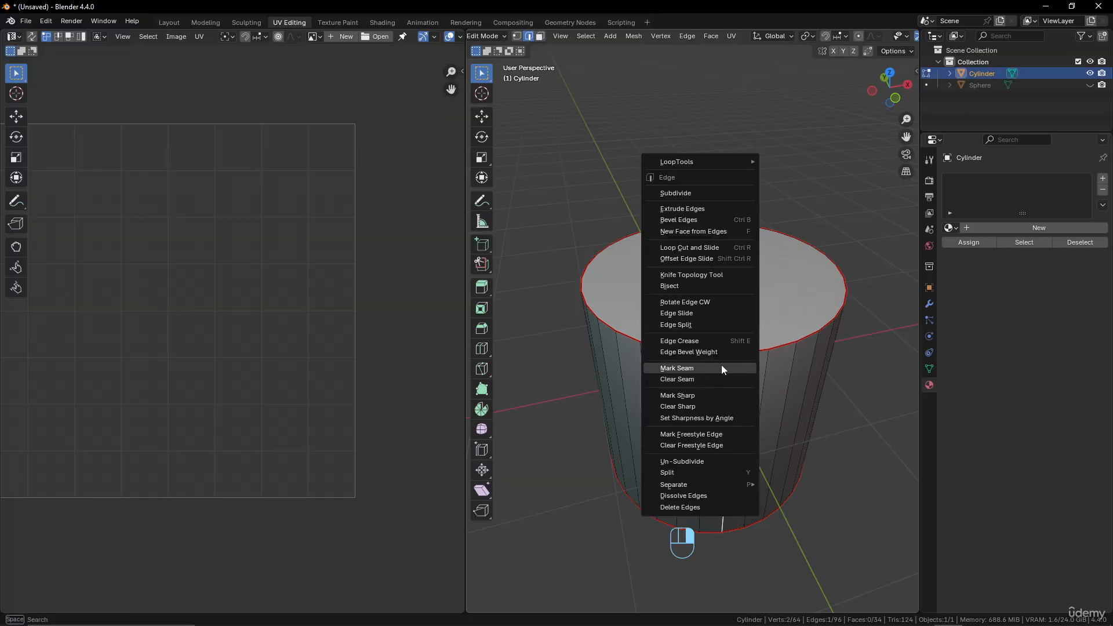
{"action": "left_click", "coordinate": [721, 363]}
Select the entire cylinder mesh and unwrap it with the Angle Based method using the new side seam.
{"action": "key", "text": "a"}
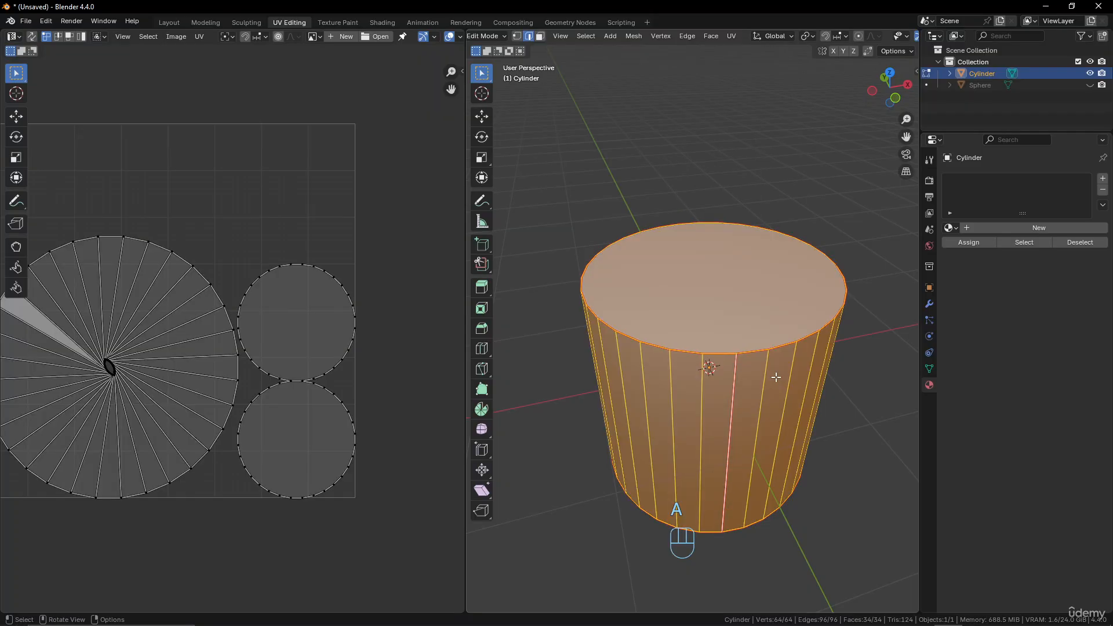
{"action": "key", "text": "u"}
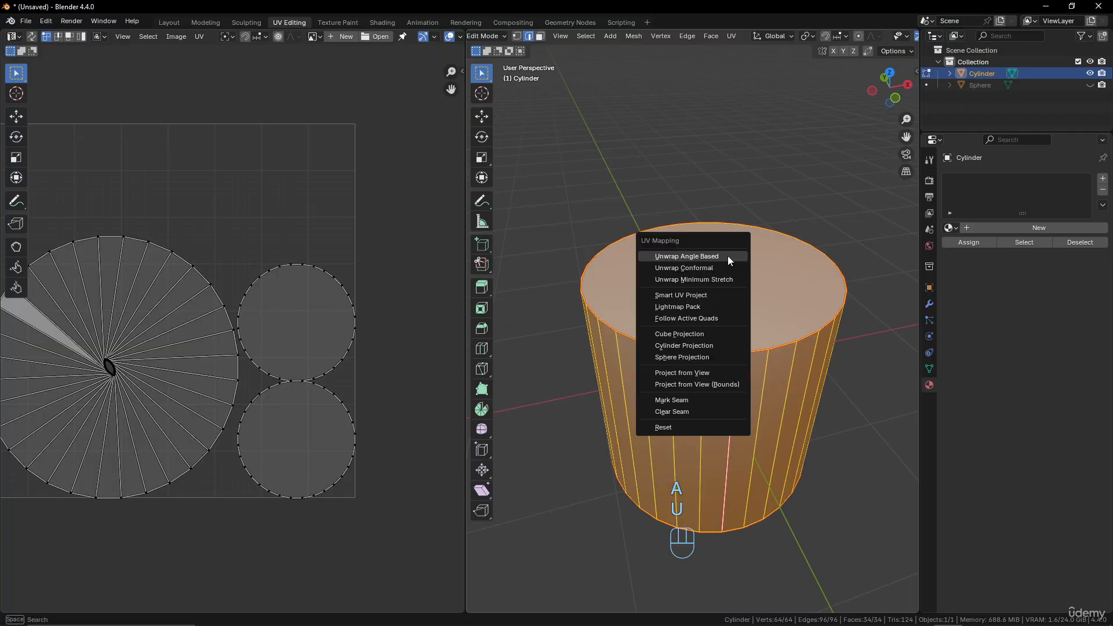
{"action": "left_click", "coordinate": [724, 256]}
{"action": "scroll", "coordinate": [262, 361], "scroll_direction": "down", "scroll_amount": 3}
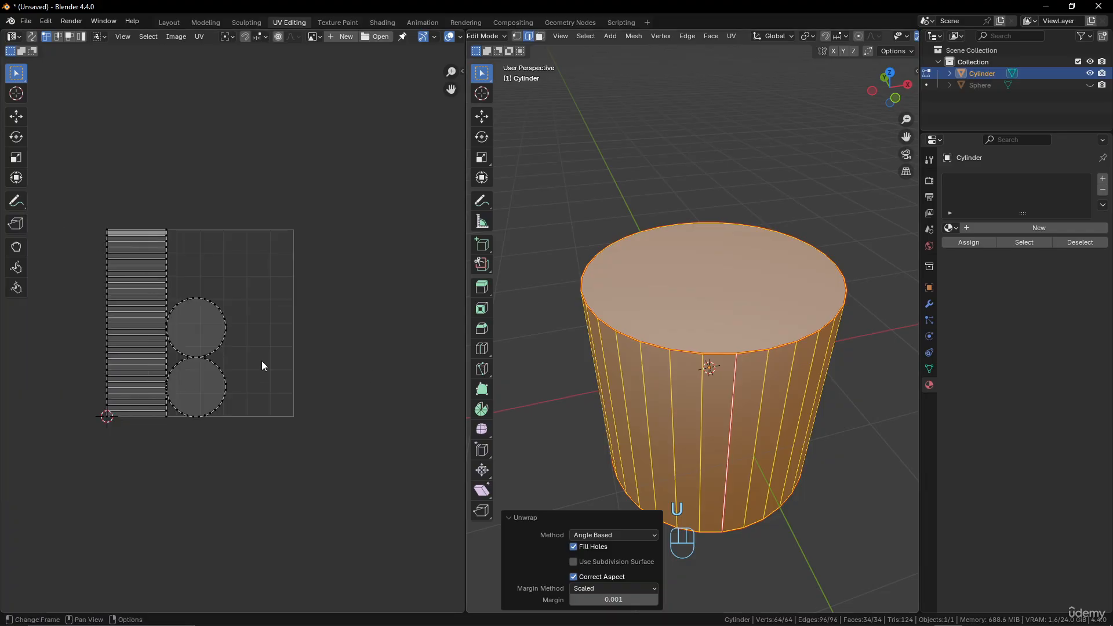
{"action": "scroll", "coordinate": [333, 373], "scroll_direction": "up", "scroll_amount": 2}
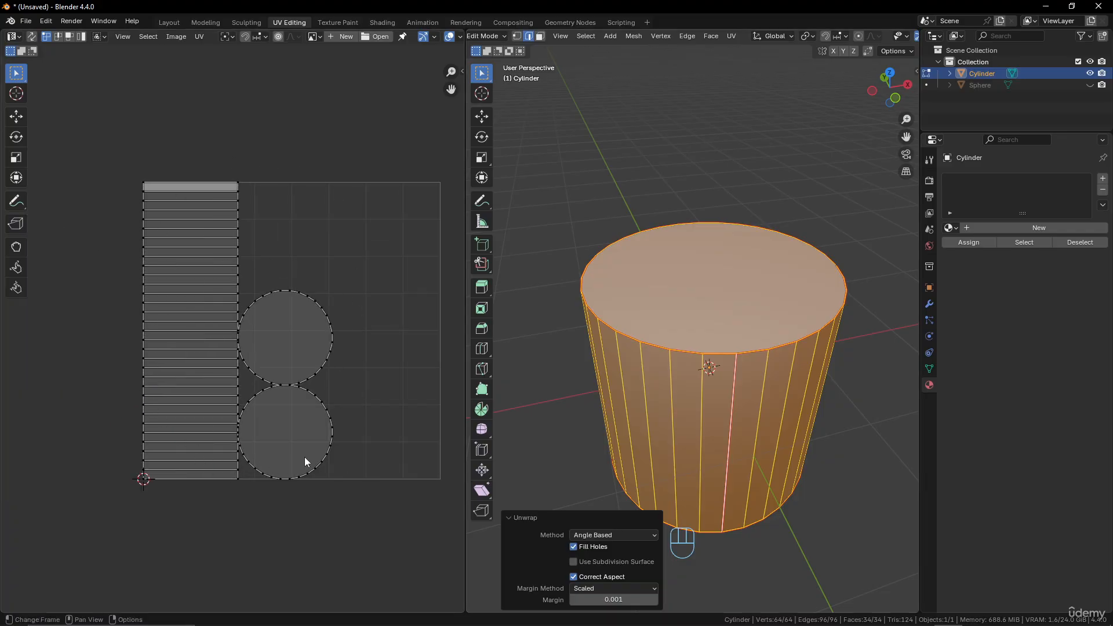
Move the upper circular cap island to the upper right of the UV square and enlarge it.
{"action": "left_click", "coordinate": [327, 316]}
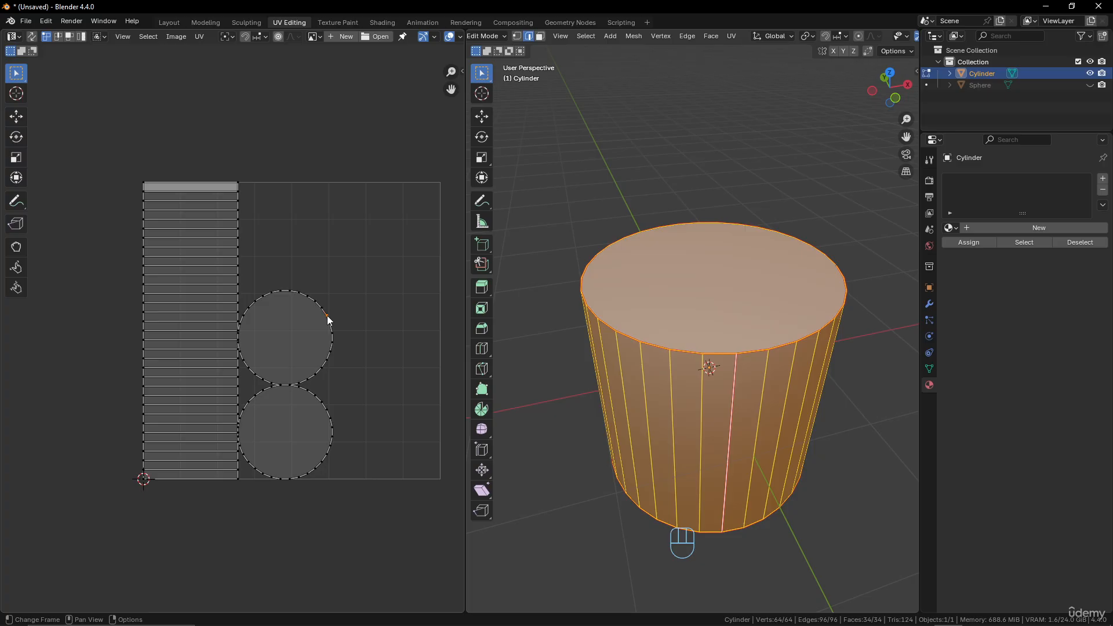
{"action": "key", "text": "l"}
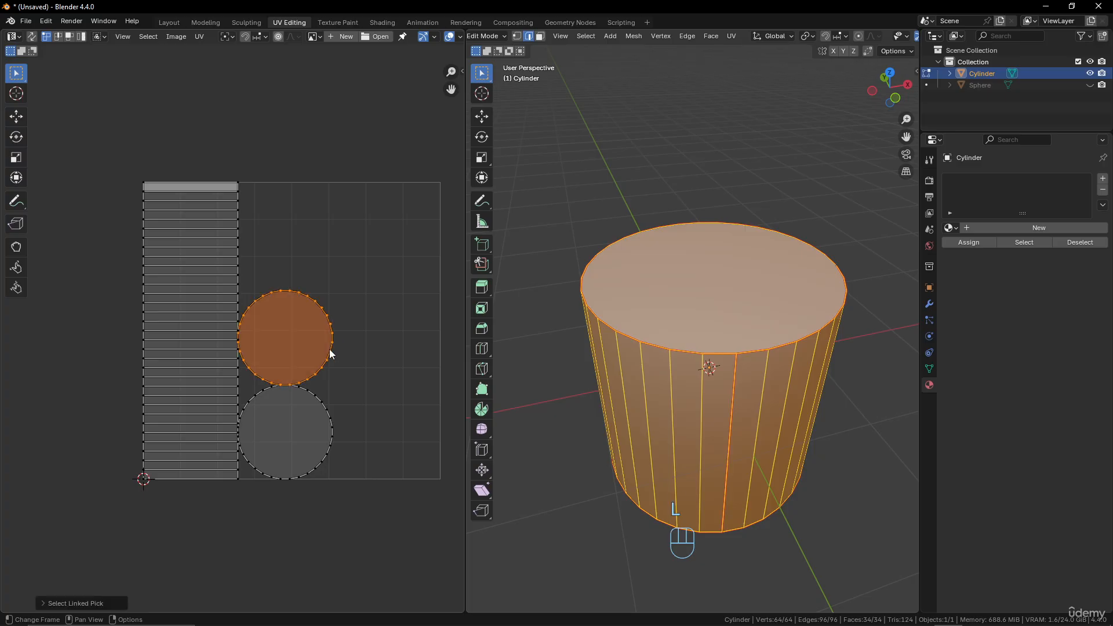
{"action": "key", "text": "g"}
{"action": "left_click", "coordinate": [408, 273]}
{"action": "key", "text": "s"}
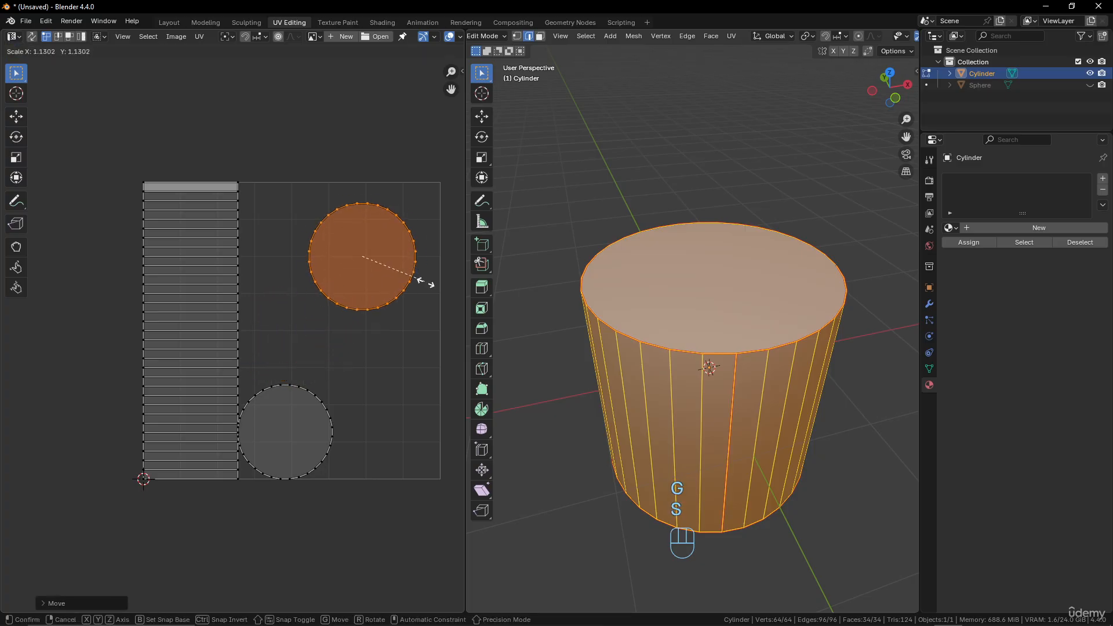
{"action": "left_click", "coordinate": [447, 291]}
Enlarge the other circular cap island to about the same size and place it directly below the first one.
{"action": "left_click", "coordinate": [313, 394]}
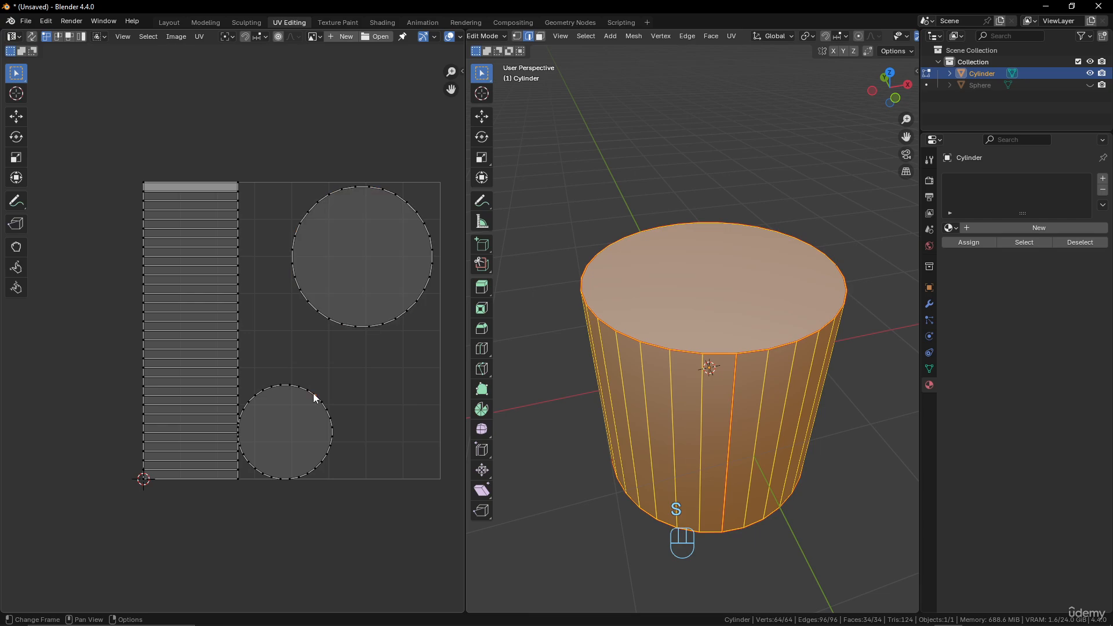
{"action": "key", "text": "l"}
{"action": "key", "text": "s"}
{"action": "left_click", "coordinate": [362, 417]}
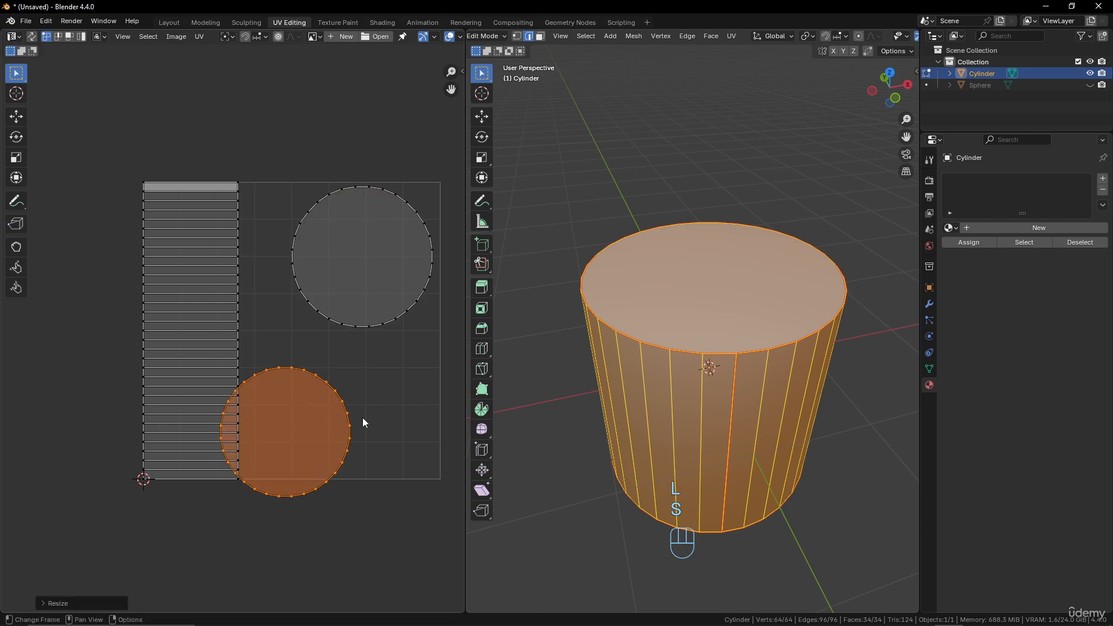
{"action": "key", "text": "g"}
{"action": "left_click", "coordinate": [446, 392]}
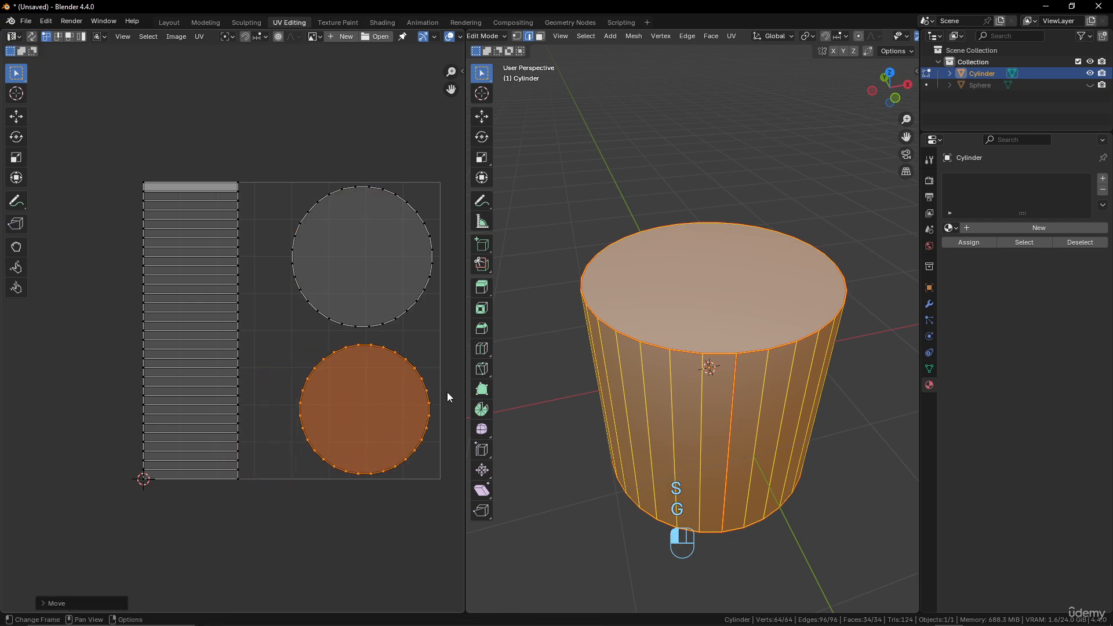
{"action": "key", "text": "s"}
{"action": "left_click", "coordinate": [458, 384]}
{"action": "key", "text": "g"}
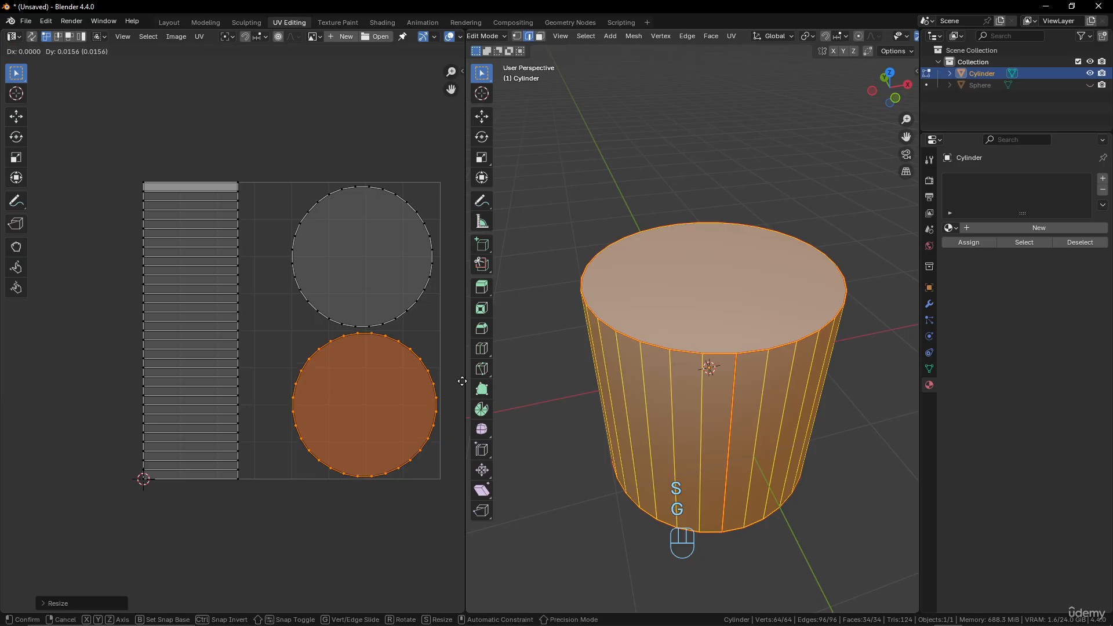
{"action": "left_click", "coordinate": [462, 381]}
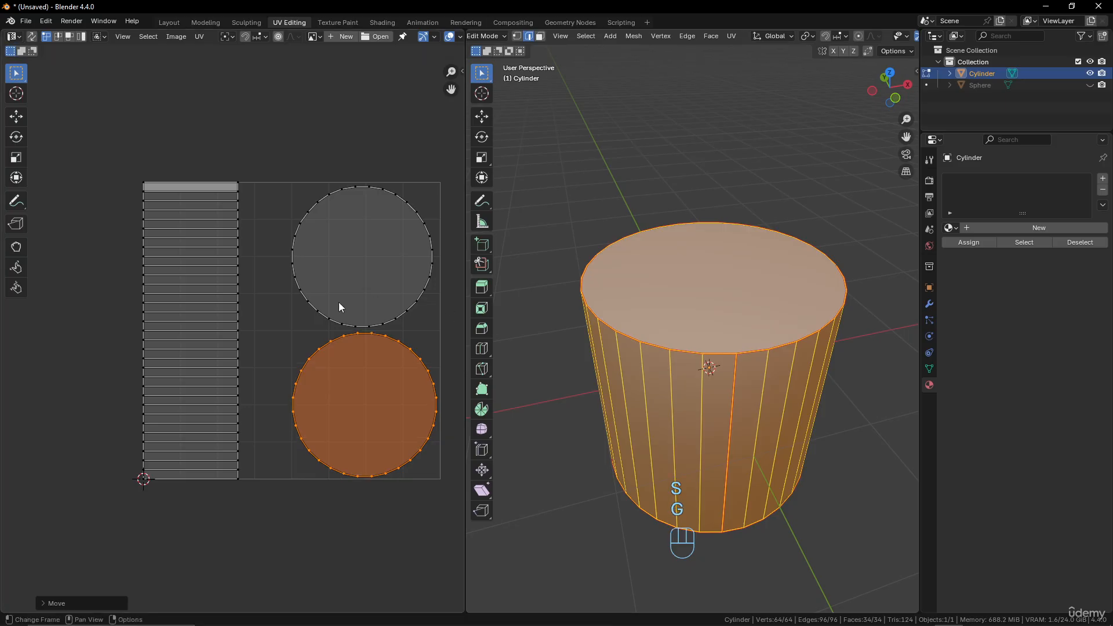
Widen the cylinder's side strip island along X only and move it horizontally back inside the UV square.
{"action": "left_click", "coordinate": [235, 321]}
{"action": "key", "text": "l"}
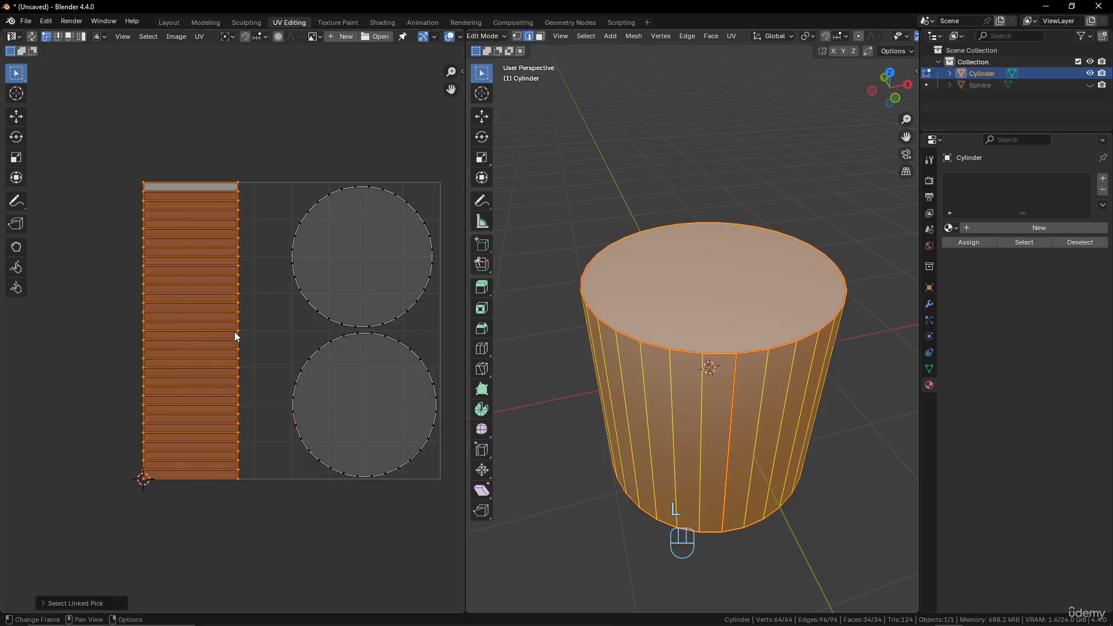
{"action": "key", "text": "s"}
{"action": "key", "text": "y"}
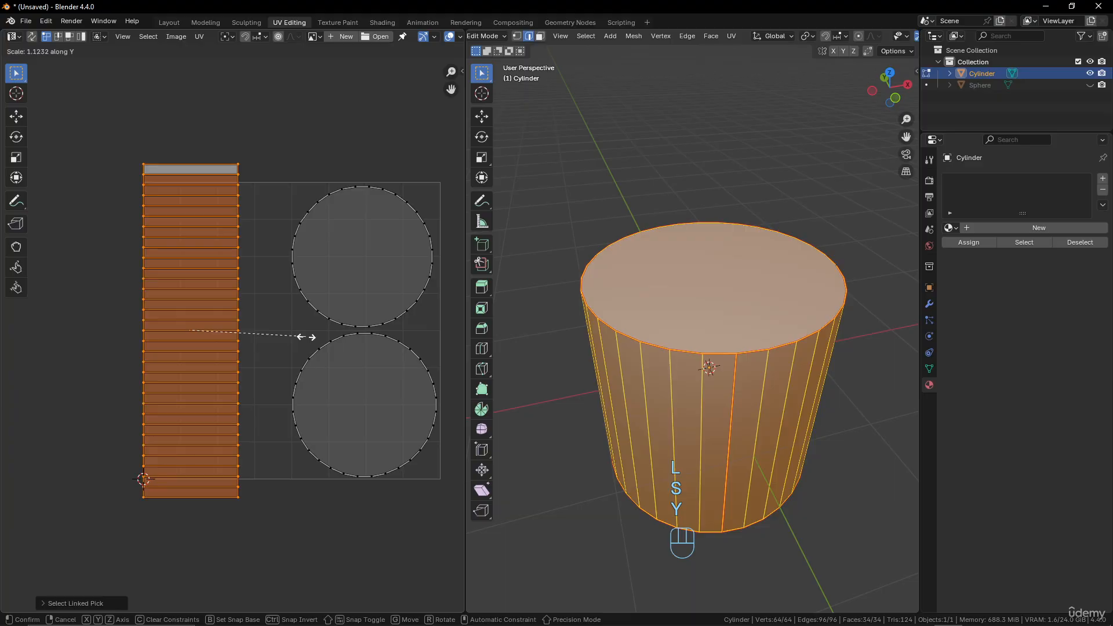
{"action": "key", "text": "x"}
{"action": "left_click", "coordinate": [324, 336]}
{"action": "key", "text": "g"}
{"action": "key", "text": "x"}
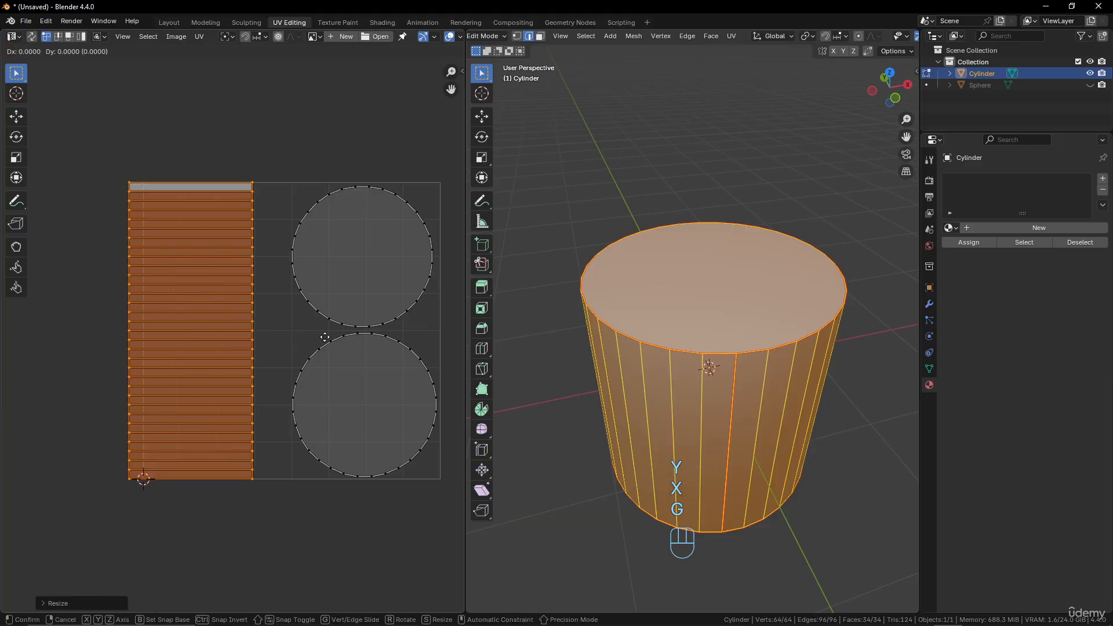
{"action": "left_click", "coordinate": [350, 341]}
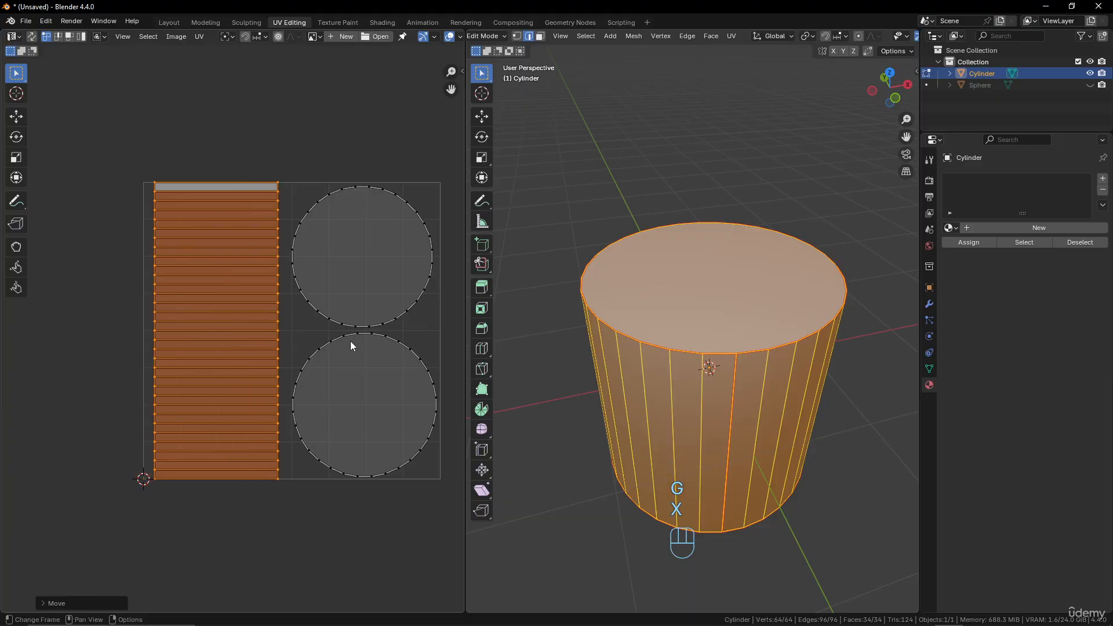
Nudge the side strip island slightly along X and widen it a little more toward the cap islands.
{"action": "key", "text": "g"}
{"action": "key", "text": "x"}
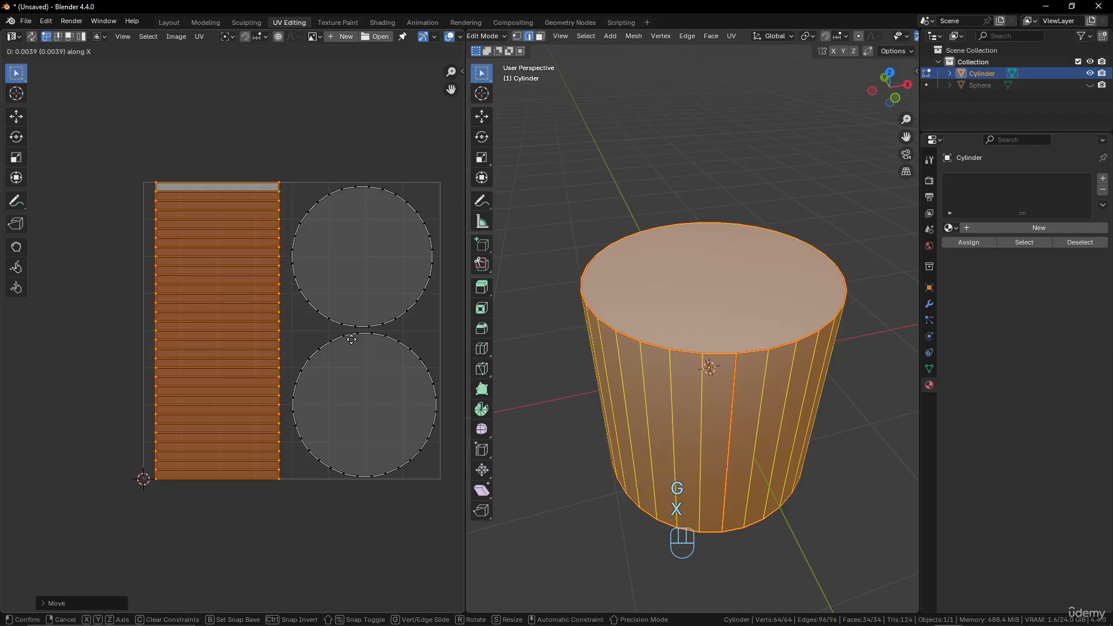
{"action": "left_click", "coordinate": [351, 339]}
{"action": "key", "text": "s"}
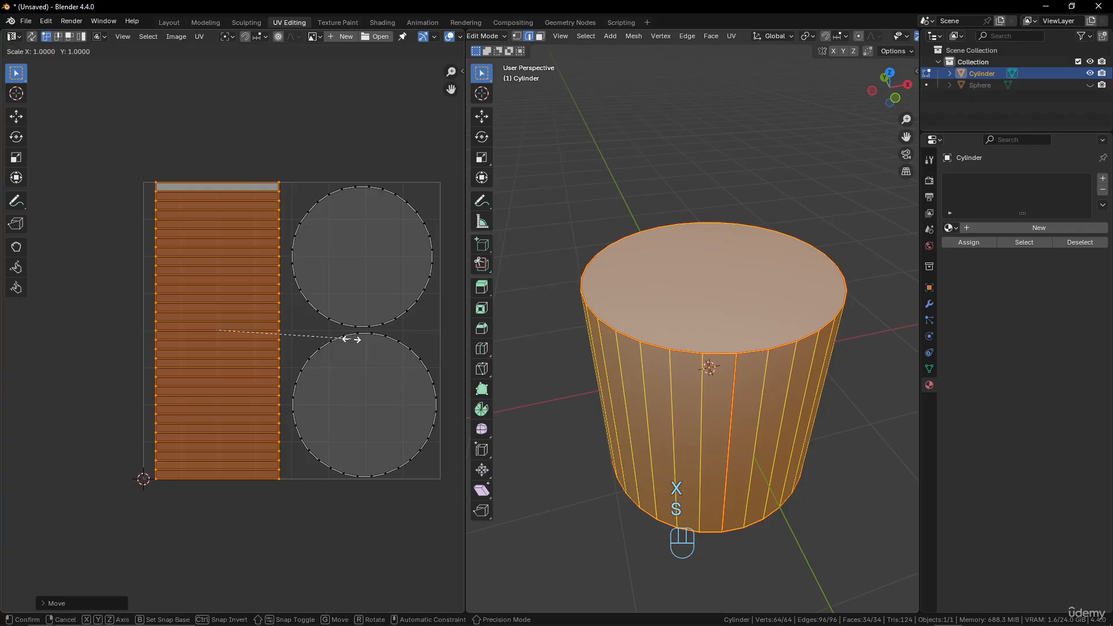
{"action": "key", "text": "x"}
{"action": "left_click", "coordinate": [363, 338]}
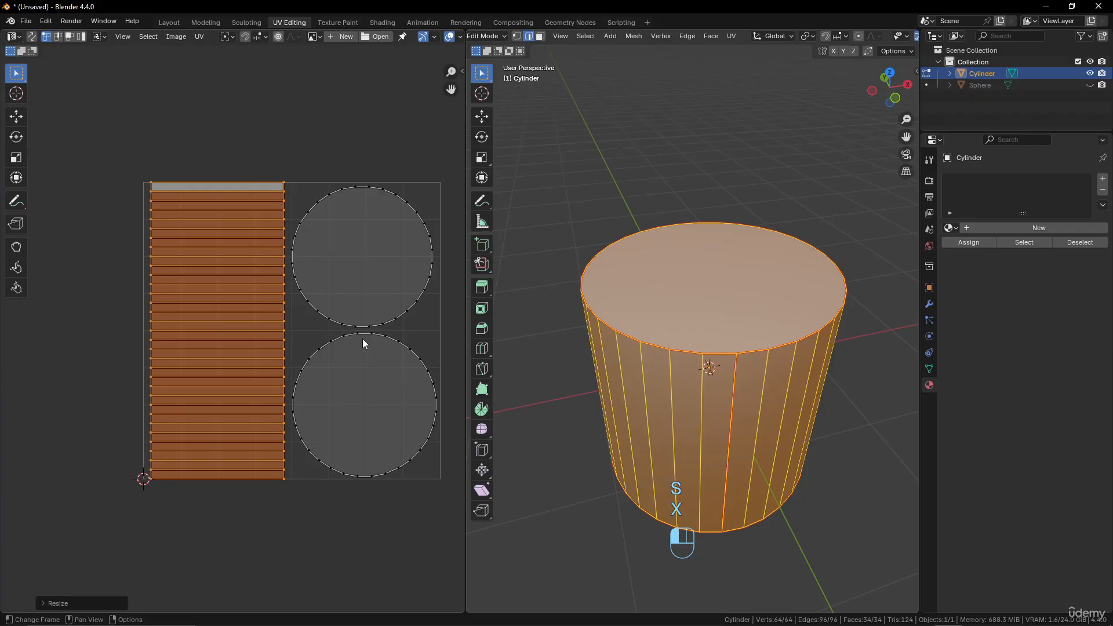
Rotate all UV islands together by 90° and shift them slightly to fit inside the UV square.
{"action": "scroll", "coordinate": [377, 305], "scroll_direction": "down", "scroll_amount": 1}
{"action": "scroll", "coordinate": [376, 306], "scroll_direction": "up", "scroll_amount": 1}
{"action": "key", "text": "a"}
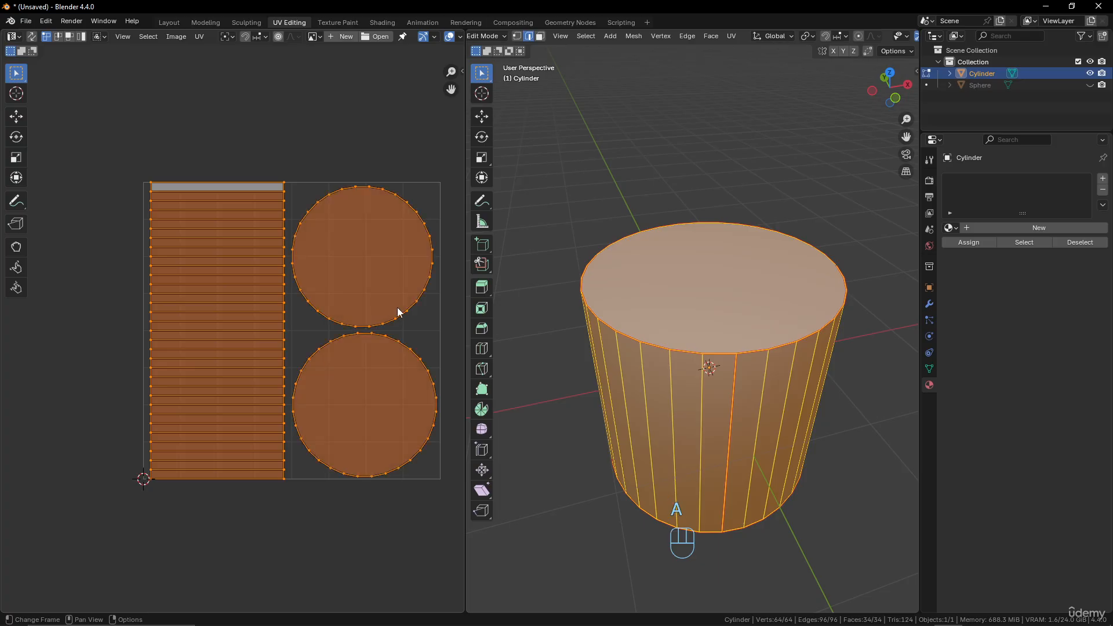
{"action": "key", "text": "r"}
{"action": "key", "text": "KP_9"}
{"action": "key", "text": "KP_0"}
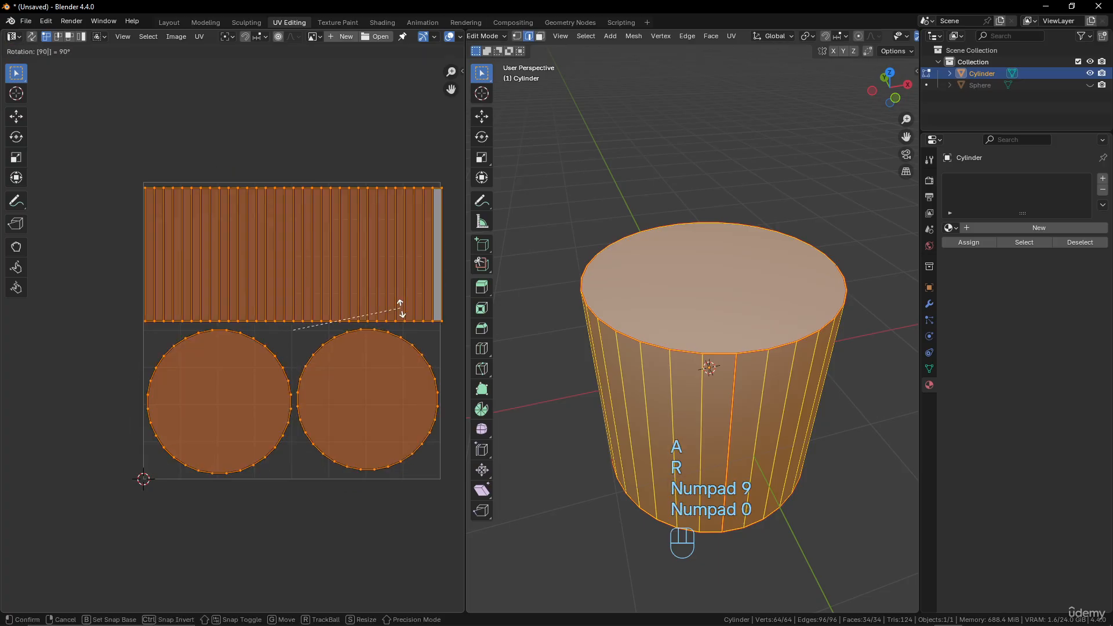
{"action": "left_click", "coordinate": [402, 308]}
{"action": "key", "text": "g"}
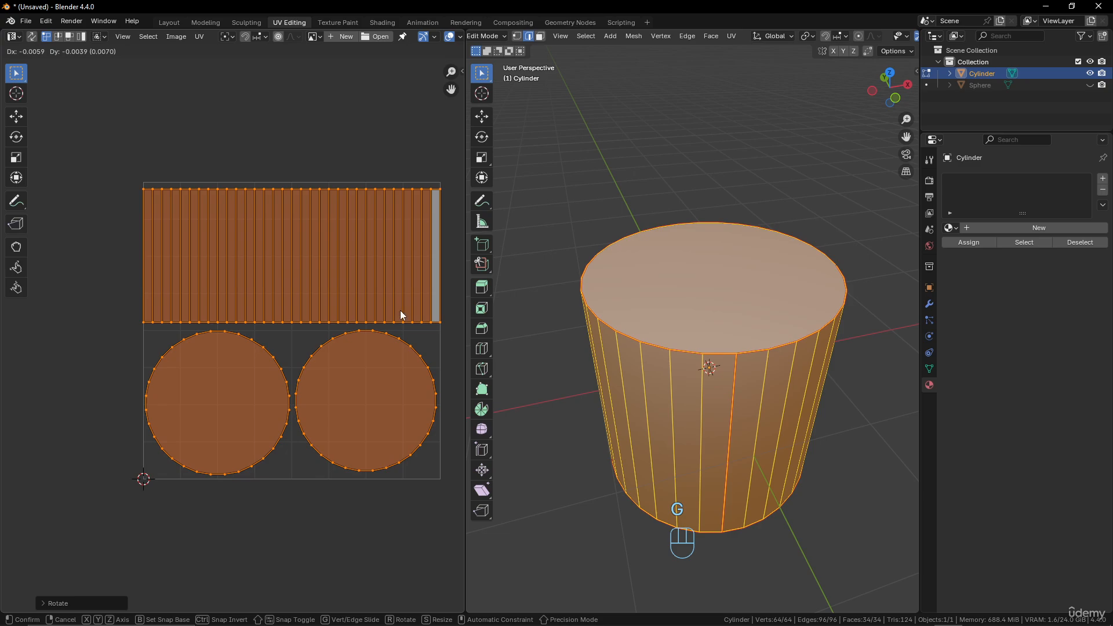
{"action": "left_click", "coordinate": [402, 315]}
{"action": "key", "text": "Tab"}
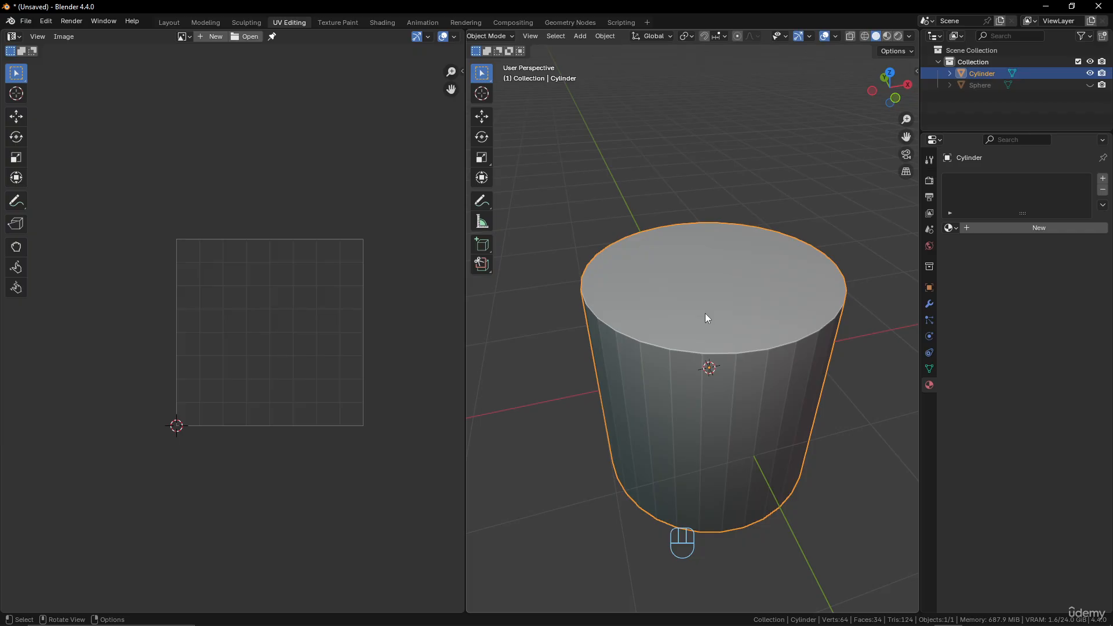
{"action": "key", "text": "Tab"}
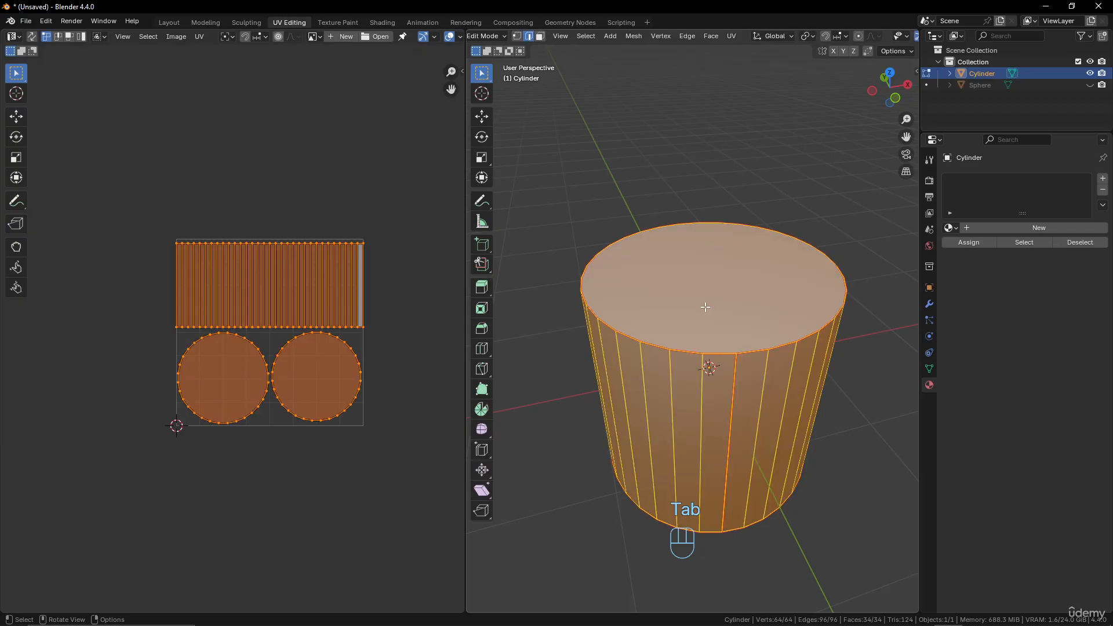
{"action": "right_click", "coordinate": [706, 309]}
{"action": "left_click", "coordinate": [704, 307]}
{"action": "right_click", "coordinate": [735, 304]}
Unwrap the whole cylinder with Smart UV Project using a 66° angle limit and zero island margin, and inspect the split side islands.
{"action": "key", "text": "u"}
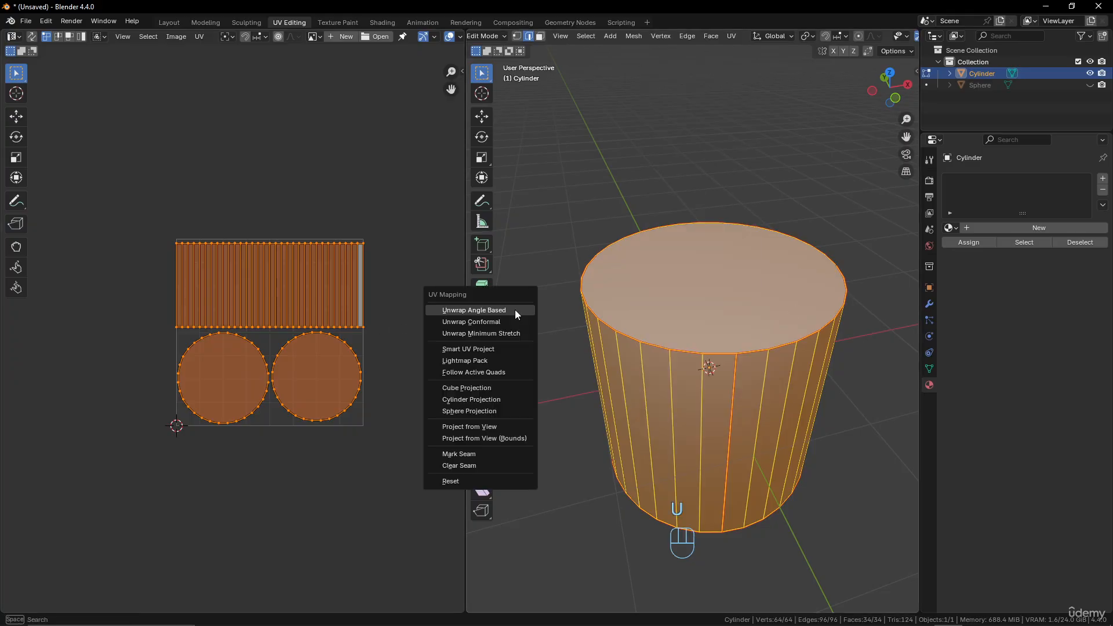
{"action": "left_click", "coordinate": [499, 348]}
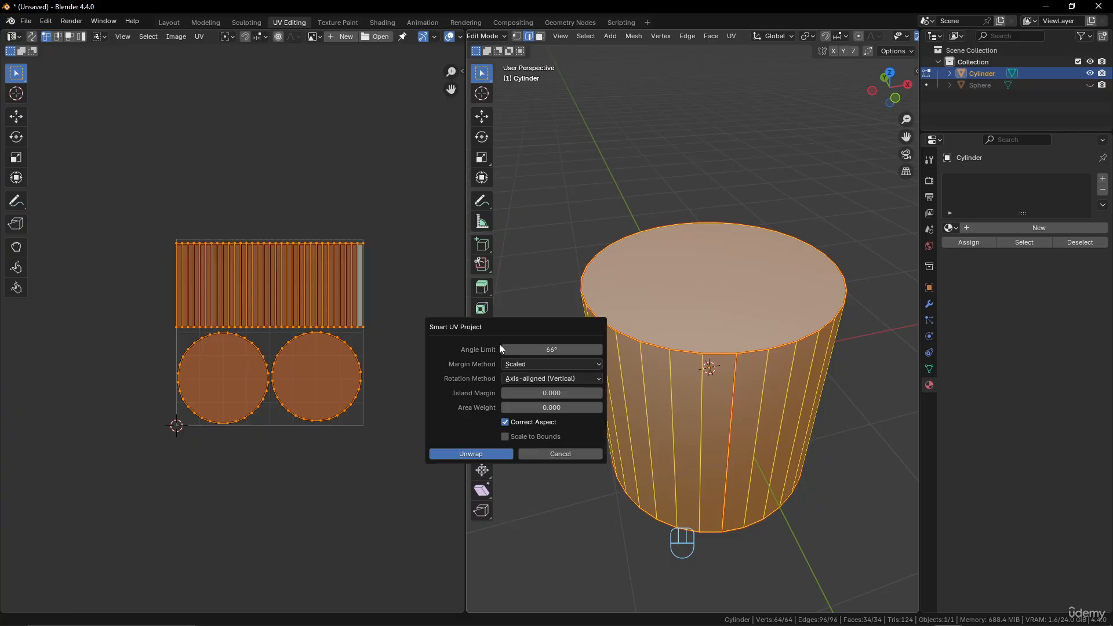
{"action": "left_click", "coordinate": [486, 454]}
{"action": "scroll", "coordinate": [350, 414], "scroll_direction": "up", "scroll_amount": 2}
{"action": "middle_click_drag", "start_coordinate": [362, 392], "coordinate": [335, 385]}
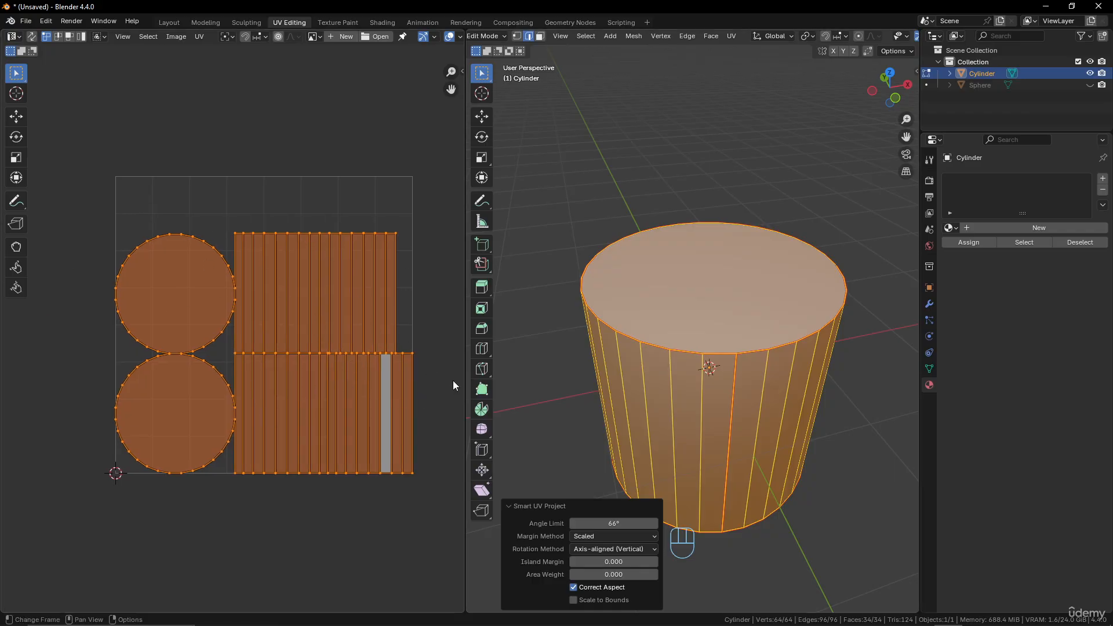
{"action": "scroll", "coordinate": [691, 339], "scroll_direction": "up", "scroll_amount": 2}
{"action": "scroll", "coordinate": [375, 380], "scroll_direction": "up", "scroll_amount": 5}
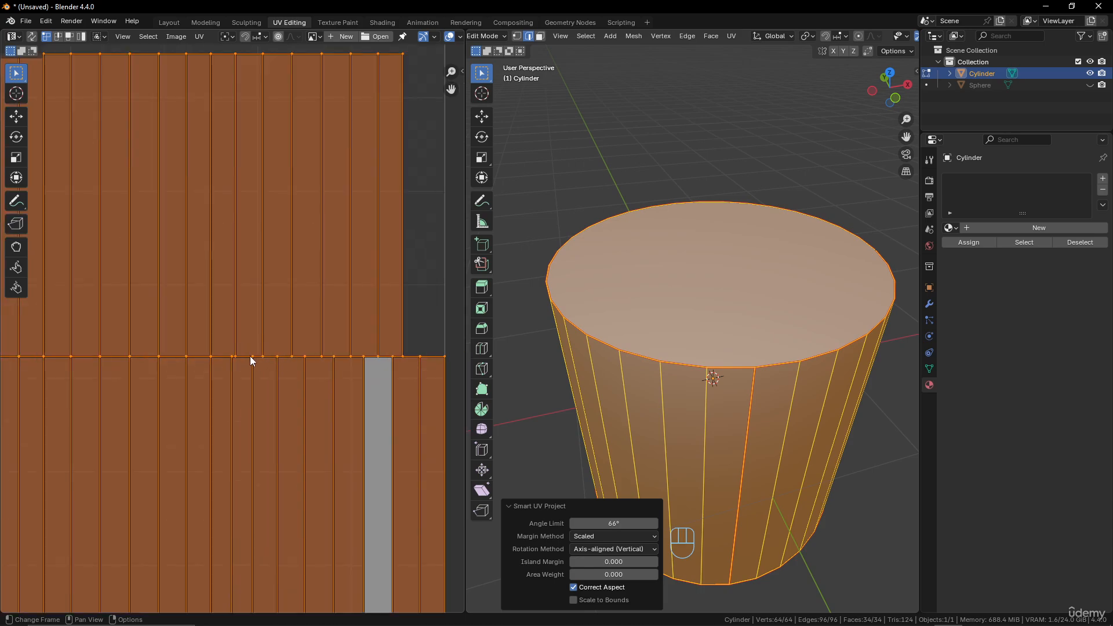
Leave Edit Mode on the cylinder and delete the cylinder from the scene.
{"action": "scroll", "coordinate": [400, 360], "scroll_direction": "down", "scroll_amount": 2}
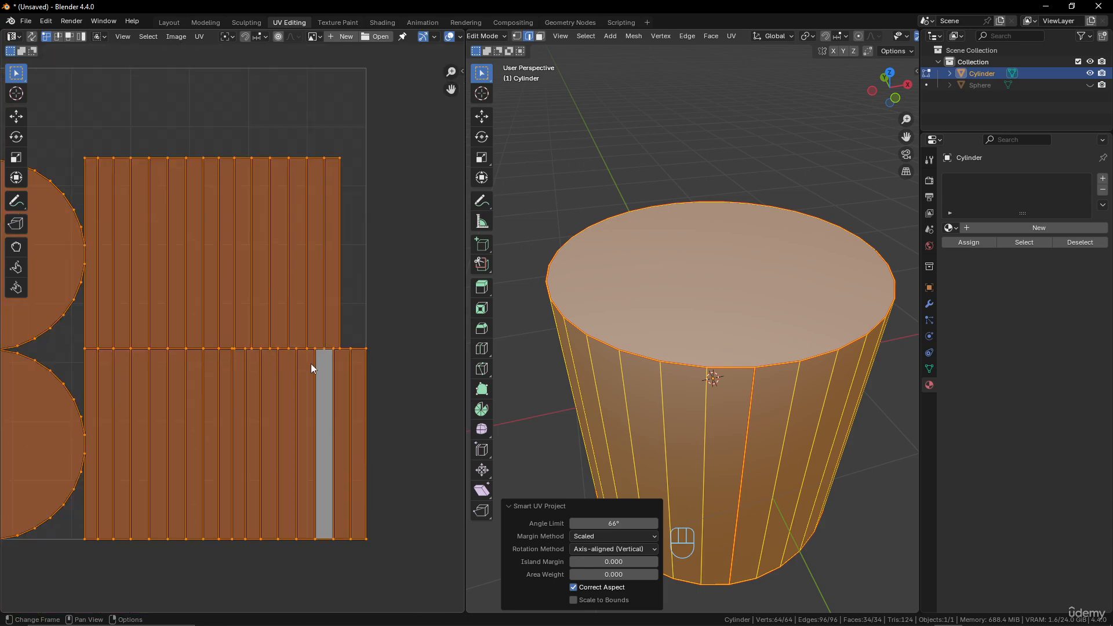
{"action": "scroll", "coordinate": [712, 364], "scroll_direction": "down", "scroll_amount": 4}
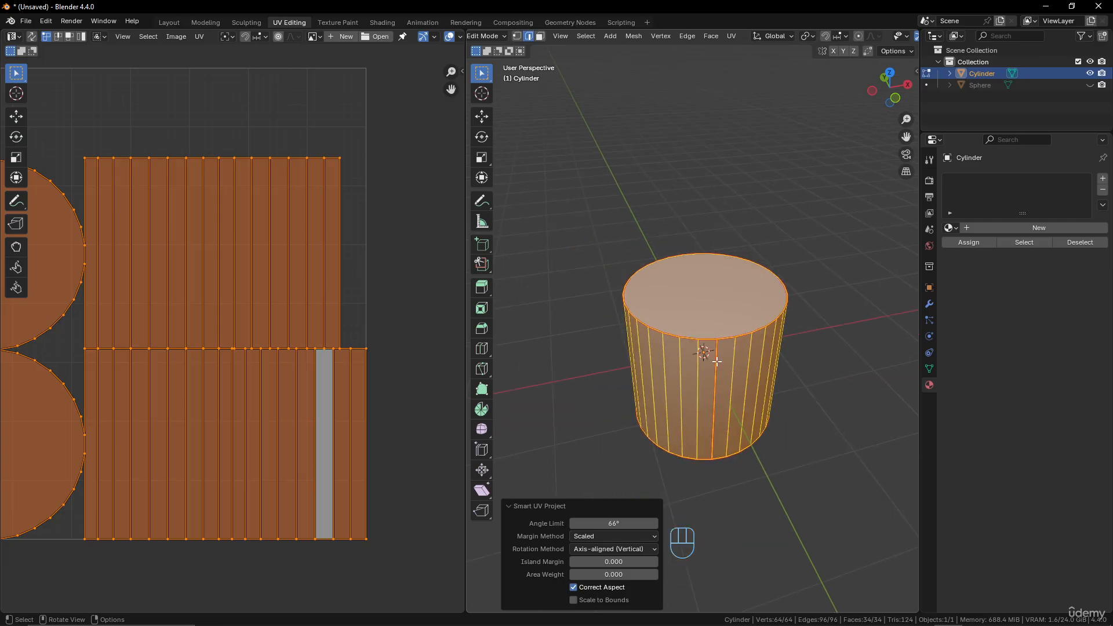
{"action": "middle_click_drag", "start_coordinate": [734, 326], "coordinate": [750, 317]}
{"action": "key", "text": "Tab"}
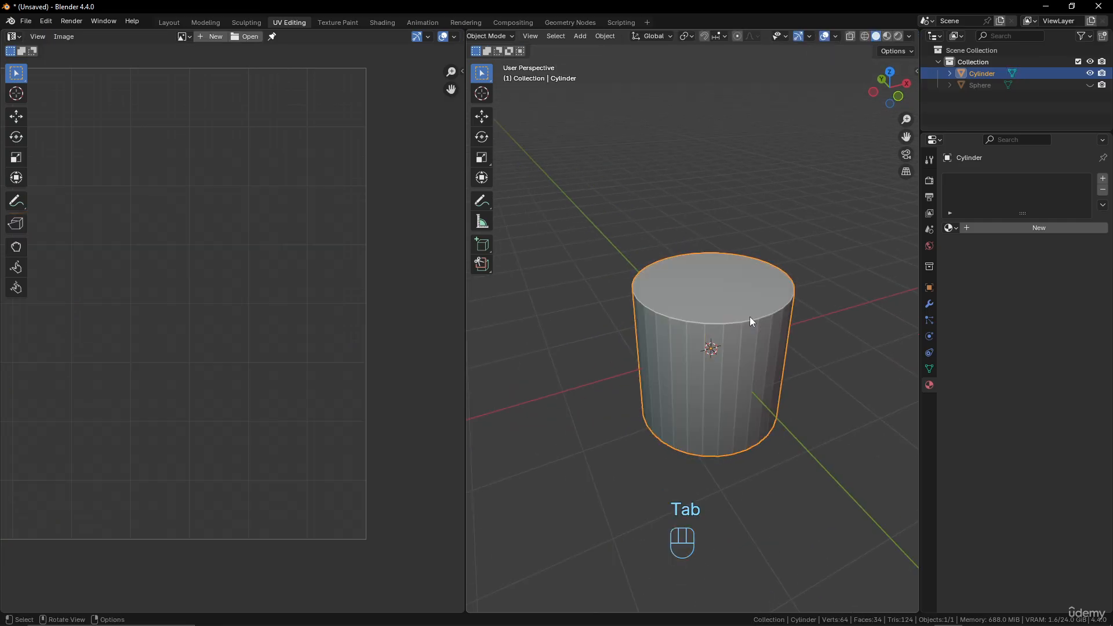
{"action": "scroll", "coordinate": [749, 317], "scroll_direction": "down", "scroll_amount": 3}
{"action": "scroll", "coordinate": [750, 318], "scroll_direction": "down", "scroll_amount": 3}
{"action": "key", "text": "shift+a"}
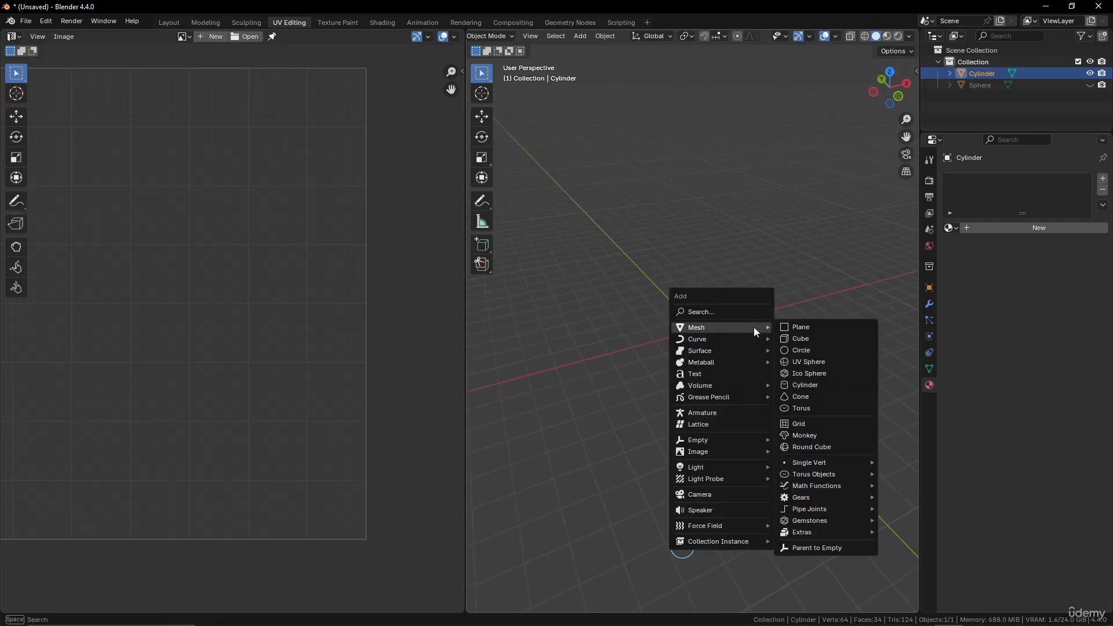
{"action": "key", "text": "x"}
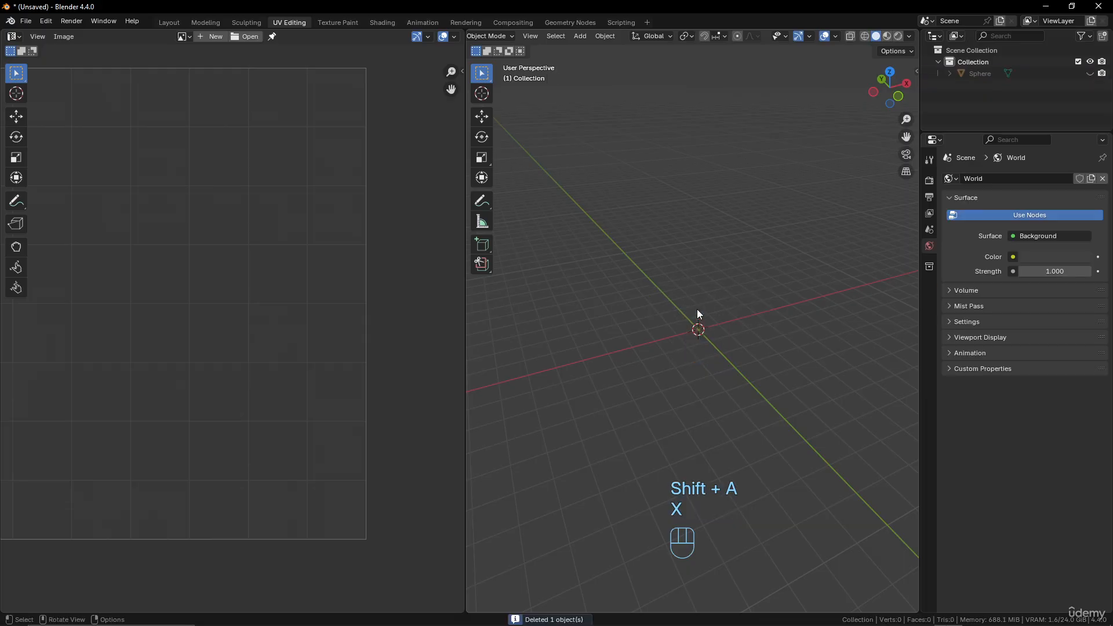
Add an Ico Sphere with 4 subdivisions and a 1 m radius at the world origin.
{"action": "key", "text": "shift+a"}
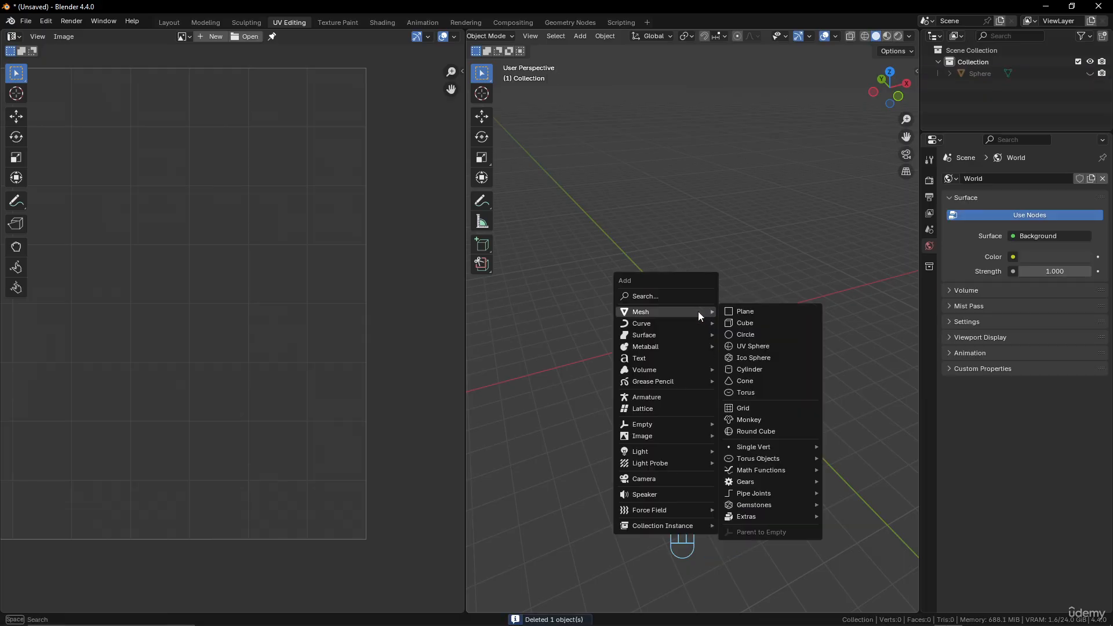
{"action": "left_click", "coordinate": [754, 356]}
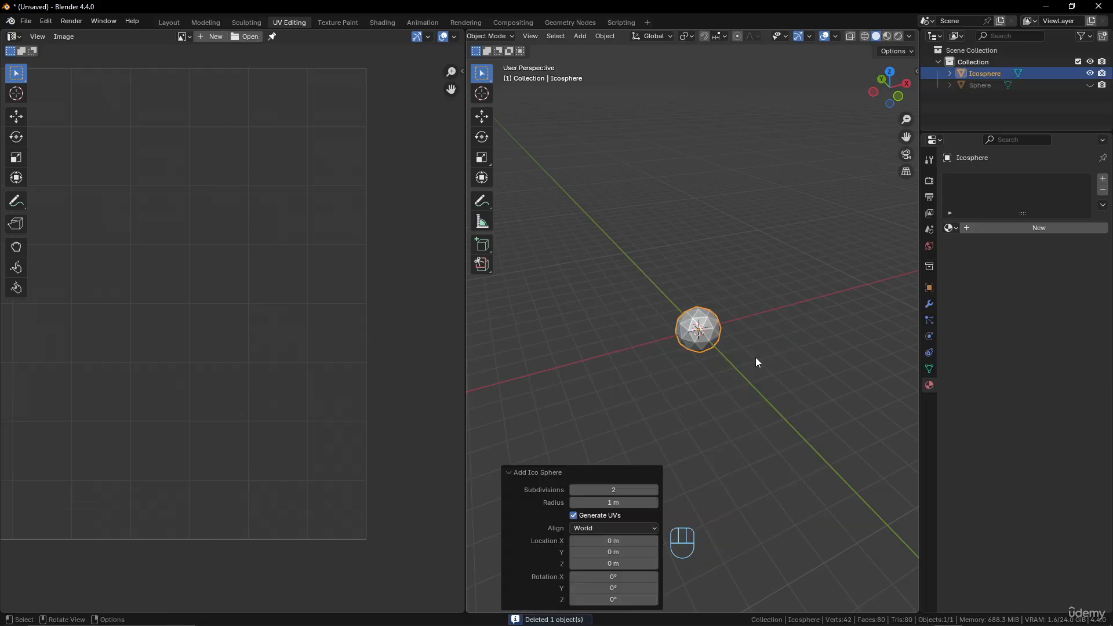
{"action": "scroll", "coordinate": [720, 384], "scroll_direction": "up", "scroll_amount": 4}
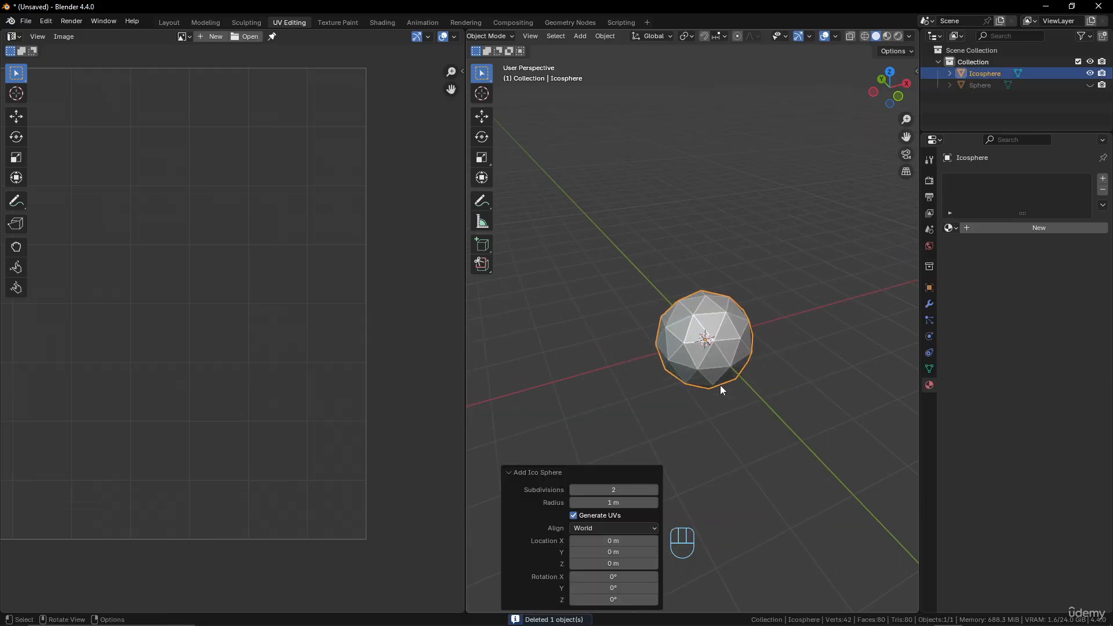
{"action": "left_click", "coordinate": [655, 490]}
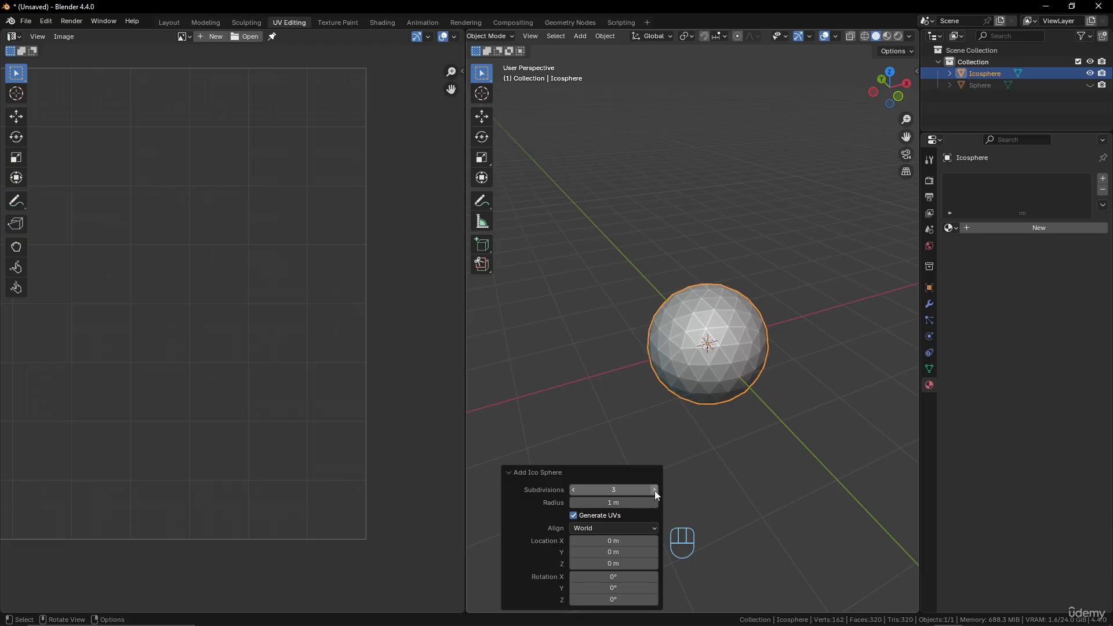
{"action": "left_click", "coordinate": [655, 490]}
Select a closed path of edges all the way around the icosphere in Edit Mode and mark it as a seam.
{"action": "scroll", "coordinate": [693, 320], "scroll_direction": "up", "scroll_amount": 4}
{"action": "middle_click_drag", "start_coordinate": [732, 343], "coordinate": [768, 374]}
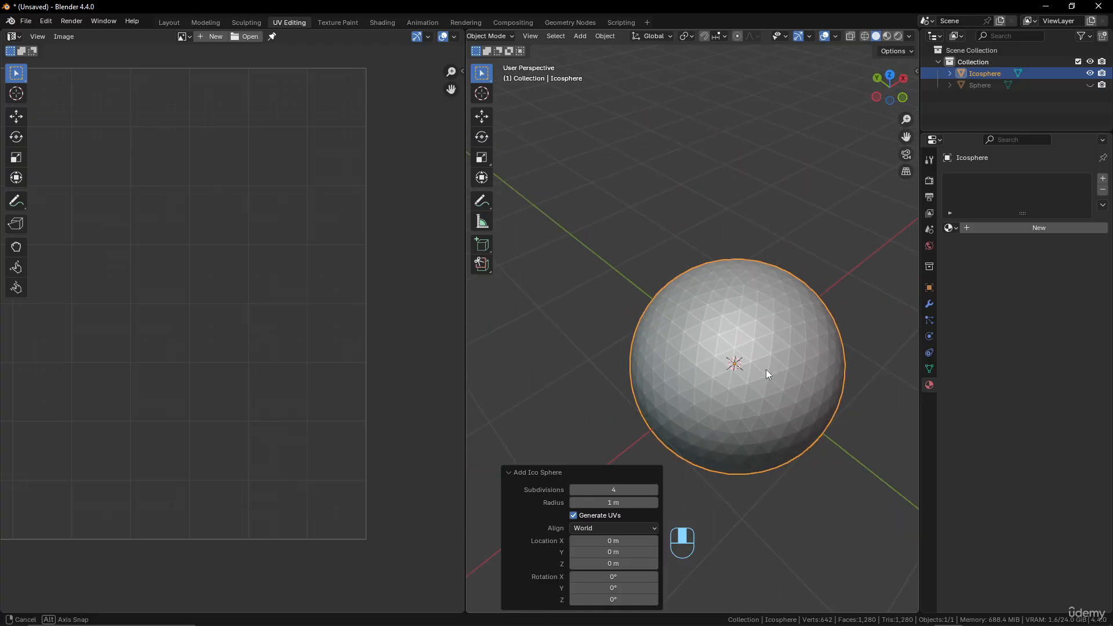
{"action": "key", "text": "Tab"}
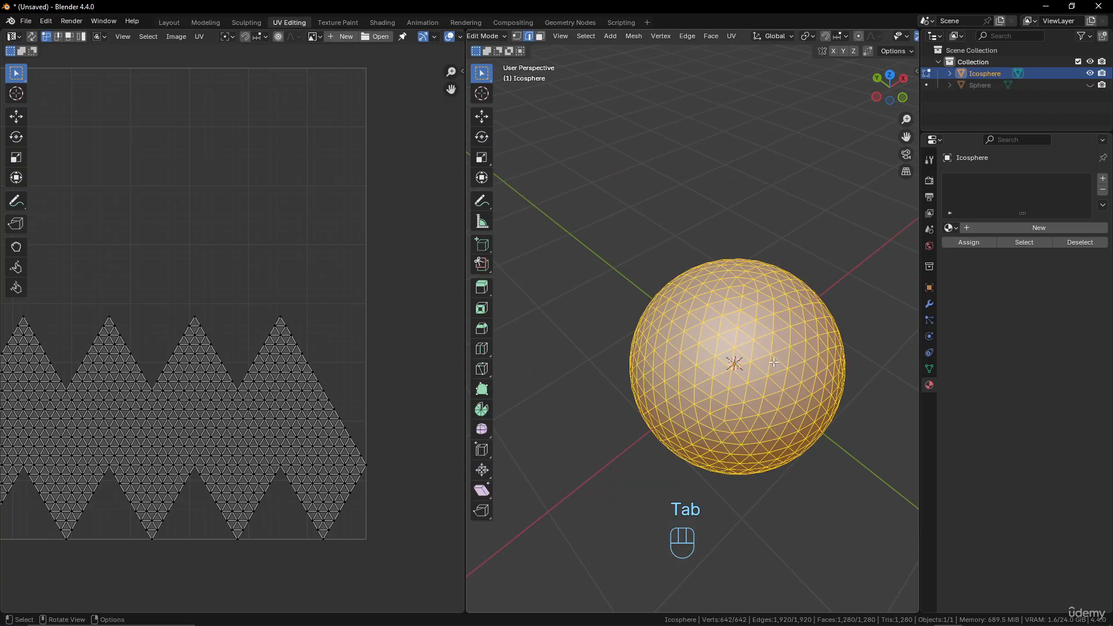
{"action": "left_click", "coordinate": [704, 348]}
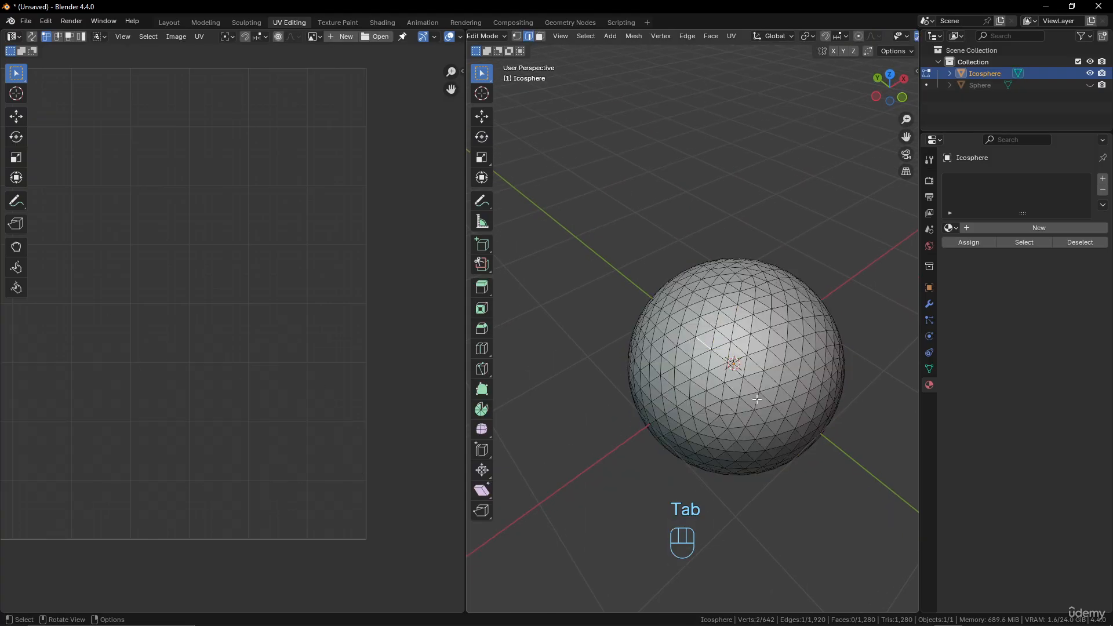
{"action": "middle_click_drag", "start_coordinate": [777, 377], "coordinate": [745, 368]}
{"action": "left_click", "coordinate": [733, 374], "text": "ctrl"}
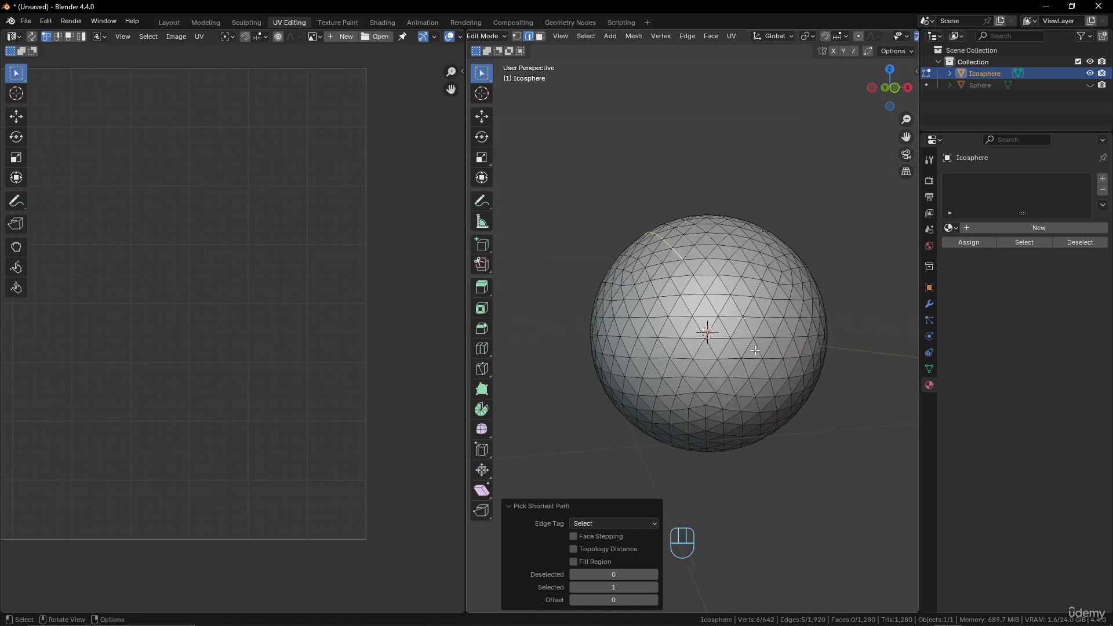
{"action": "left_click", "coordinate": [748, 376], "text": "ctrl"}
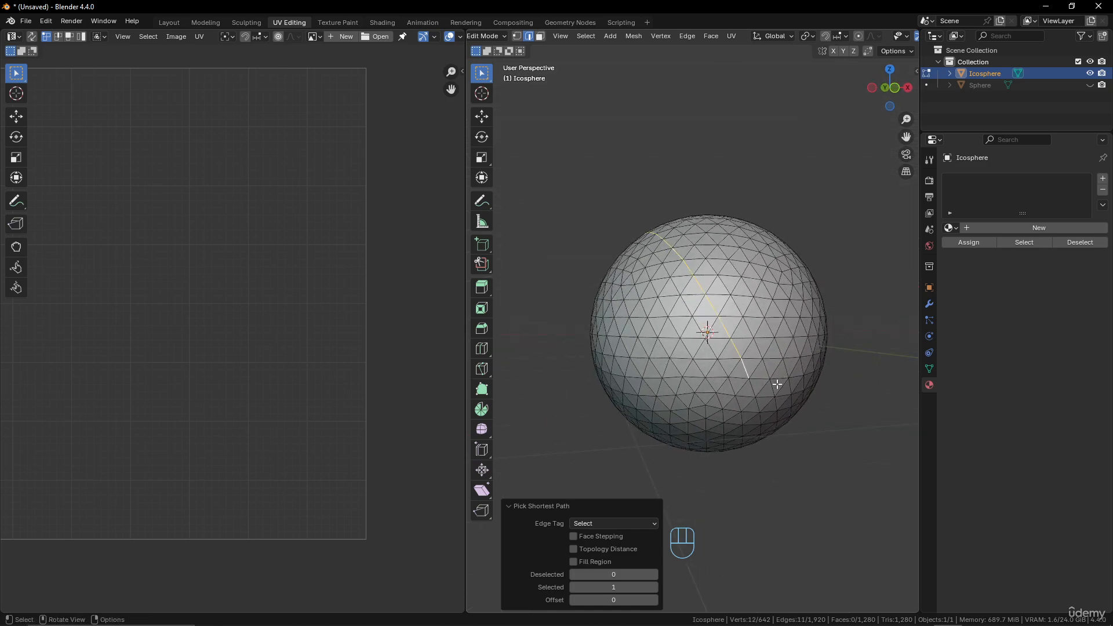
{"action": "left_click", "coordinate": [739, 352], "text": "ctrl"}
{"action": "middle_click_drag", "start_coordinate": [742, 356], "coordinate": [671, 459]}
{"action": "left_click", "coordinate": [708, 270], "text": "ctrl"}
{"action": "left_click", "coordinate": [597, 382], "text": "ctrl"}
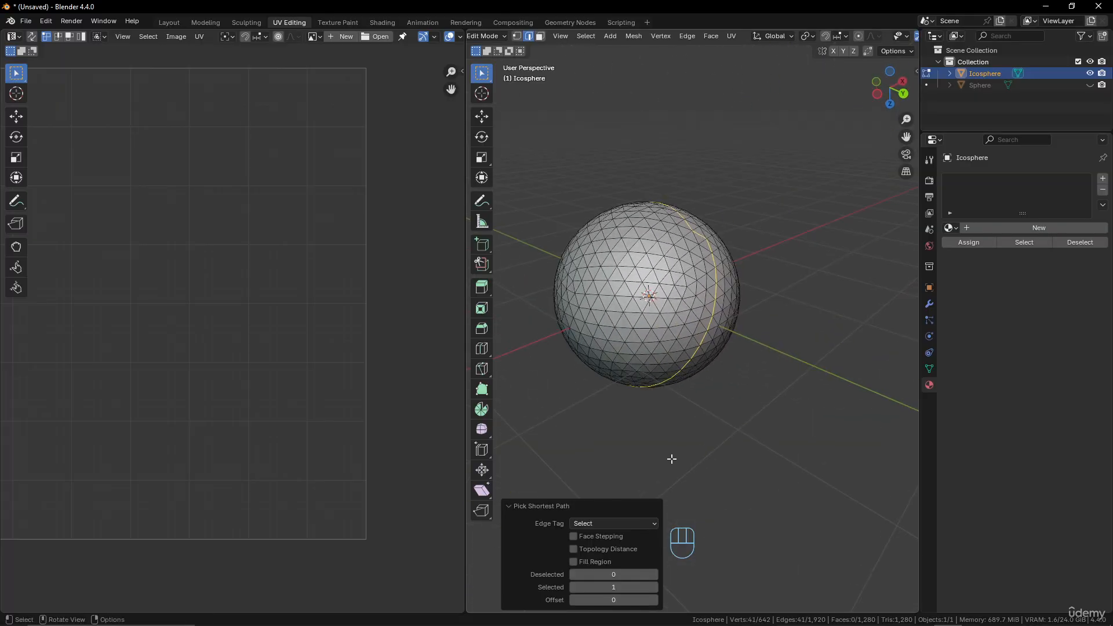
{"action": "right_click", "coordinate": [687, 377]}
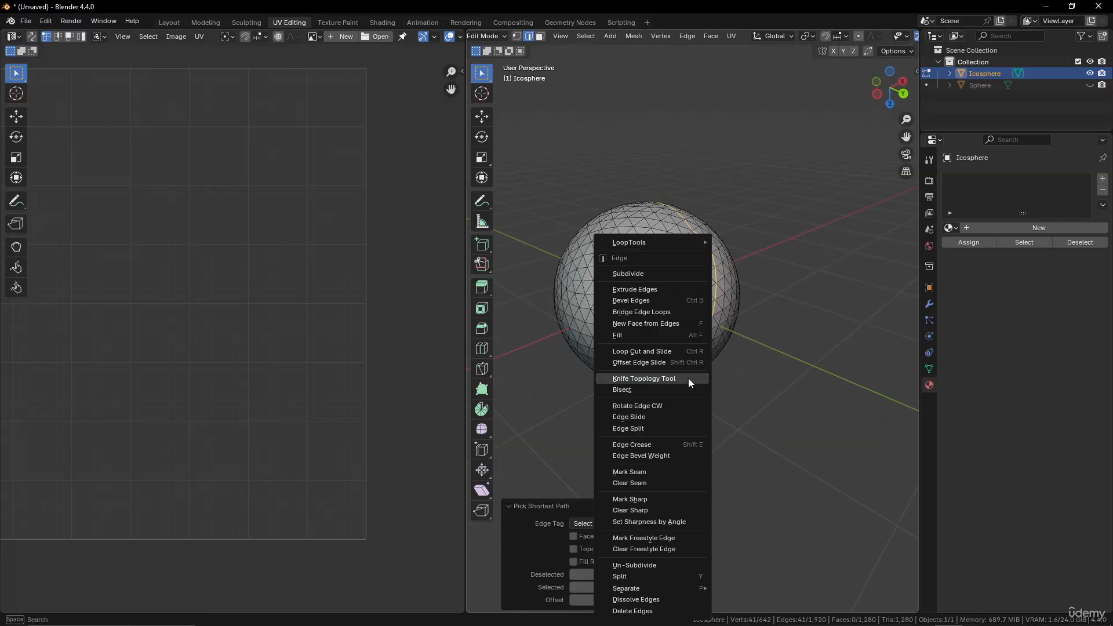
{"action": "left_click", "coordinate": [661, 471]}
Unwrap the whole icosphere with the Angle Based method and inspect the resulting UV islands against the seam.
{"action": "middle_click_drag", "start_coordinate": [660, 471], "coordinate": [688, 346]}
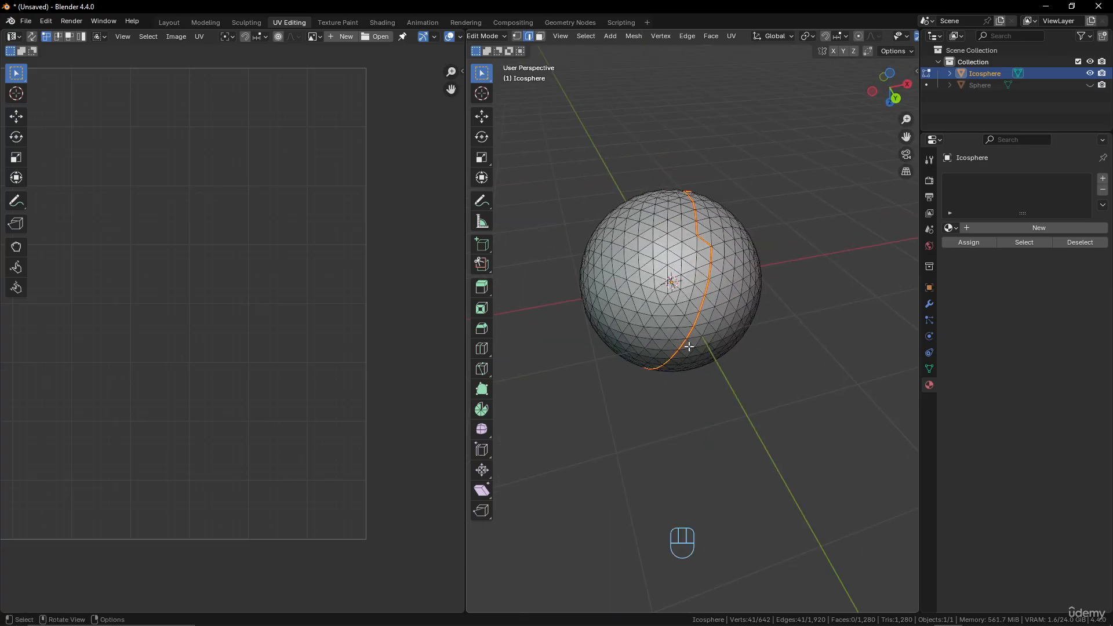
{"action": "middle_click_drag", "start_coordinate": [646, 296], "coordinate": [693, 307]}
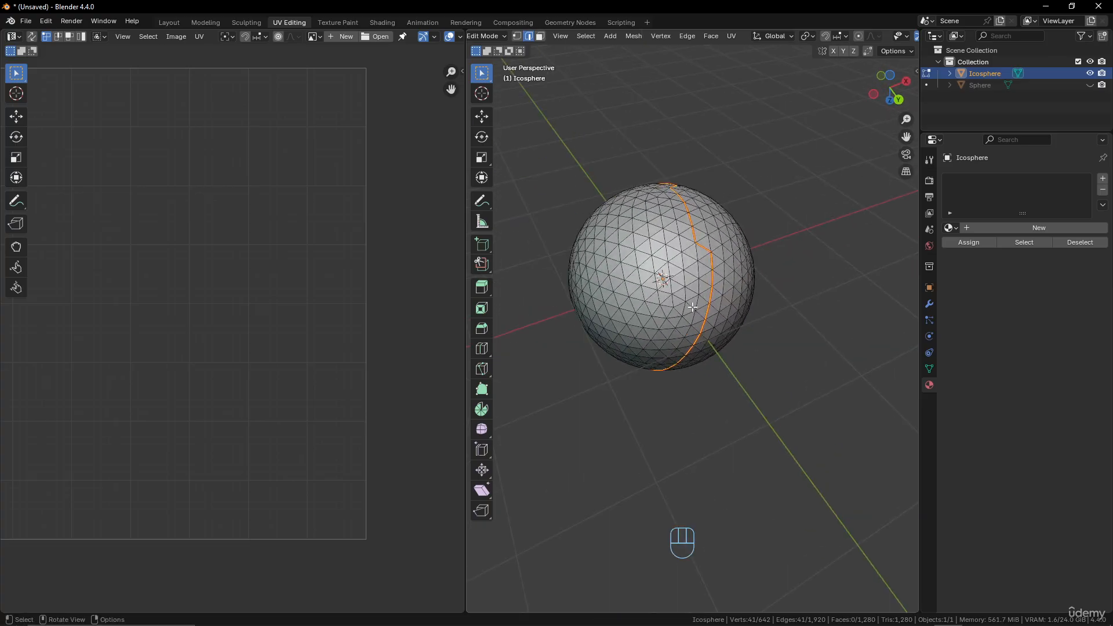
{"action": "key", "text": "a"}
{"action": "key", "text": "ctrl+e"}
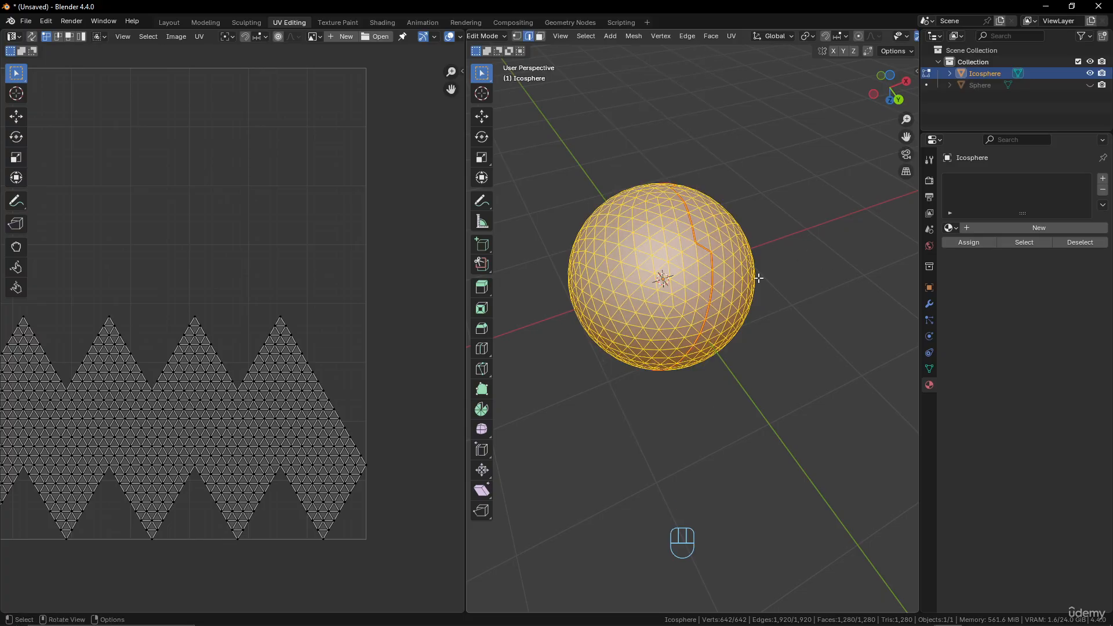
{"action": "key", "text": "u"}
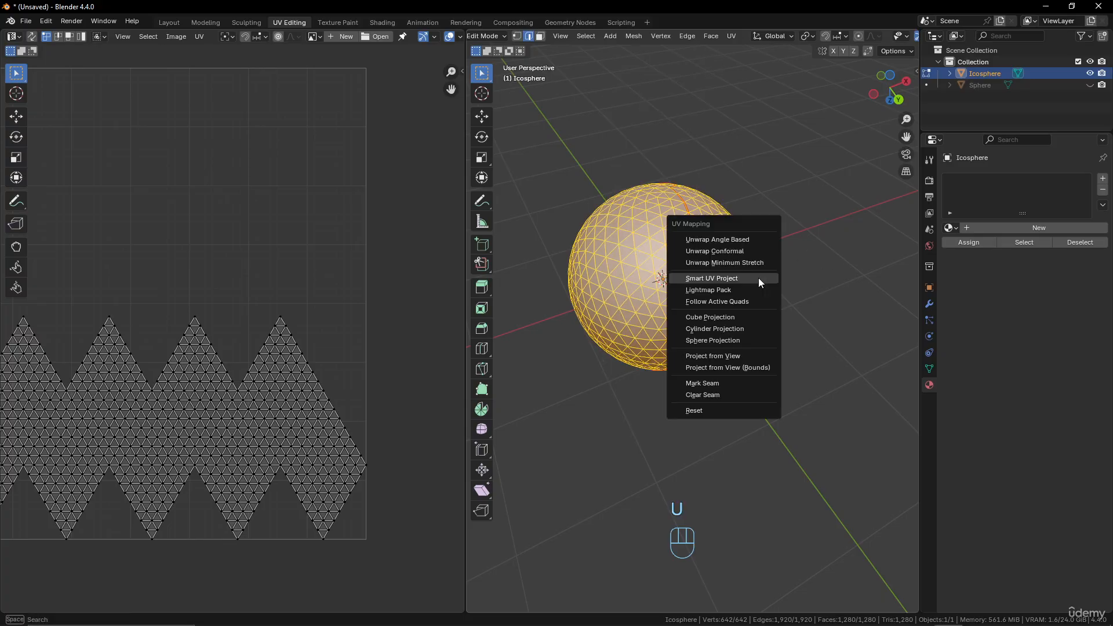
{"action": "left_click", "coordinate": [739, 244]}
{"action": "scroll", "coordinate": [204, 418], "scroll_direction": "down", "scroll_amount": 2}
{"action": "scroll", "coordinate": [204, 417], "scroll_direction": "up", "scroll_amount": 2}
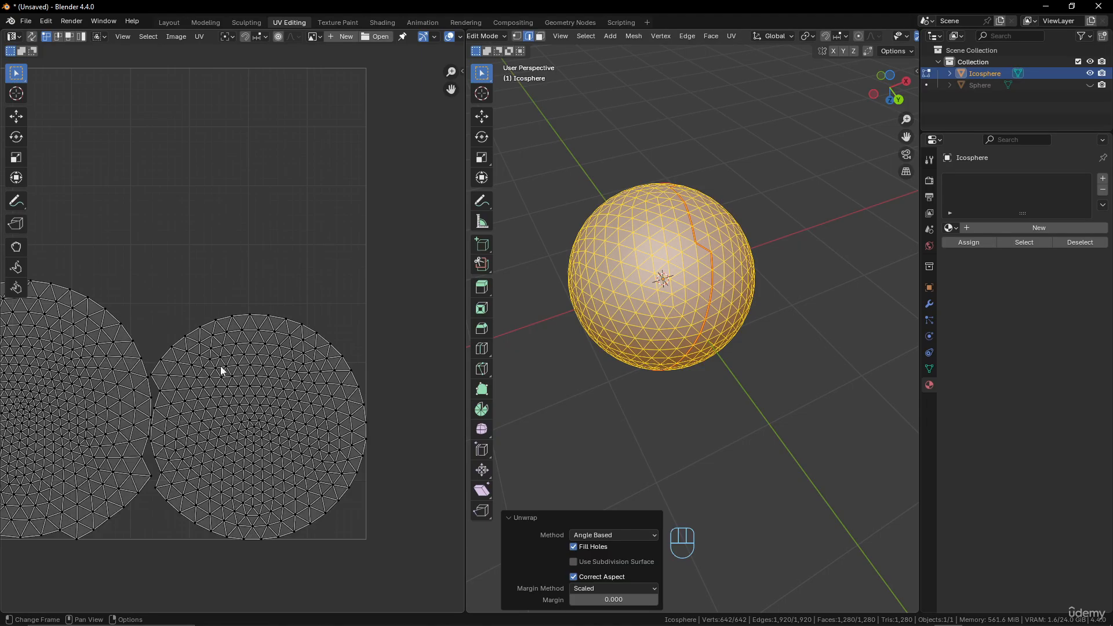
{"action": "scroll", "coordinate": [143, 401], "scroll_direction": "down", "scroll_amount": 1}
{"action": "scroll", "coordinate": [146, 406], "scroll_direction": "up", "scroll_amount": 1}
{"action": "middle_click_drag", "start_coordinate": [149, 409], "coordinate": [238, 402]}
{"action": "right_click", "coordinate": [509, 261]}
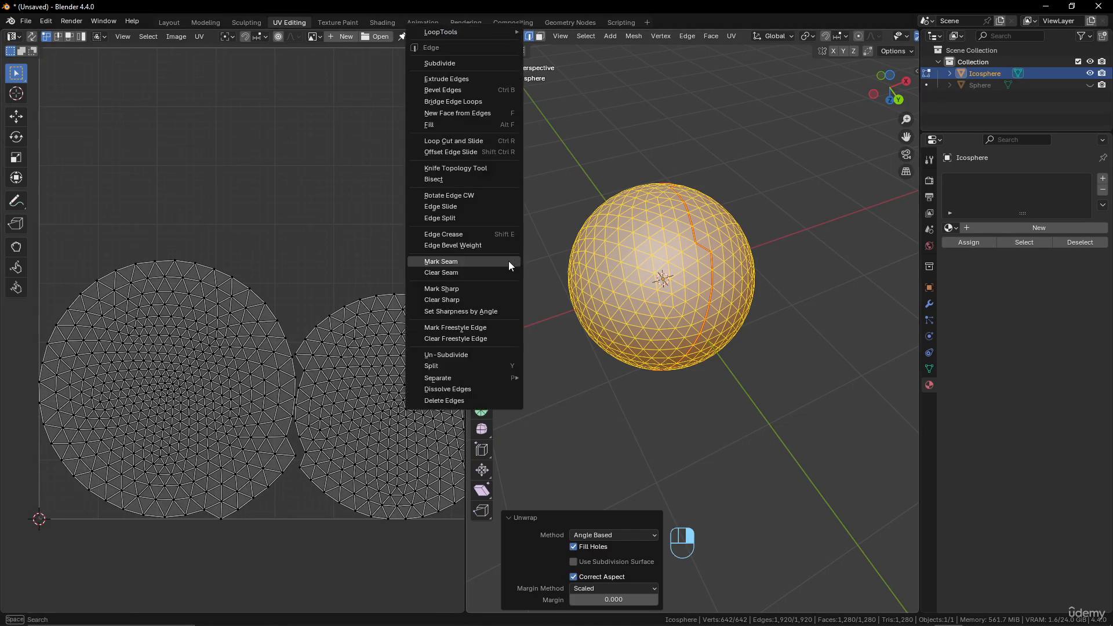
{"action": "middle_click_drag", "start_coordinate": [669, 312], "coordinate": [626, 301]}
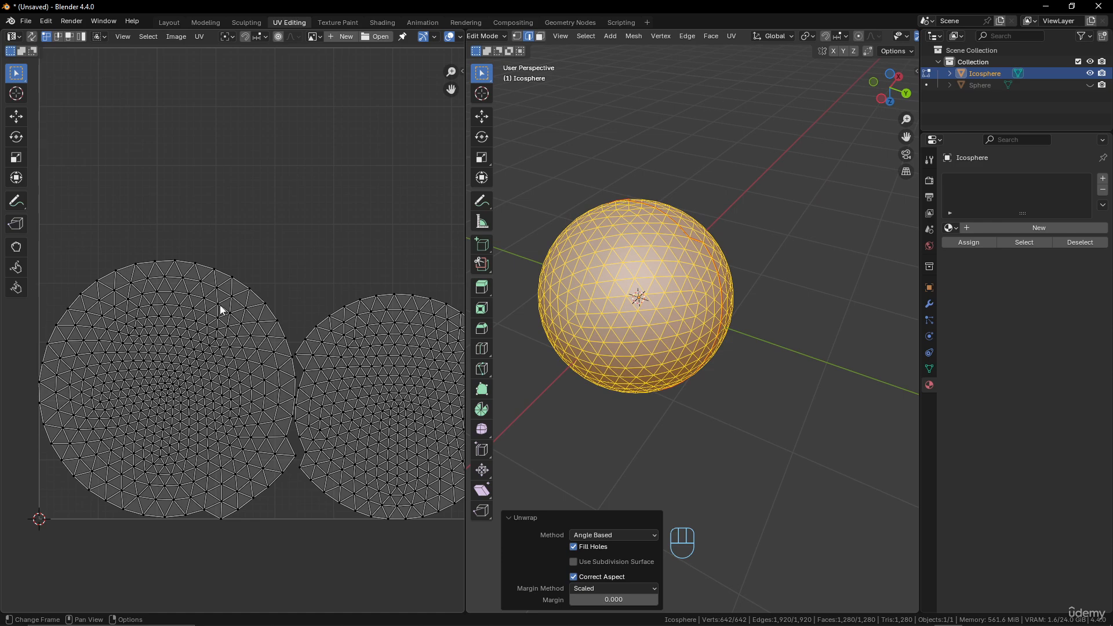
Create a 1024 × 1024 px image of type UV Grid in the UV editor and inspect the islands over its checker pattern.
{"action": "key", "text": "Home"}
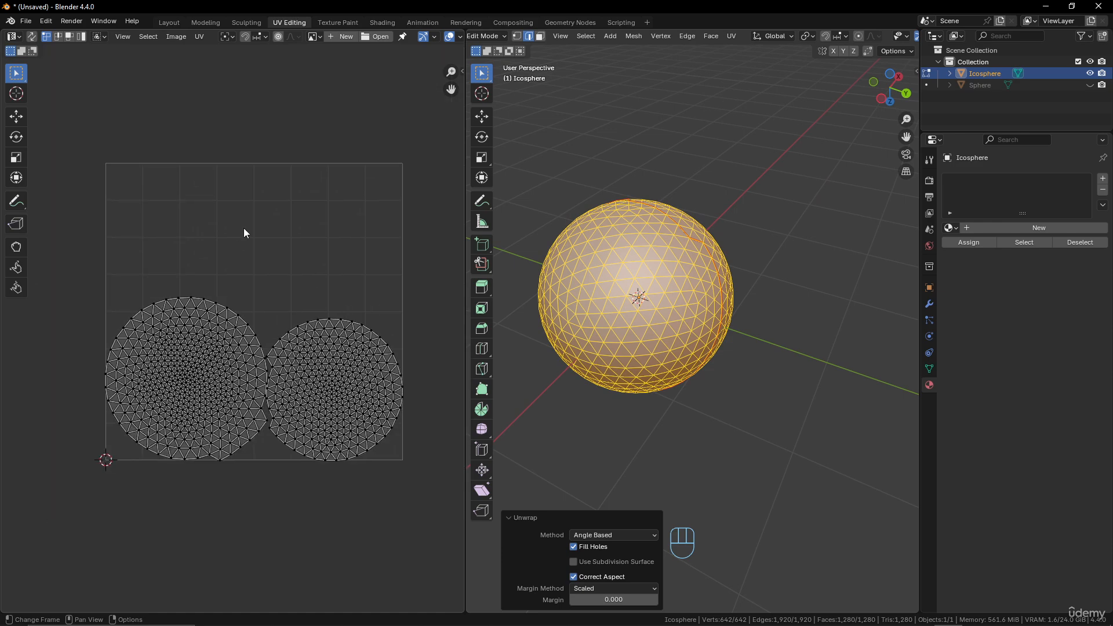
{"action": "left_click", "coordinate": [338, 36]}
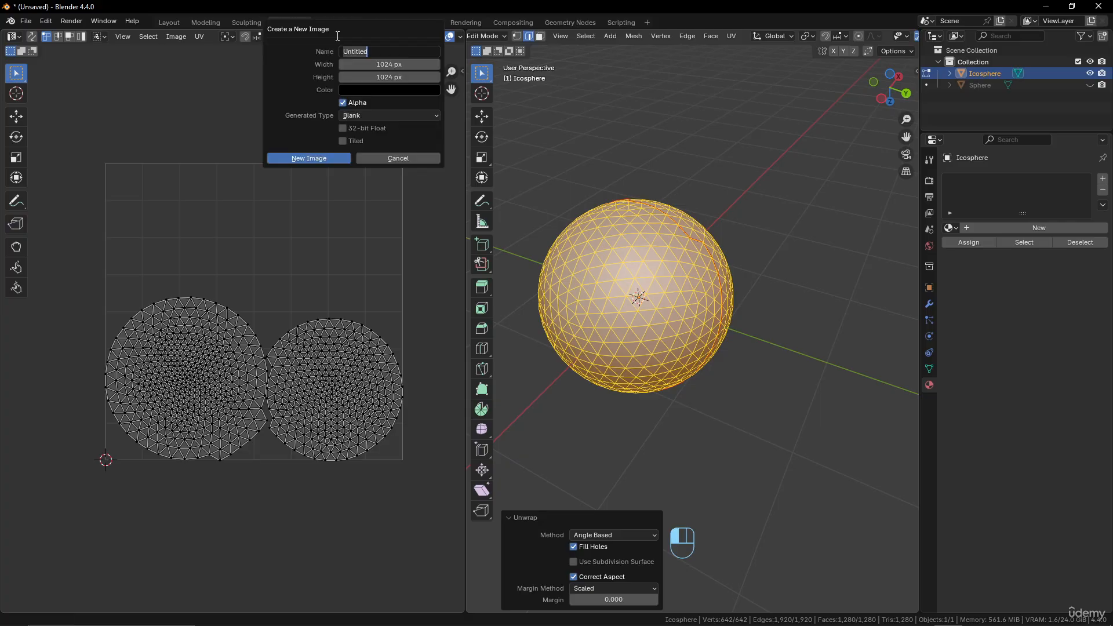
{"action": "left_click", "coordinate": [378, 89]}
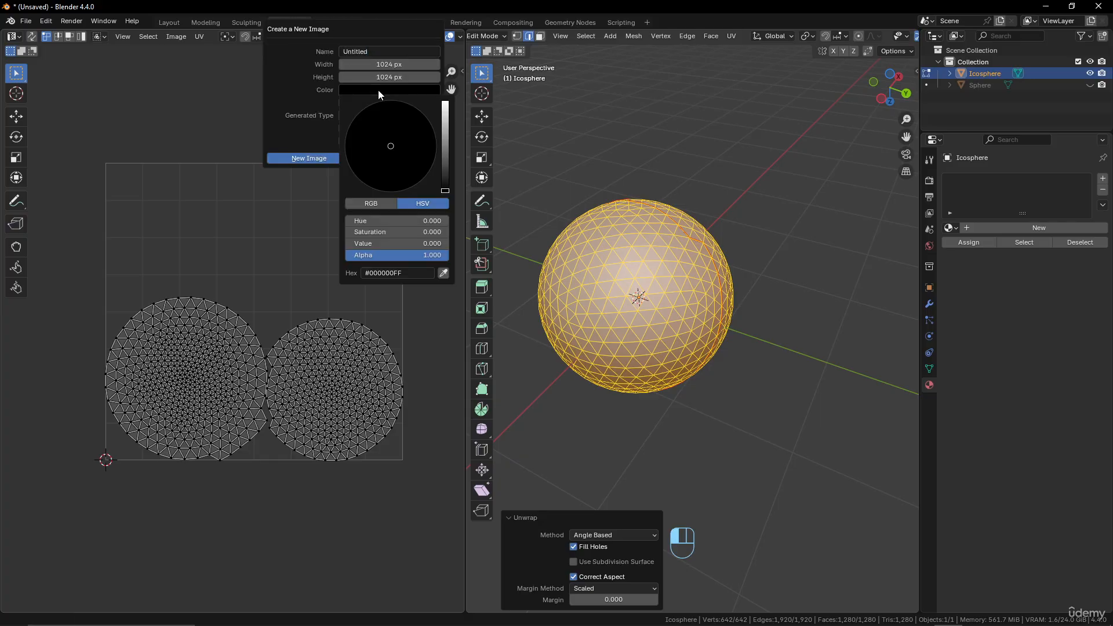
{"action": "left_click", "coordinate": [378, 90]}
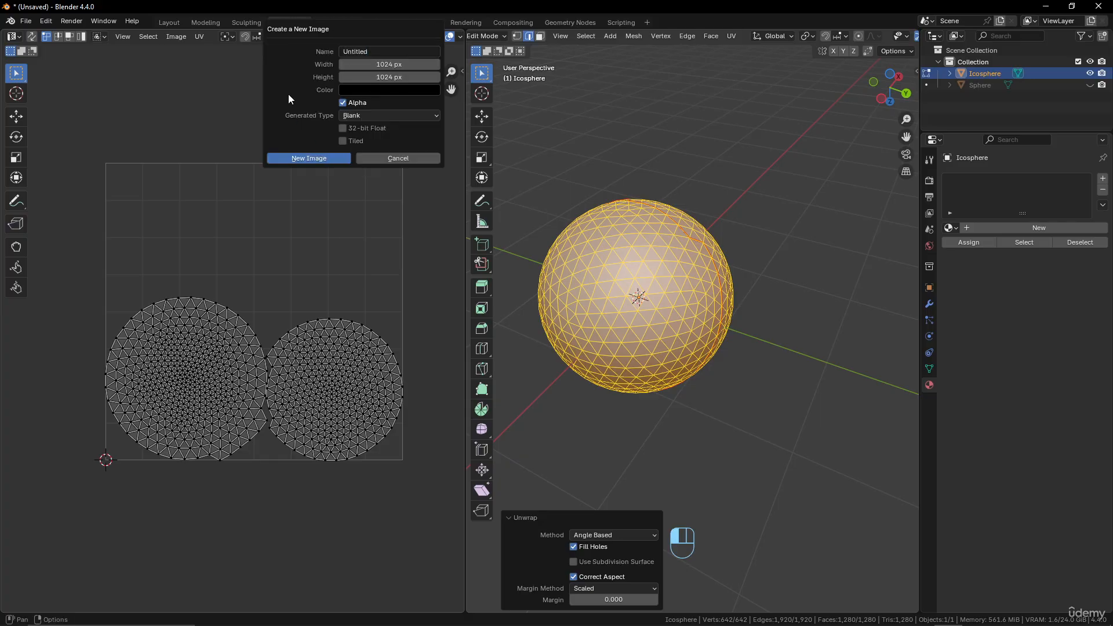
{"action": "left_click", "coordinate": [381, 114]}
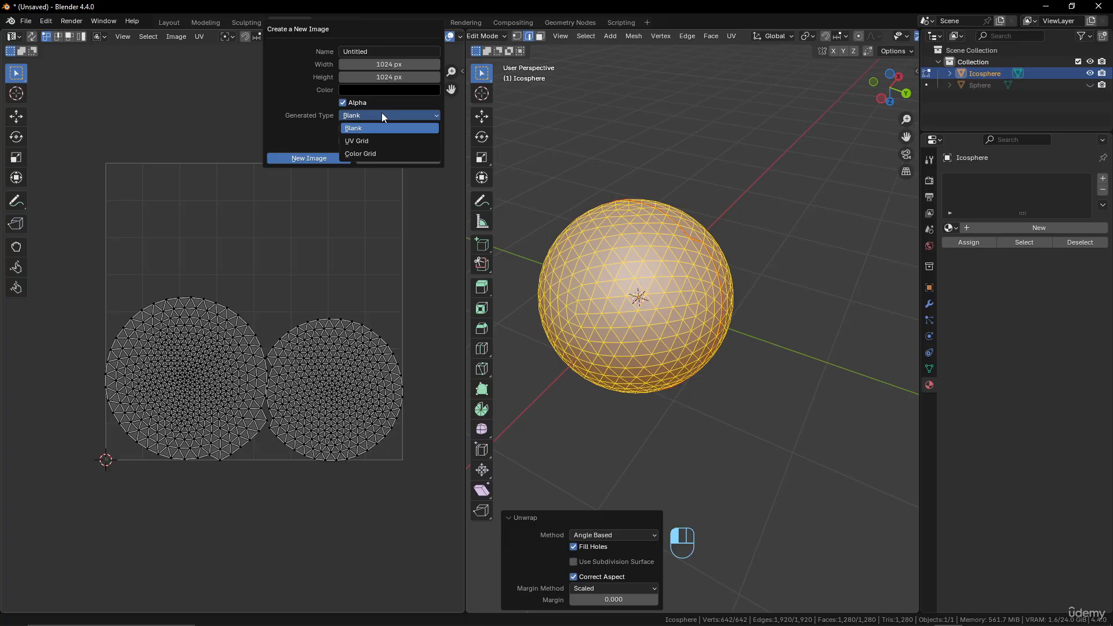
{"action": "left_click", "coordinate": [380, 142]}
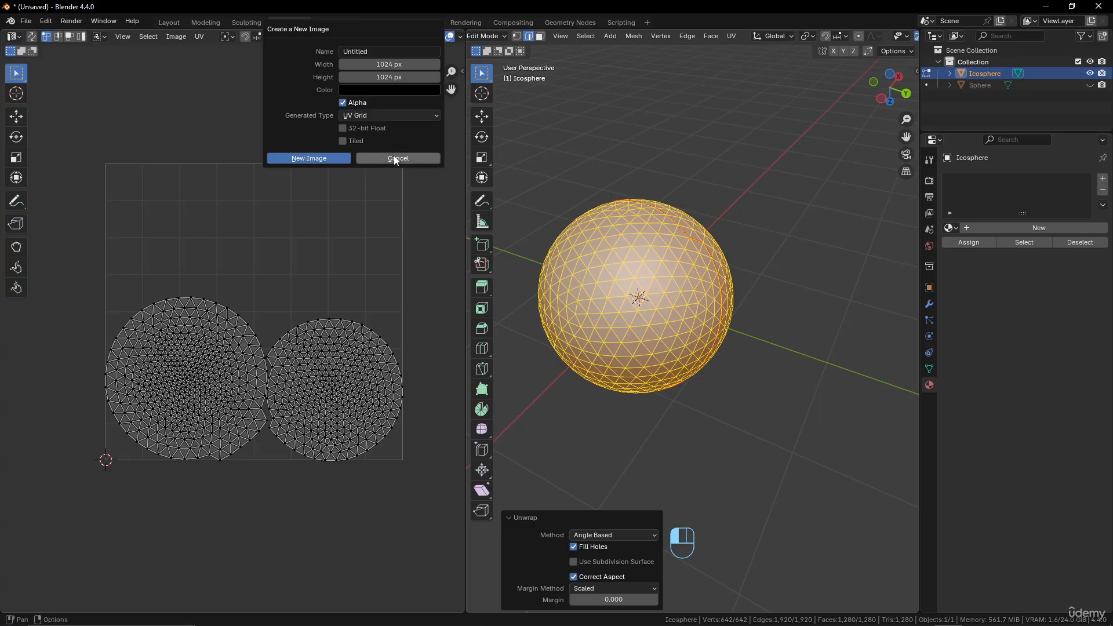
{"action": "left_click", "coordinate": [317, 159]}
{"action": "scroll", "coordinate": [300, 287], "scroll_direction": "down", "scroll_amount": 5}
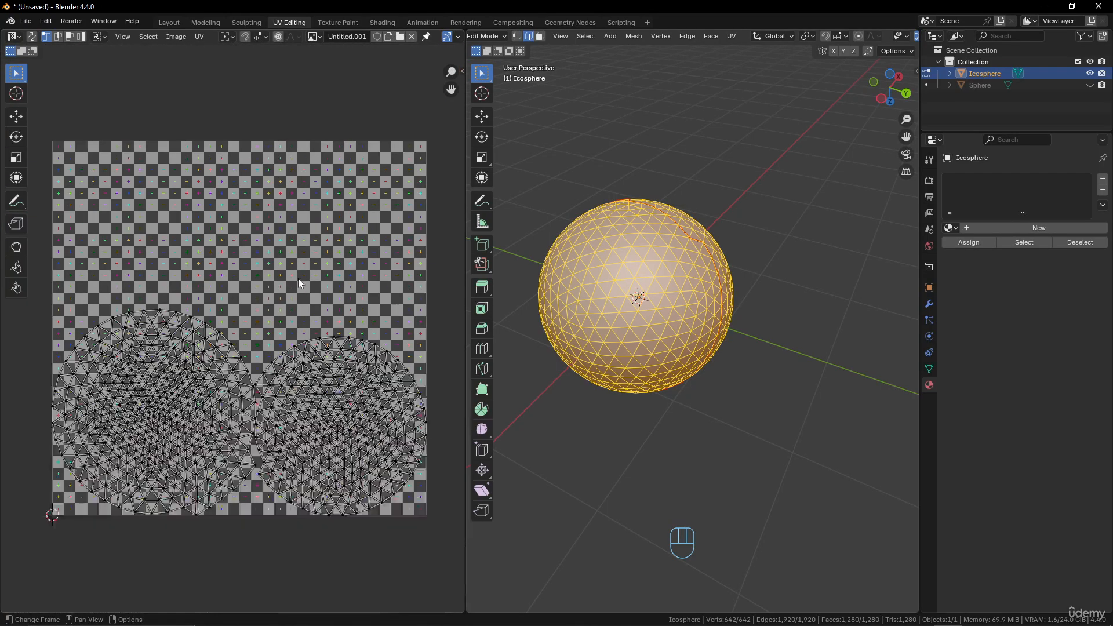
{"action": "scroll", "coordinate": [325, 347], "scroll_direction": "up", "scroll_amount": 1}
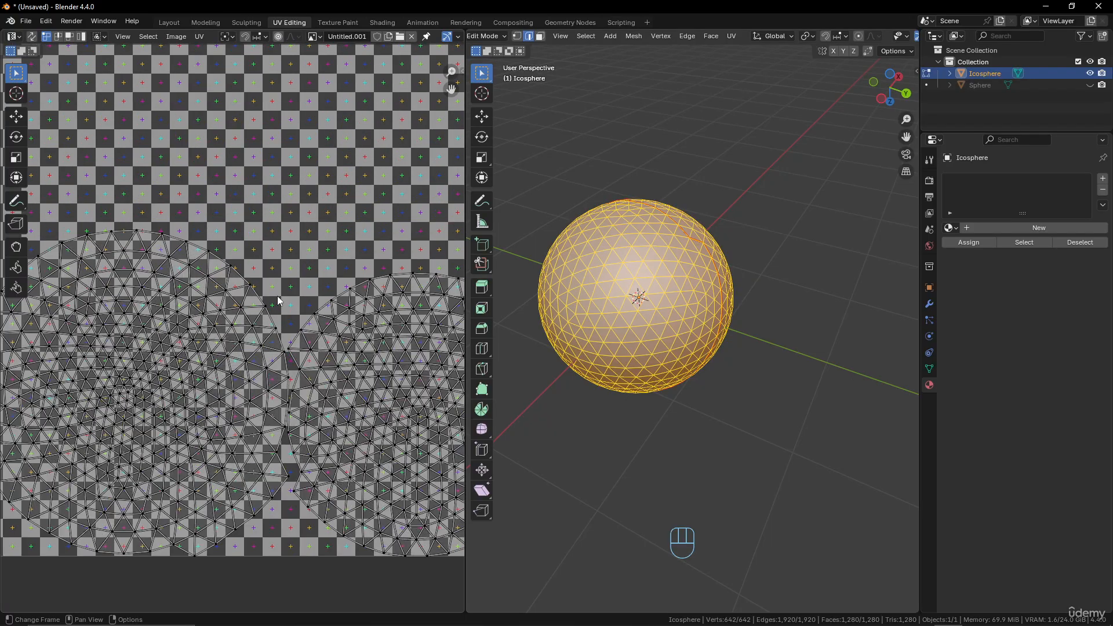
{"action": "scroll", "coordinate": [335, 338], "scroll_direction": "up", "scroll_amount": 1}
{"action": "middle_click_drag", "start_coordinate": [335, 338], "coordinate": [303, 312]}
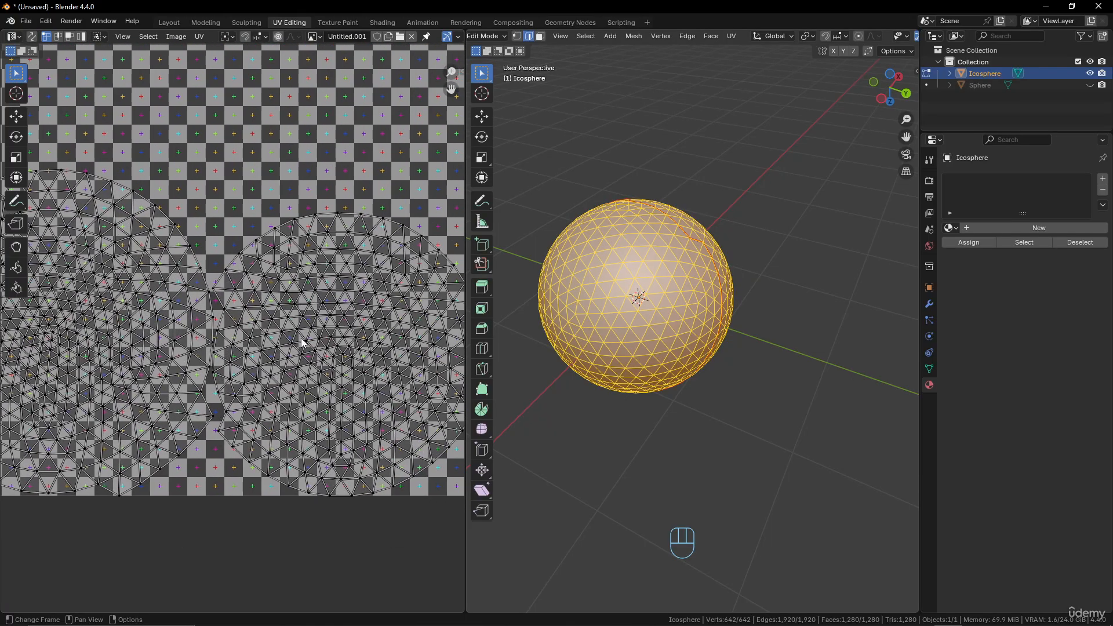
Show the Untitled.001 image in the Shading workspace's image editor and create a new material for the icosphere.
{"action": "middle_click_drag", "start_coordinate": [687, 259], "coordinate": [675, 256]}
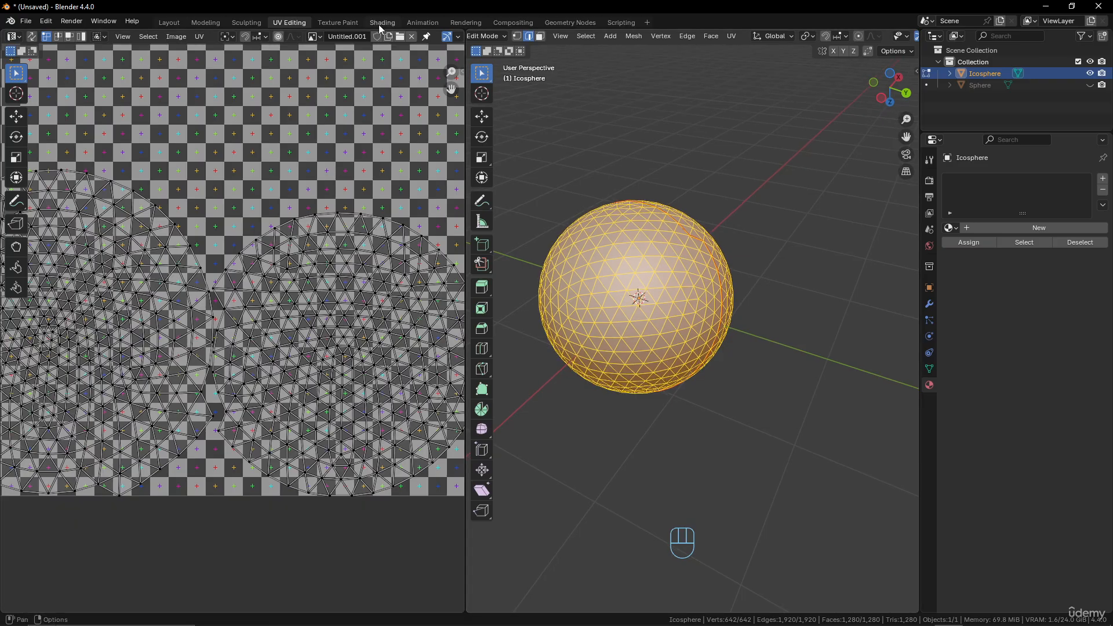
{"action": "left_click", "coordinate": [382, 22]}
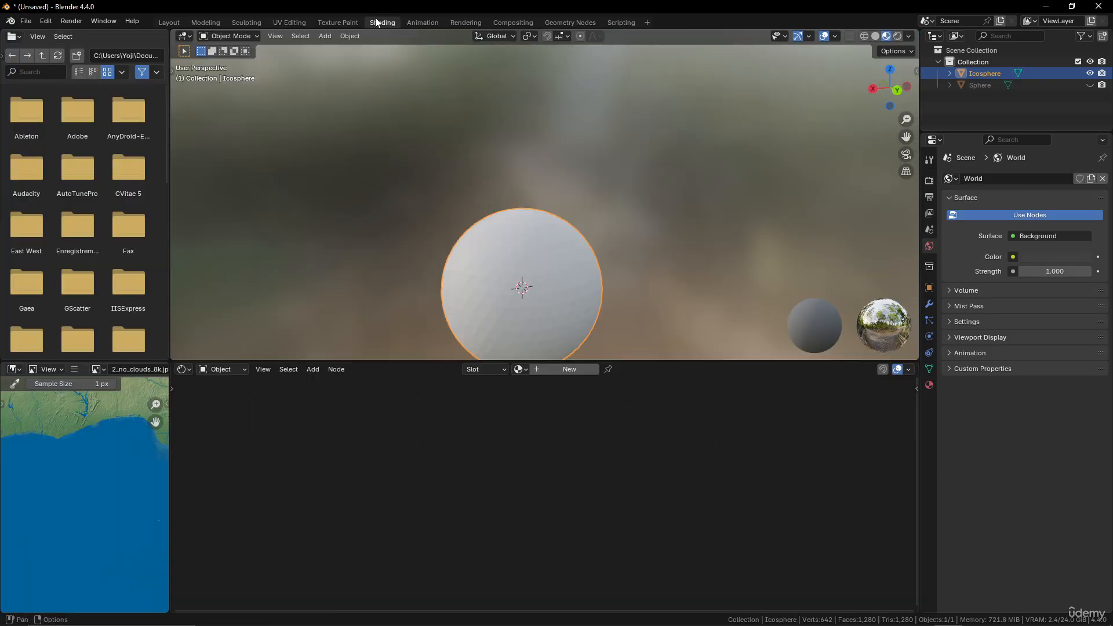
{"action": "left_click", "coordinate": [104, 374]}
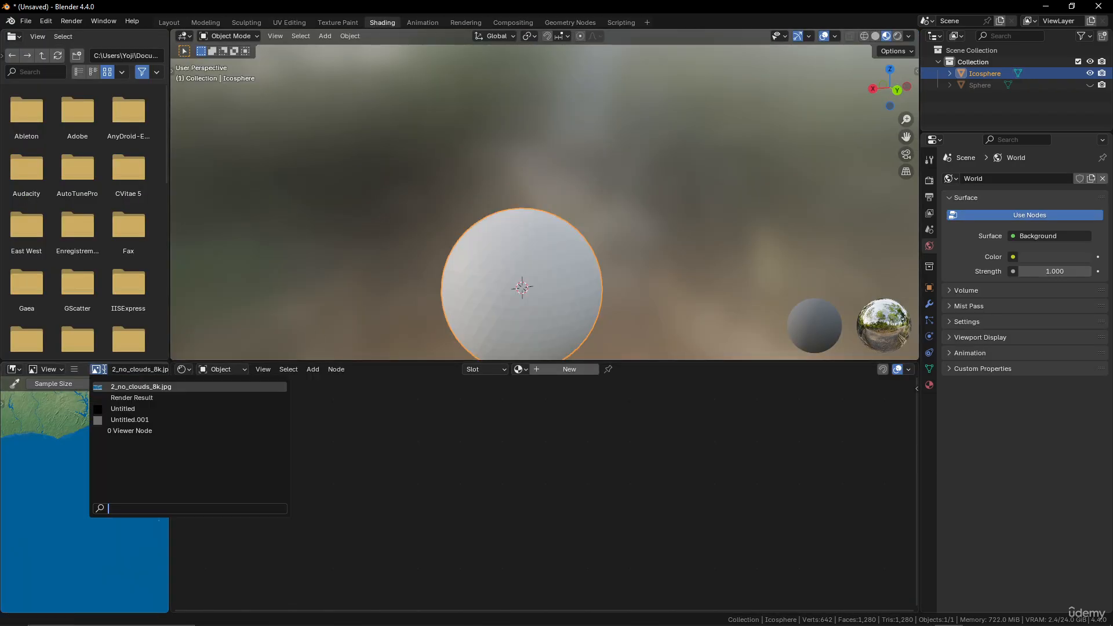
{"action": "left_click", "coordinate": [123, 420]}
{"action": "left_click_drag", "start_coordinate": [99, 369], "coordinate": [429, 439]}
{"action": "left_click", "coordinate": [579, 370]}
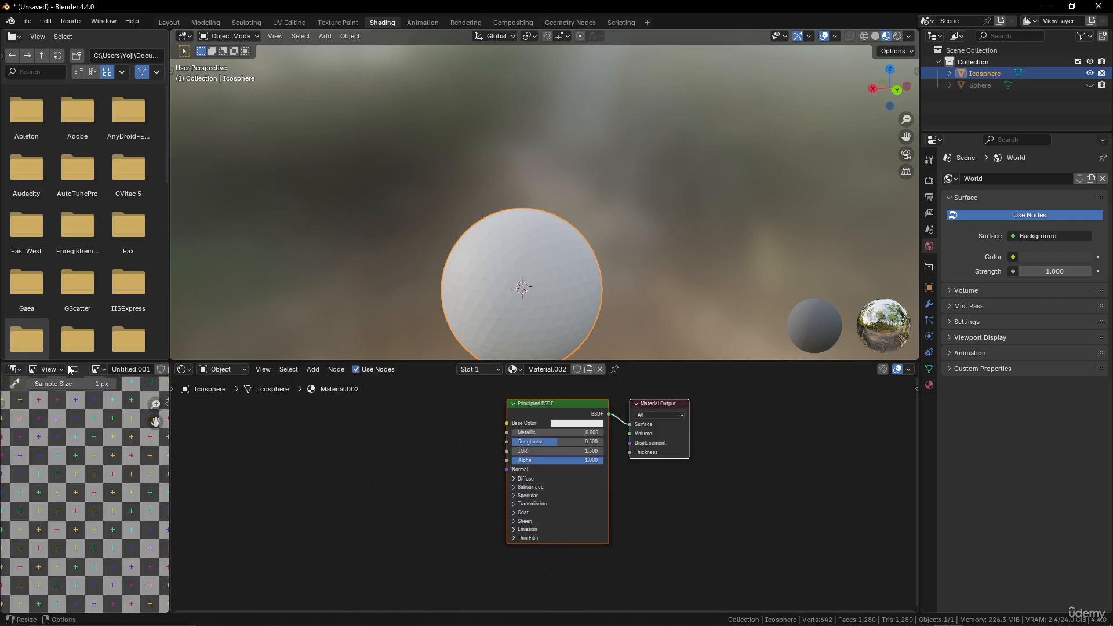
Add the Untitled.001 image to the node graph as a texture and connect its Color output to the material's Base Color.
{"action": "left_click_drag", "start_coordinate": [97, 370], "coordinate": [346, 427]}
{"action": "left_click_drag", "start_coordinate": [434, 438], "coordinate": [507, 423]}
{"action": "middle_click_drag", "start_coordinate": [573, 287], "coordinate": [524, 259]}
Return to the UV Editing workspace and examine the checker pattern around the icosphere's seam in Material Preview and Object Mode.
{"action": "left_click", "coordinate": [286, 21]}
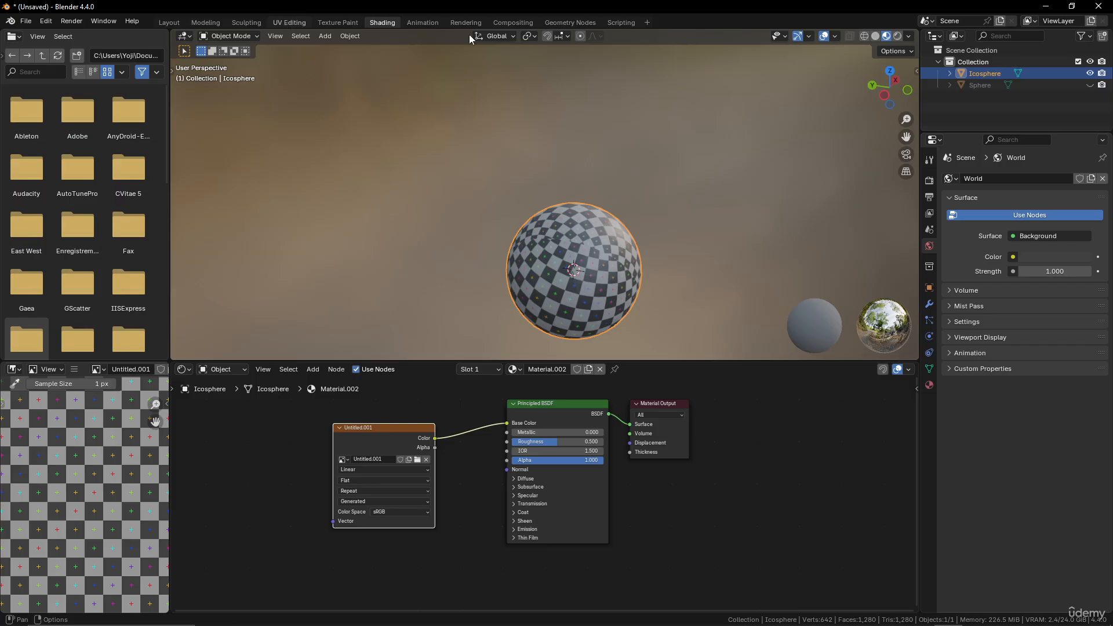
{"action": "middle_click_drag", "start_coordinate": [866, 35], "coordinate": [758, 36]}
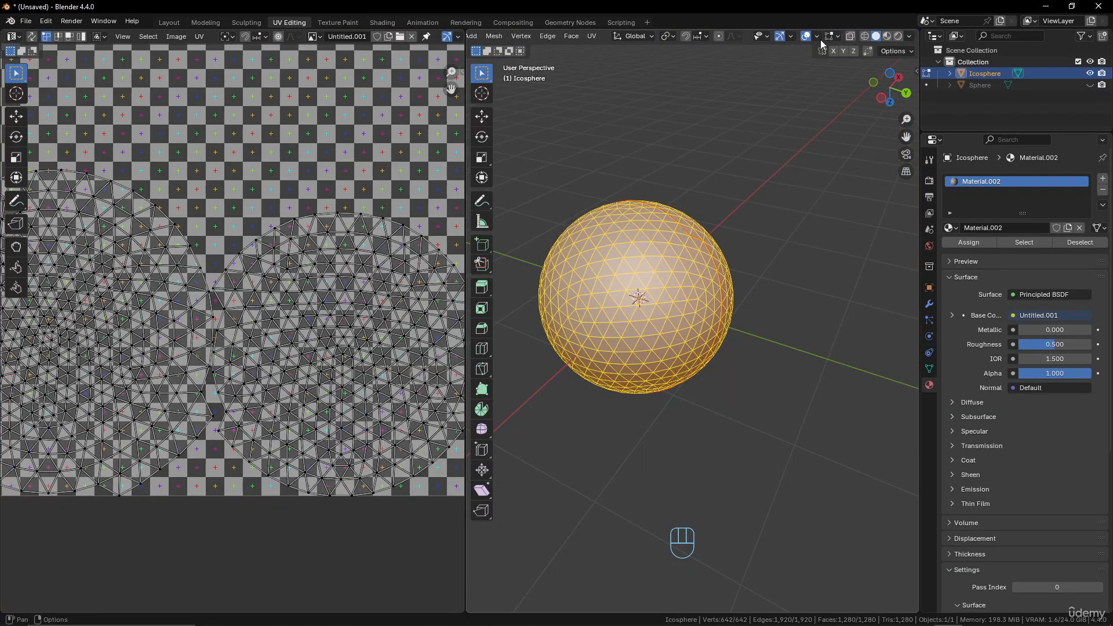
{"action": "left_click", "coordinate": [887, 37]}
{"action": "scroll", "coordinate": [656, 328], "scroll_direction": "up", "scroll_amount": 4}
{"action": "mouse_move", "coordinate": [653, 330]}
{"action": "middle_mouse_down"}
{"action": "mouse_move", "coordinate": [717, 329]}
{"action": "mouse_move", "coordinate": [771, 271]}
{"action": "mouse_move", "coordinate": [833, 176]}
{"action": "middle_mouse_up"}
{"action": "scroll", "coordinate": [661, 329], "scroll_direction": "down", "scroll_amount": 4}
{"action": "key", "text": "Tab"}
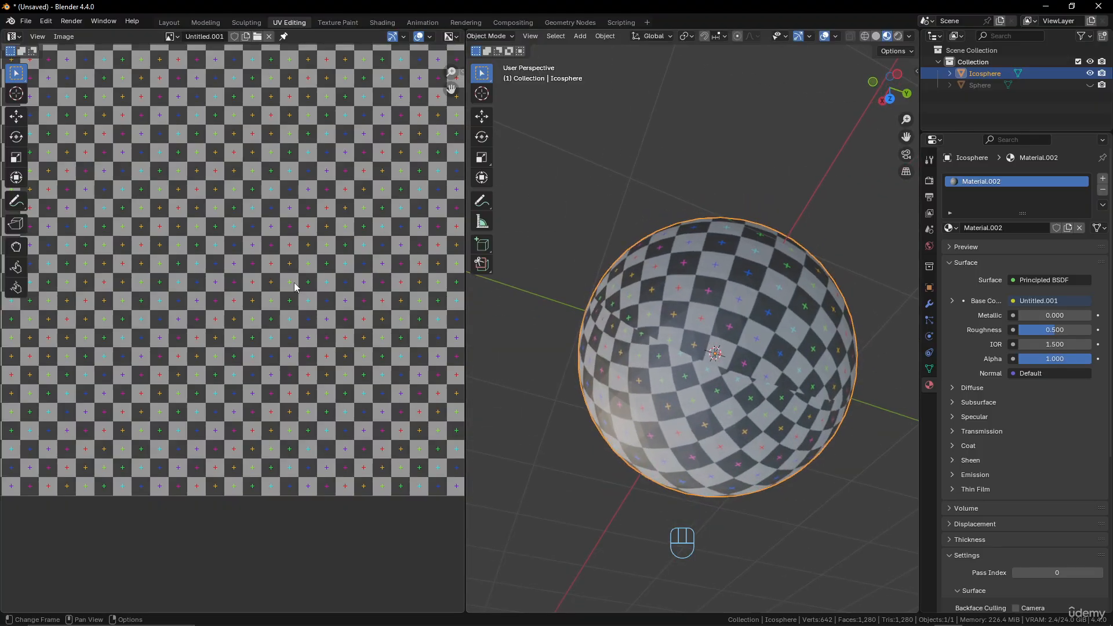
{"action": "middle_click_drag", "start_coordinate": [761, 292], "coordinate": [781, 259]}
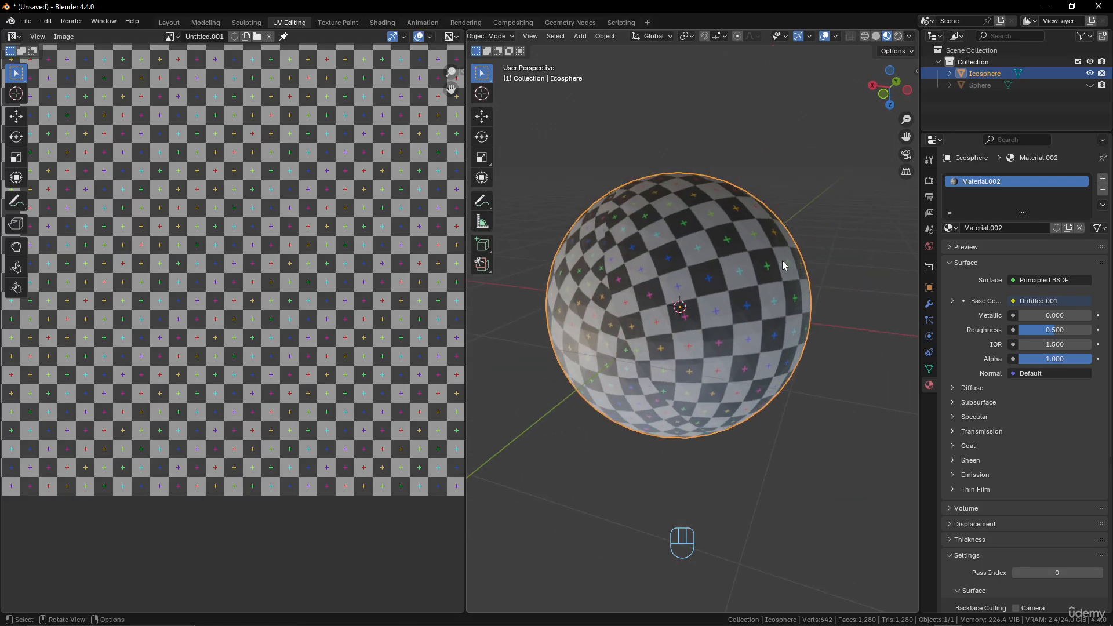
Return the icosphere to Edit Mode and compare its two UV islands with the checker pattern along the seam.
{"action": "key", "text": "Tab"}
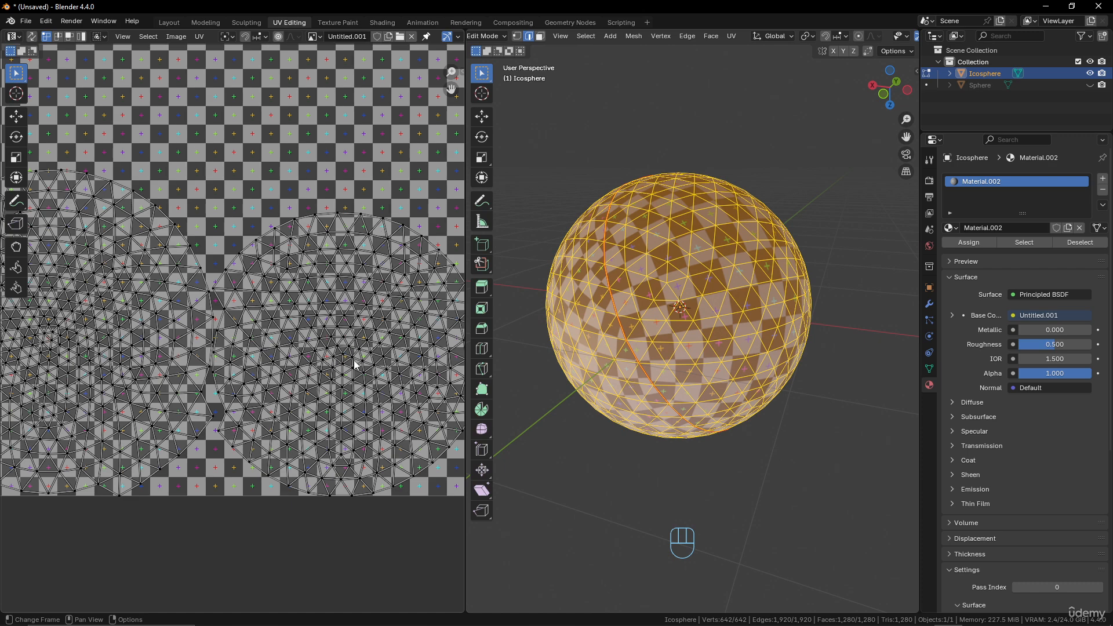
{"action": "scroll", "coordinate": [352, 359], "scroll_direction": "down", "scroll_amount": 2}
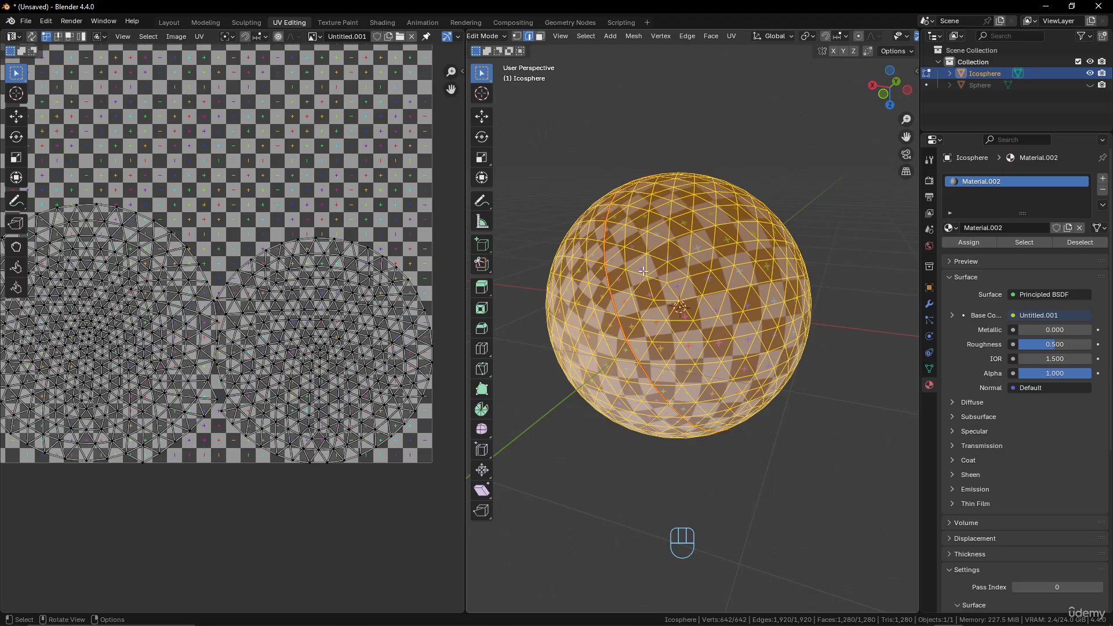
{"action": "middle_click_drag", "start_coordinate": [779, 277], "coordinate": [845, 285]}
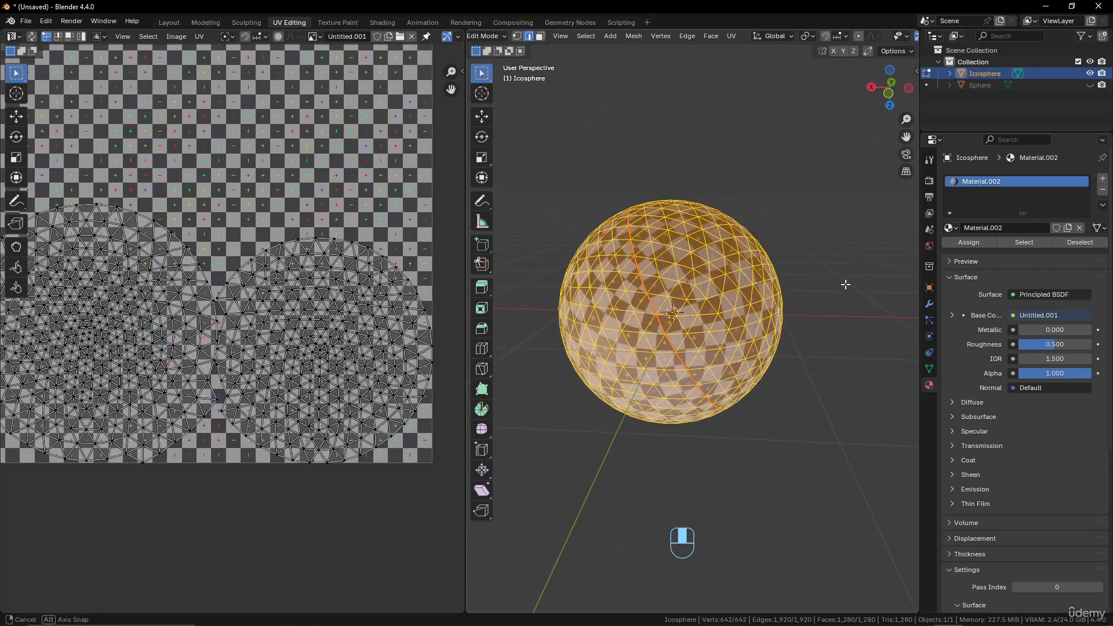
{"action": "scroll", "coordinate": [792, 266], "scroll_direction": "down", "scroll_amount": 1}
{"action": "scroll", "coordinate": [778, 239], "scroll_direction": "up", "scroll_amount": 1}
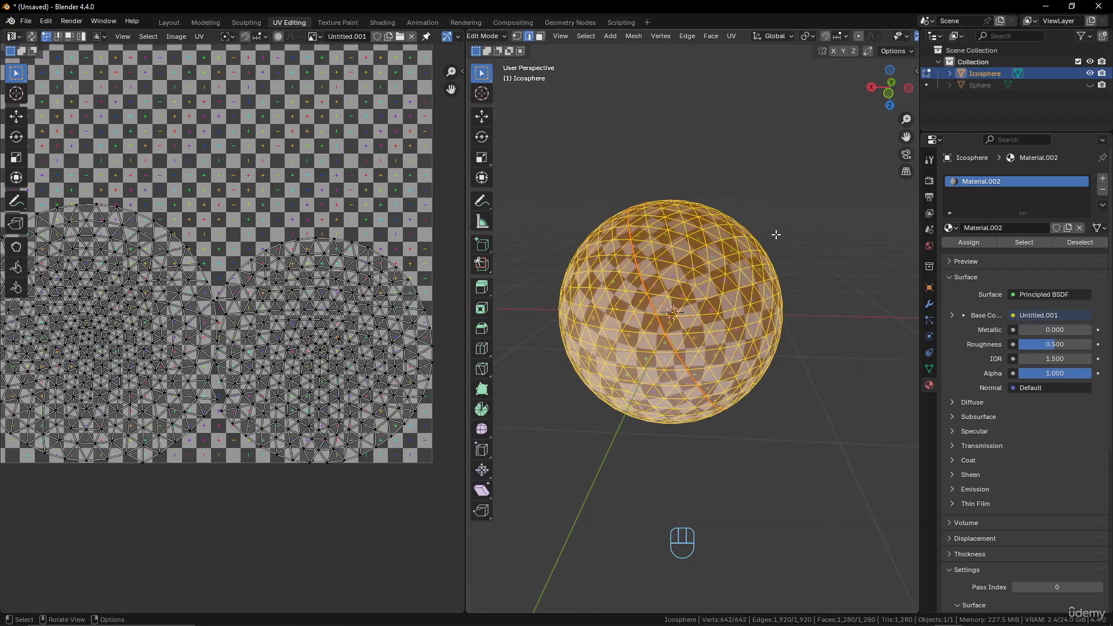
{"action": "scroll", "coordinate": [877, 38], "scroll_direction": "down", "scroll_amount": 5}
Switch to Solid shading and unwrap the whole icosphere with Smart UV Project, using a 66° angle limit and the Scaled margin method.
{"action": "left_click", "coordinate": [876, 36]}
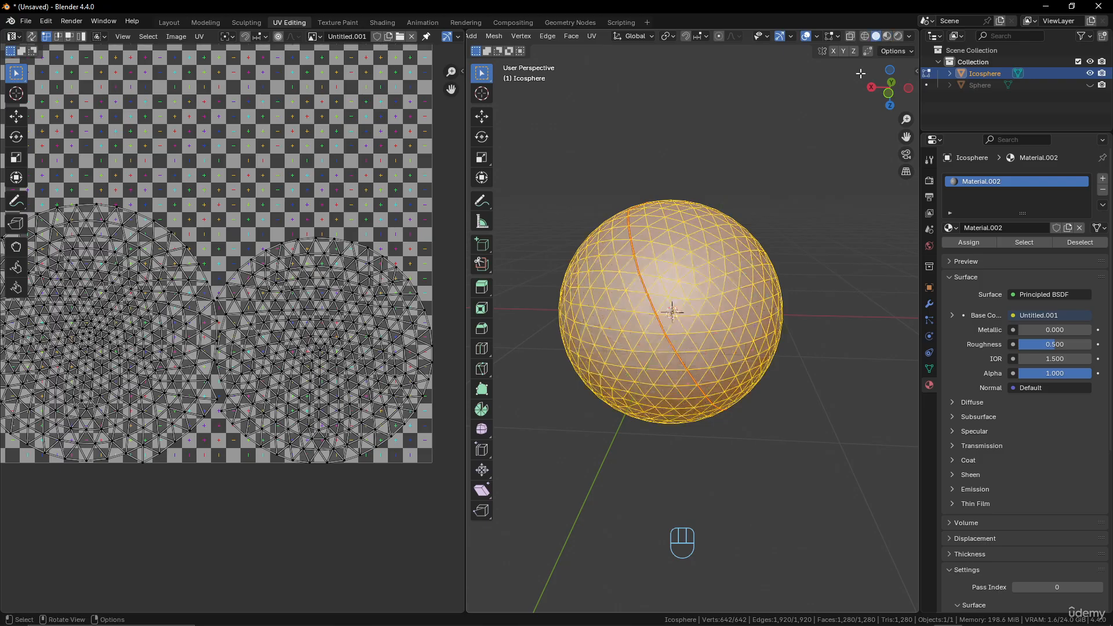
{"action": "middle_click_drag", "start_coordinate": [728, 219], "coordinate": [701, 232]}
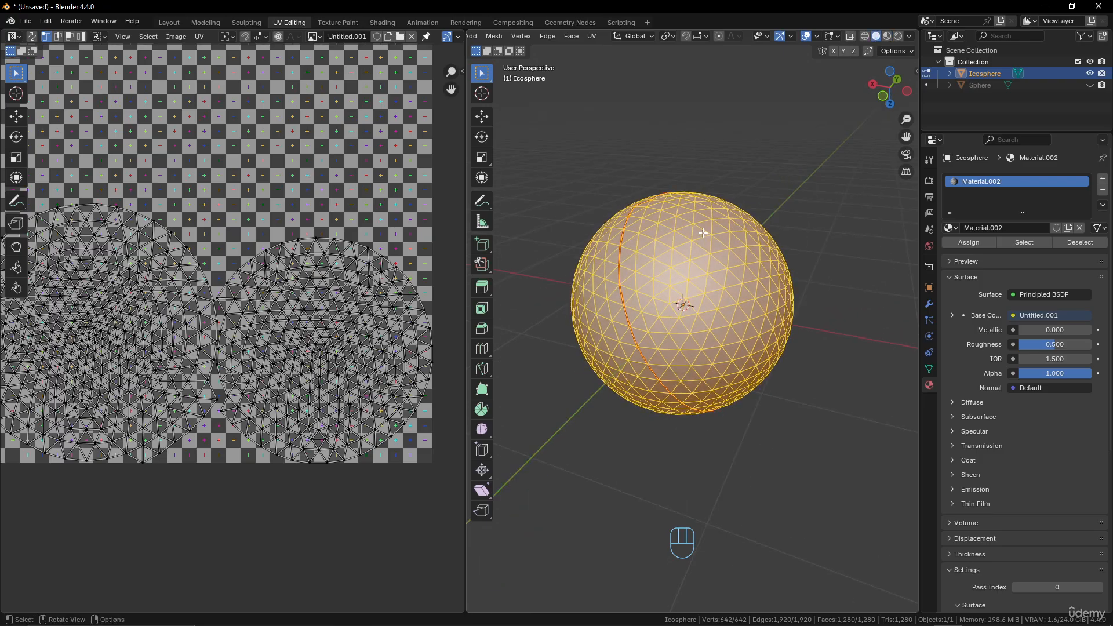
{"action": "right_click", "coordinate": [702, 233]}
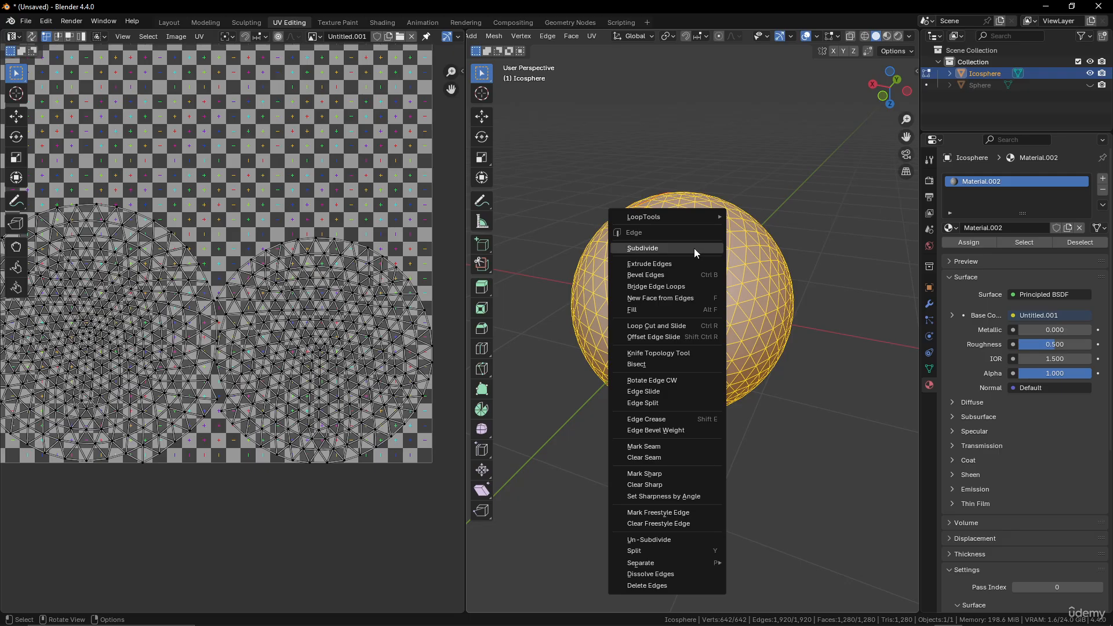
{"action": "left_click", "coordinate": [774, 229]}
{"action": "key", "text": "u"}
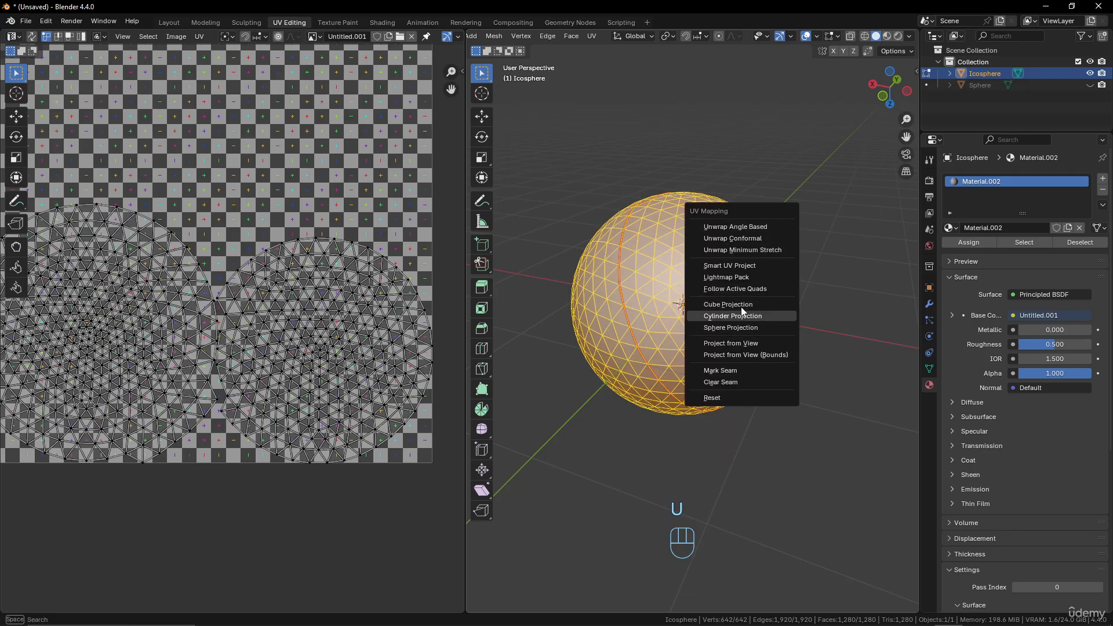
{"action": "left_click", "coordinate": [739, 265]}
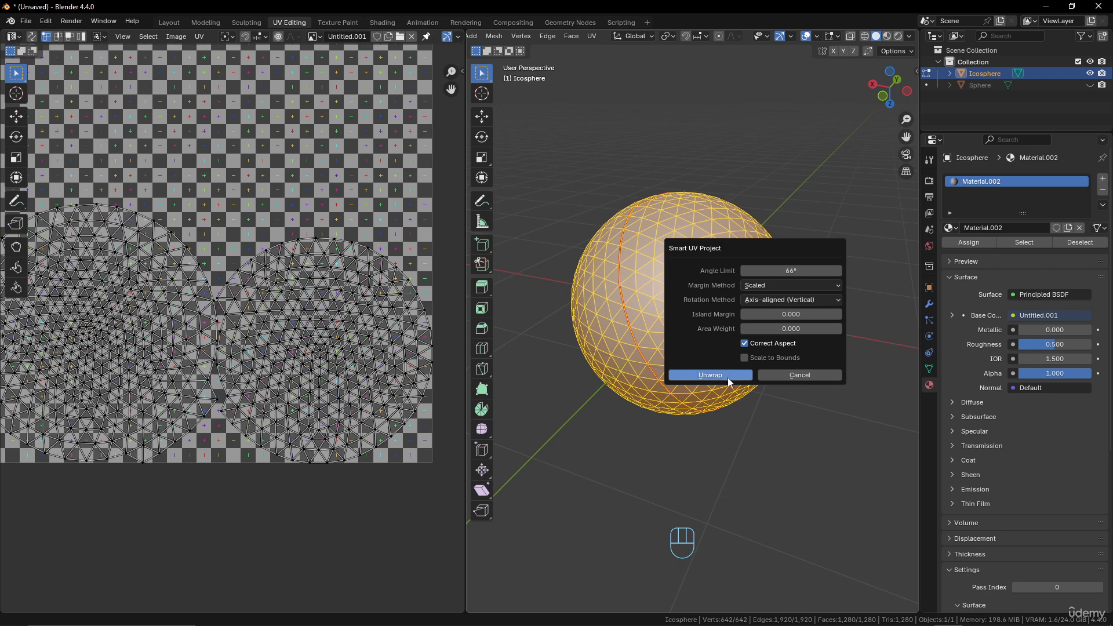
{"action": "left_click", "coordinate": [710, 375]}
{"action": "key", "text": "Home"}
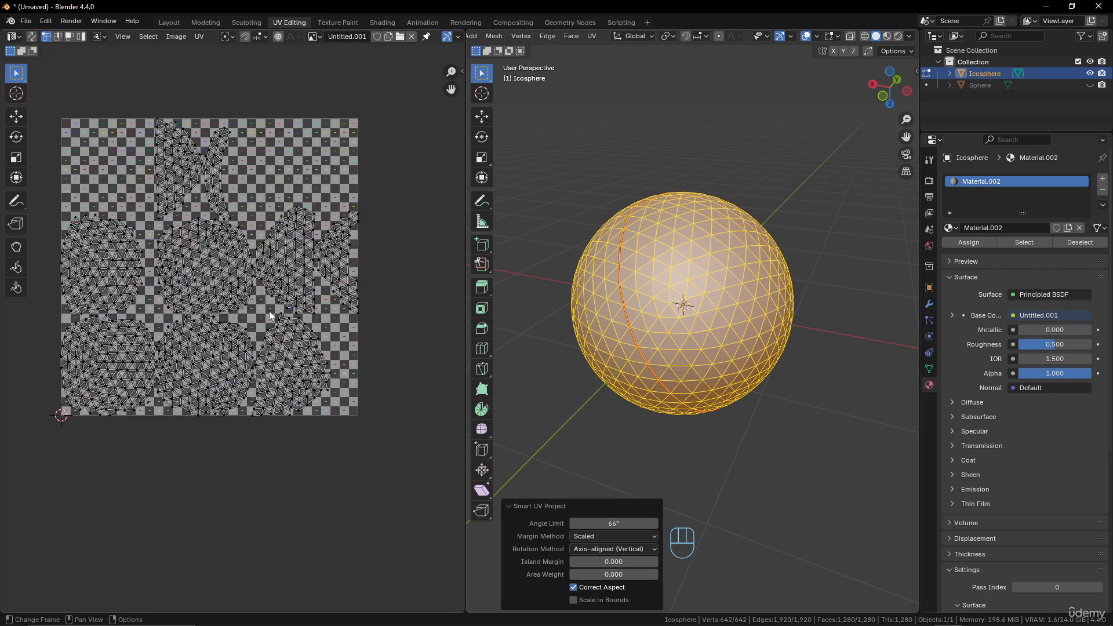
Unlink the checker image from the UV editor and inspect the separate islands of the Smart UV Project unwrap.
{"action": "left_click", "coordinate": [411, 36]}
{"action": "scroll", "coordinate": [231, 261], "scroll_direction": "up", "scroll_amount": 5}
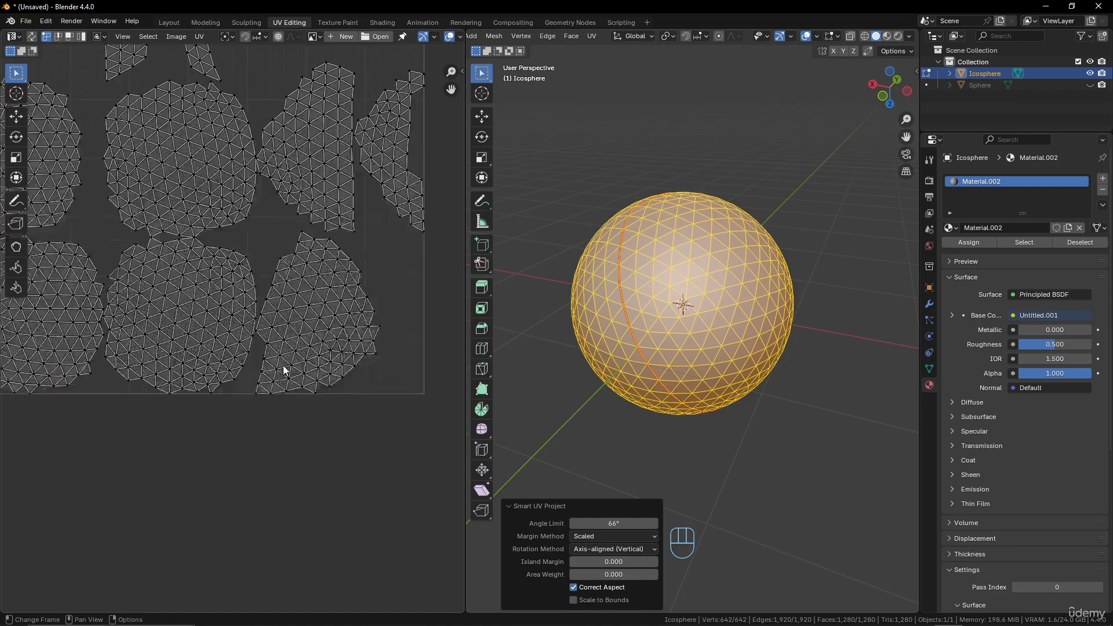
{"action": "scroll", "coordinate": [307, 370], "scroll_direction": "down", "scroll_amount": 2}
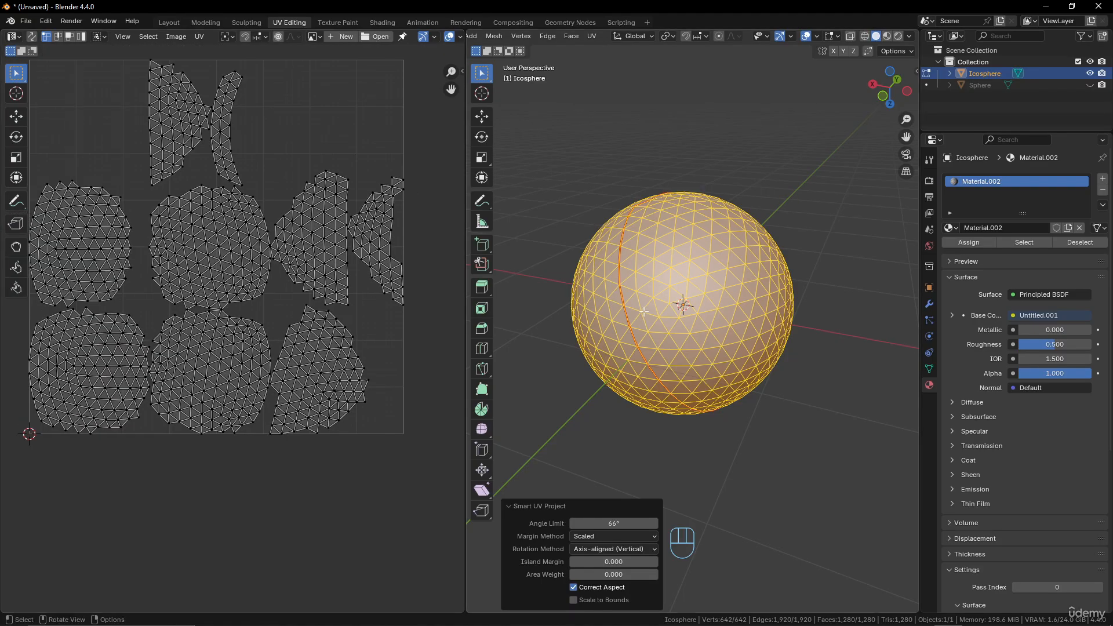
{"action": "middle_click_drag", "start_coordinate": [643, 312], "coordinate": [690, 307]}
{"action": "scroll", "coordinate": [753, 304], "scroll_direction": "down", "scroll_amount": 1}
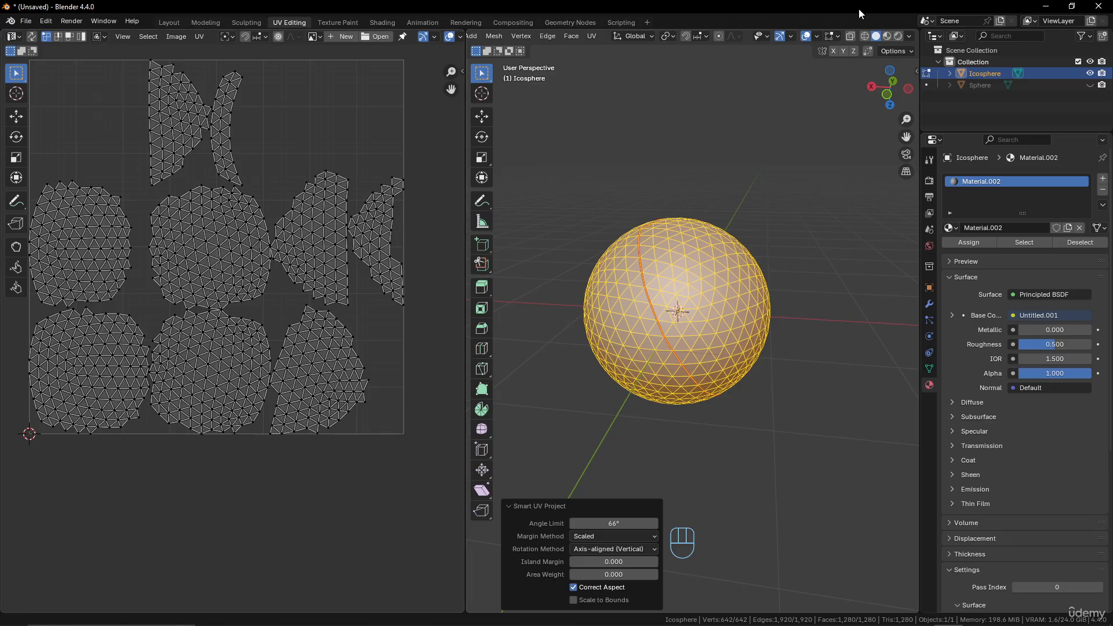
Examine the checker texture from several sides of the icosphere in Material Preview and Object Mode, looking for breaks between islands.
{"action": "left_click", "coordinate": [887, 35]}
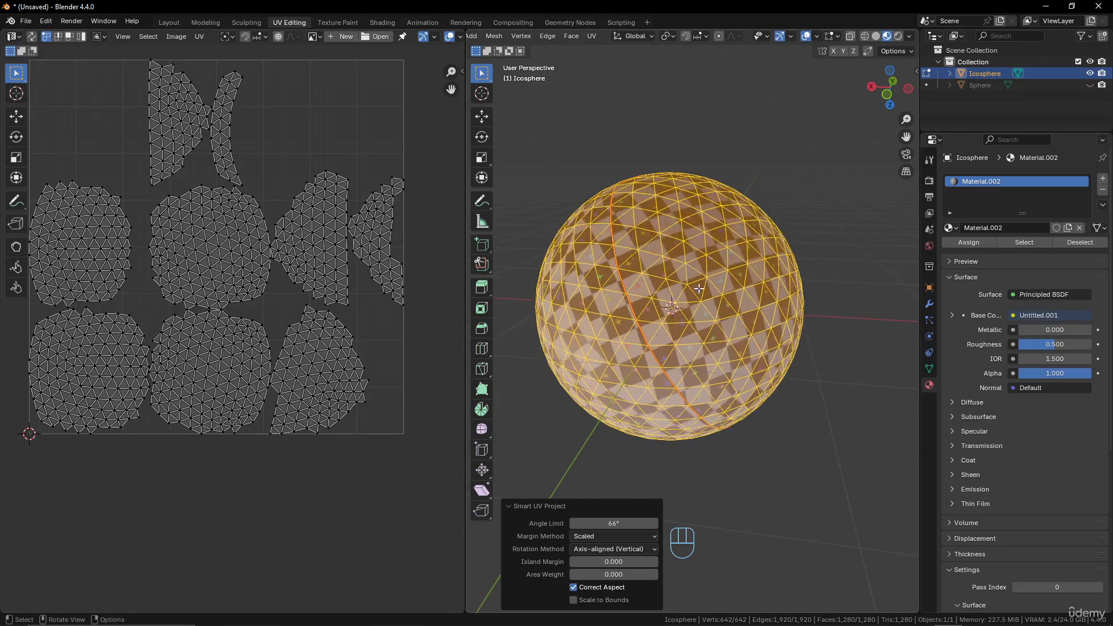
{"action": "key", "text": "Tab"}
{"action": "mouse_move", "coordinate": [710, 266]}
{"action": "middle_mouse_down"}
{"action": "mouse_move", "coordinate": [676, 252]}
{"action": "mouse_move", "coordinate": [633, 264]}
{"action": "mouse_move", "coordinate": [586, 250]}
{"action": "mouse_move", "coordinate": [742, 350]}
{"action": "mouse_move", "coordinate": [745, 323]}
{"action": "mouse_move", "coordinate": [706, 283]}
{"action": "middle_mouse_up"}
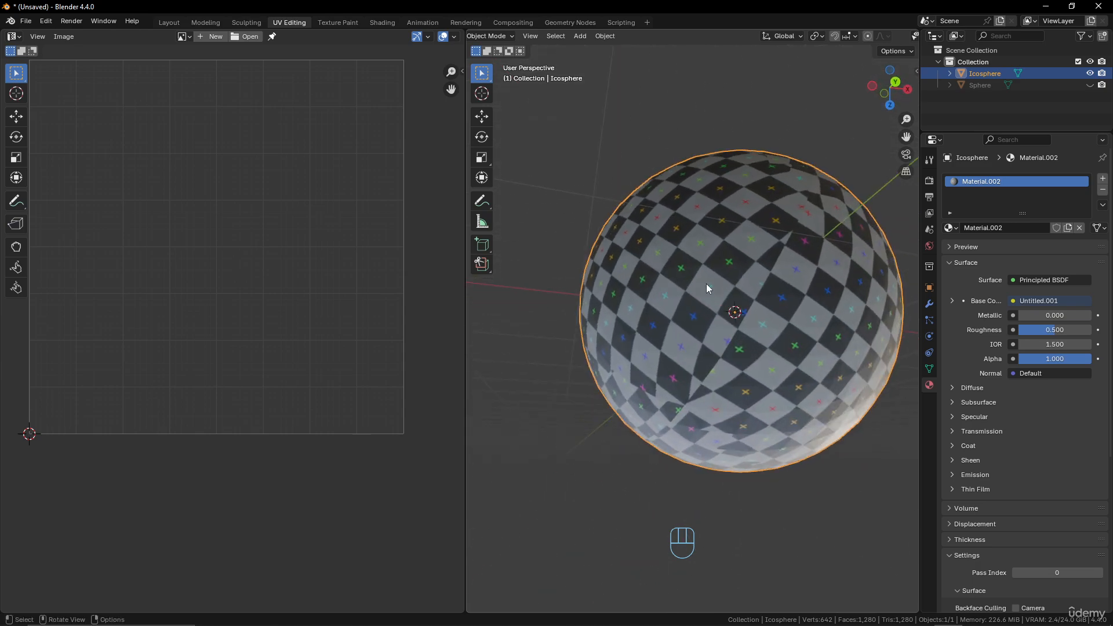
{"action": "middle_click_drag", "start_coordinate": [688, 346], "coordinate": [825, 411]}
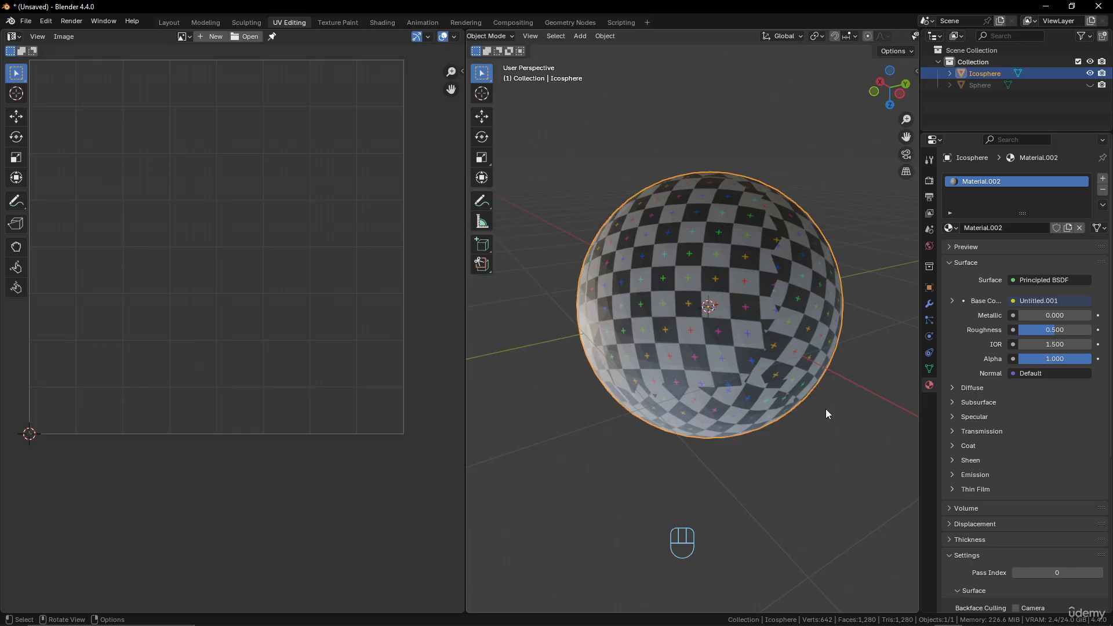